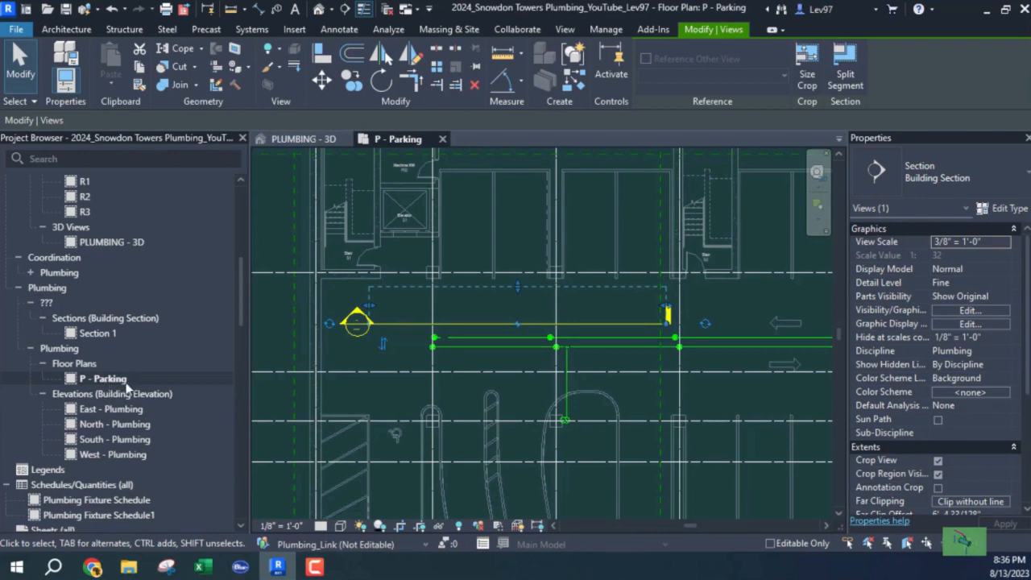
Duplicate the P - Parking floor plan view without detailing.
click(108, 379)
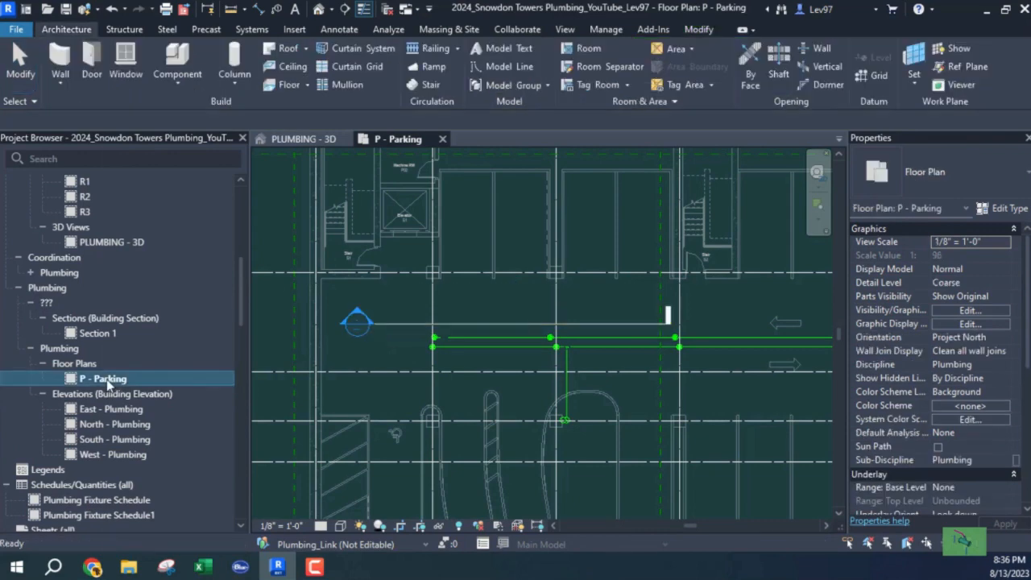
right_click(107, 384)
mouse_move(173, 320)
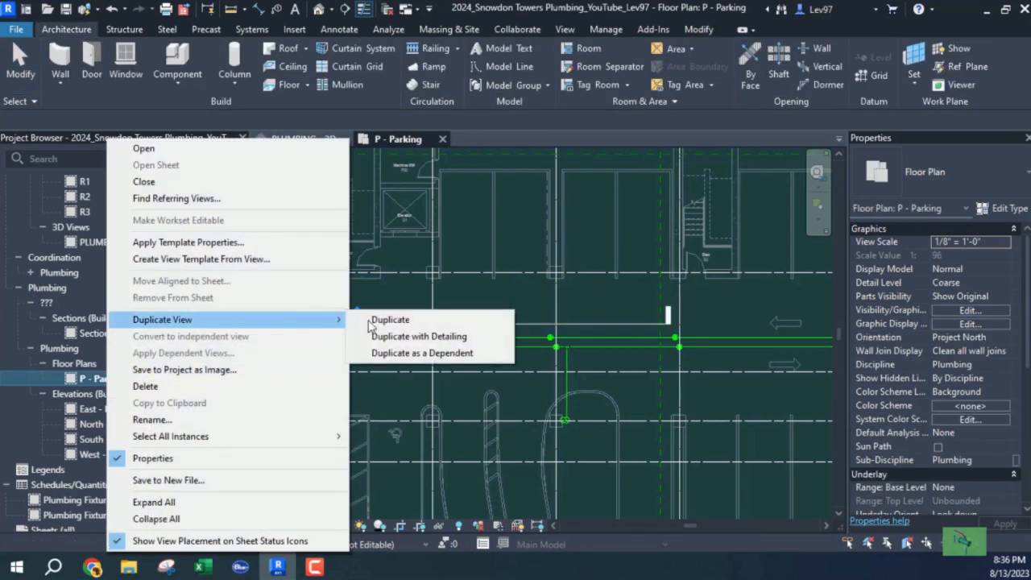
click(427, 322)
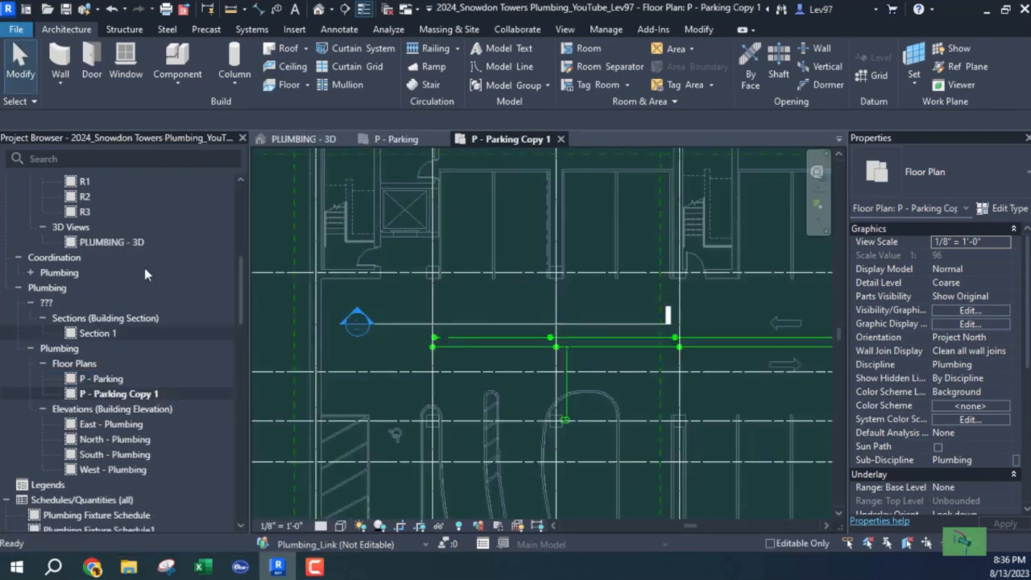
Rename the original P - Parking floor plan as P - Parking - Sanitary.
click(112, 381)
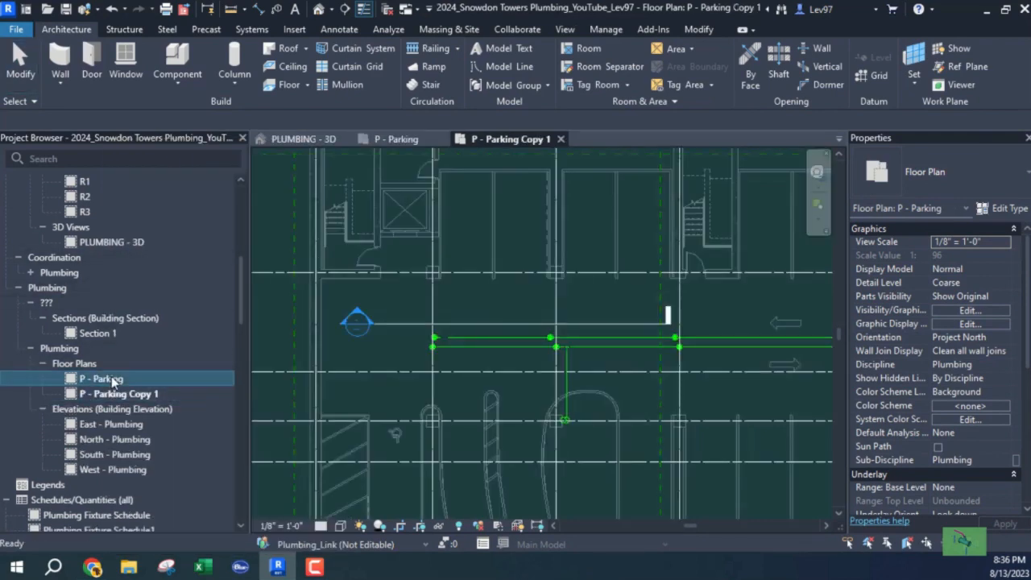
right_click(112, 380)
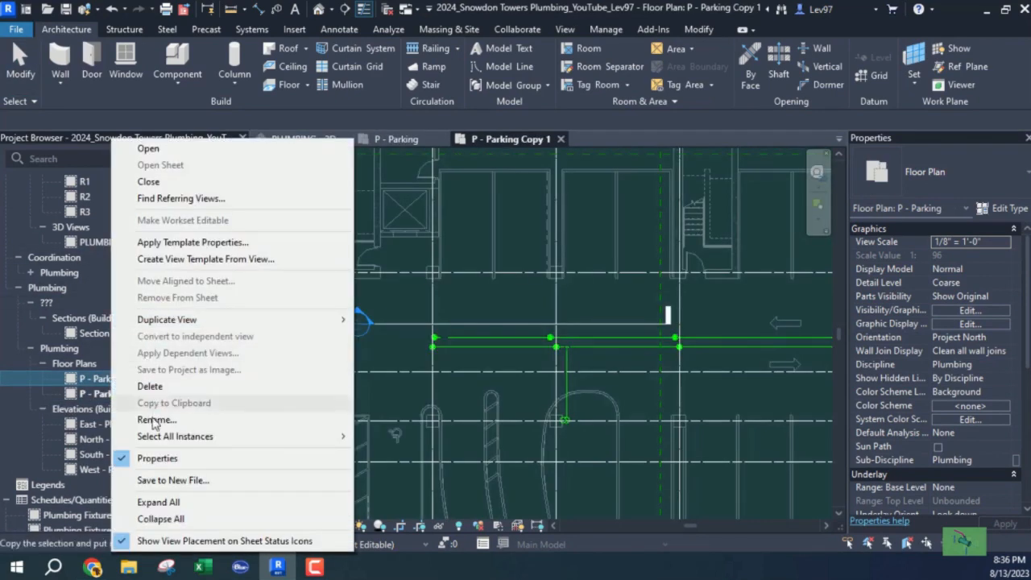
click(156, 419)
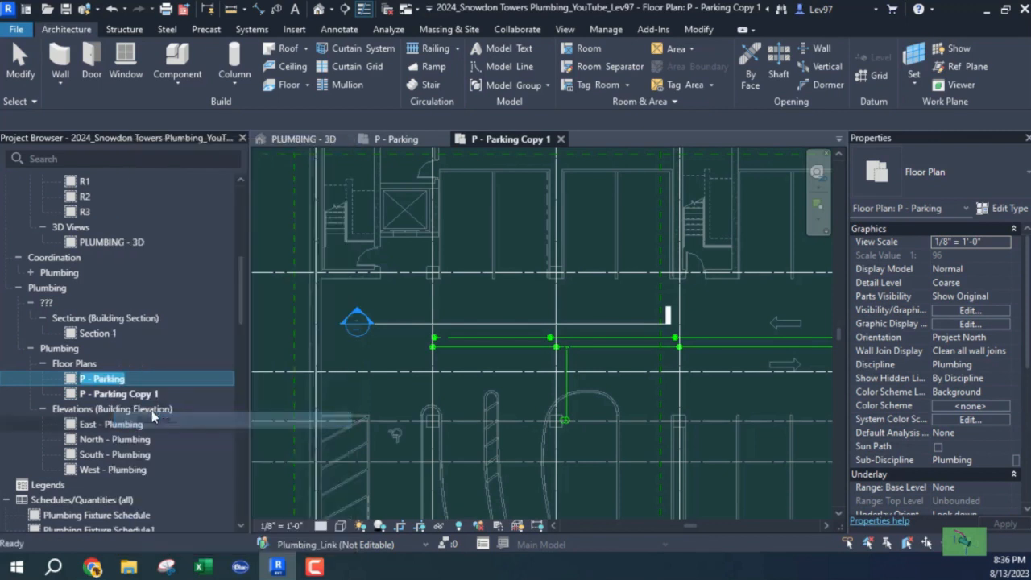
click(146, 378)
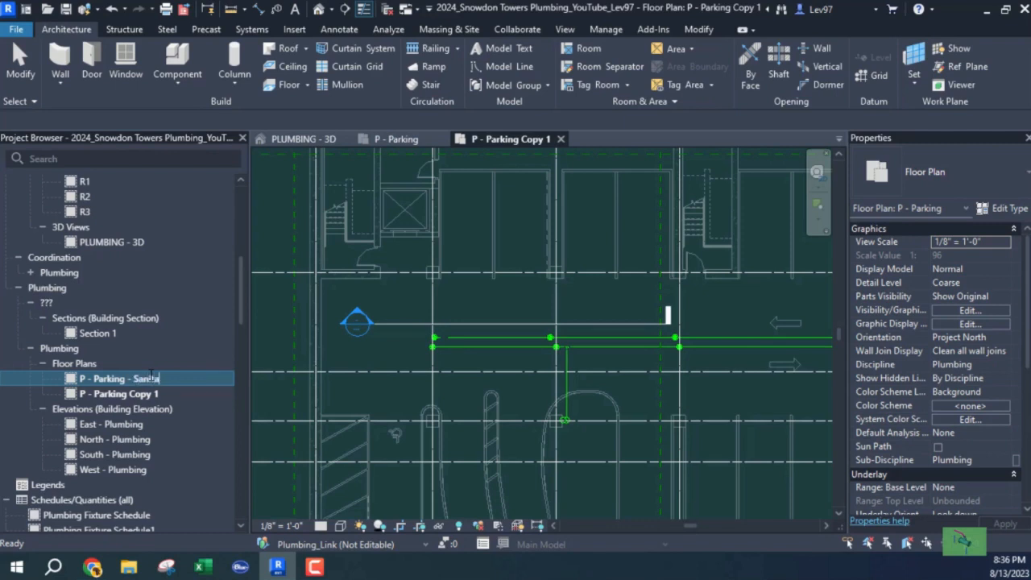
key(Return)
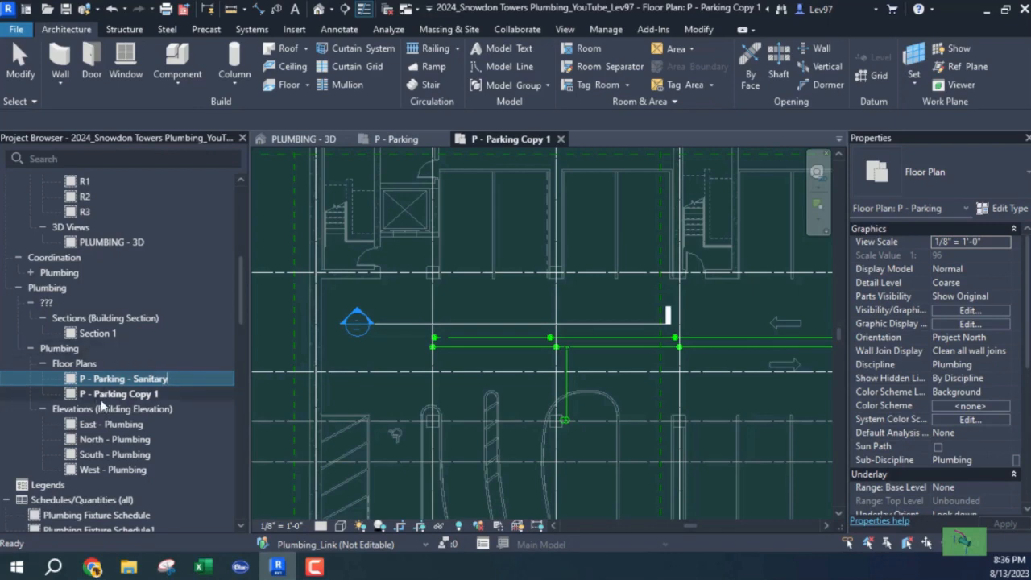
Rename the duplicated parking floor plan as P - Parking - Water.
click(106, 394)
right_click(105, 395)
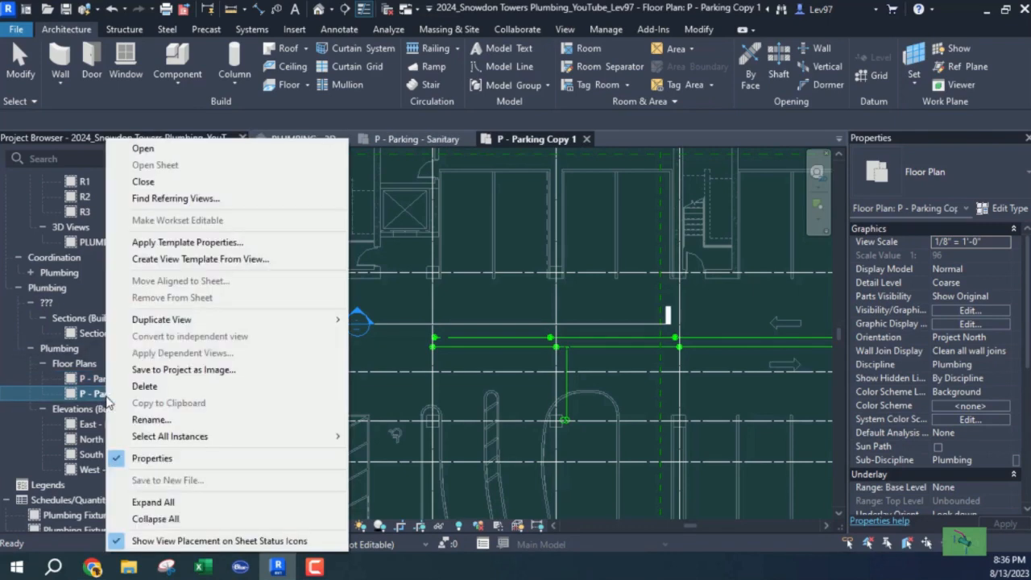
click(151, 419)
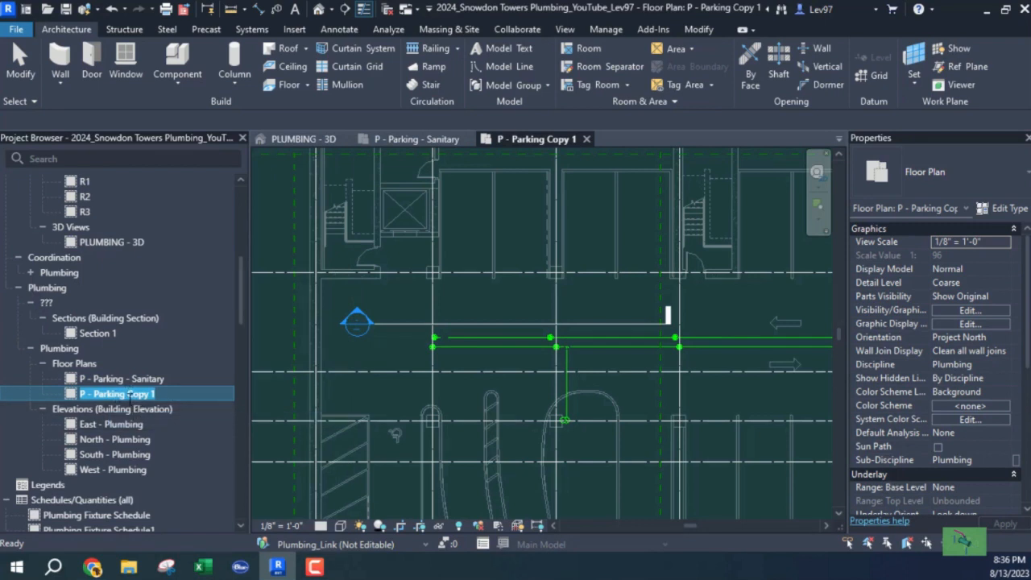
click(129, 394)
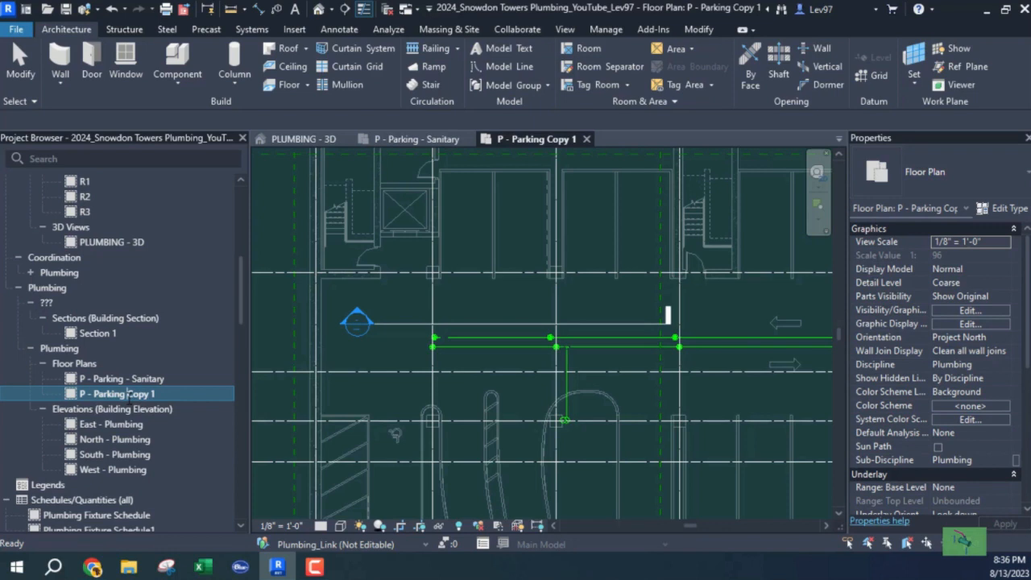
text(-)
key(Delete)
key(Delete)
key(Delete)
key(Delete)
key(Delete)
key(Delete)
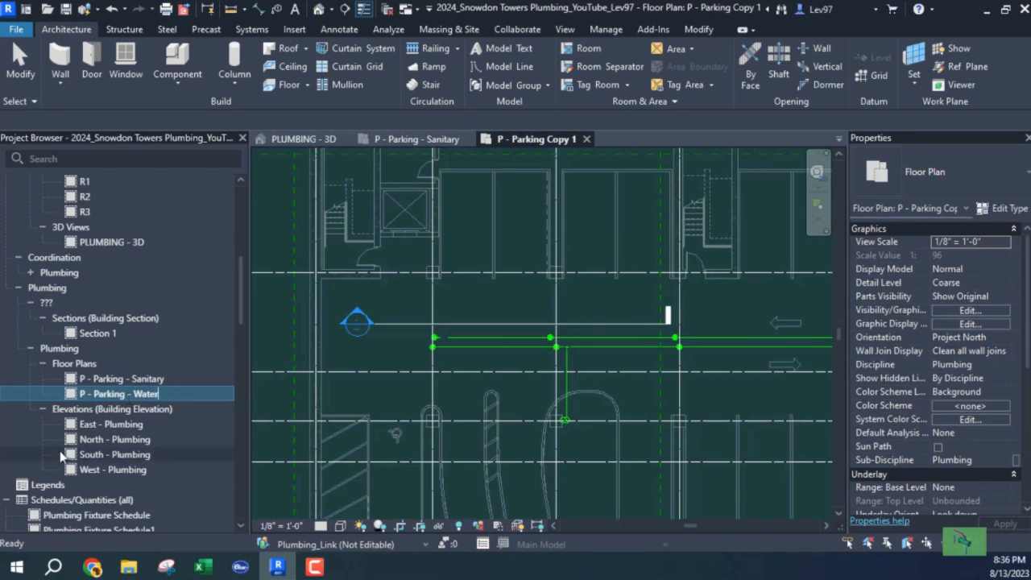
key(Return)
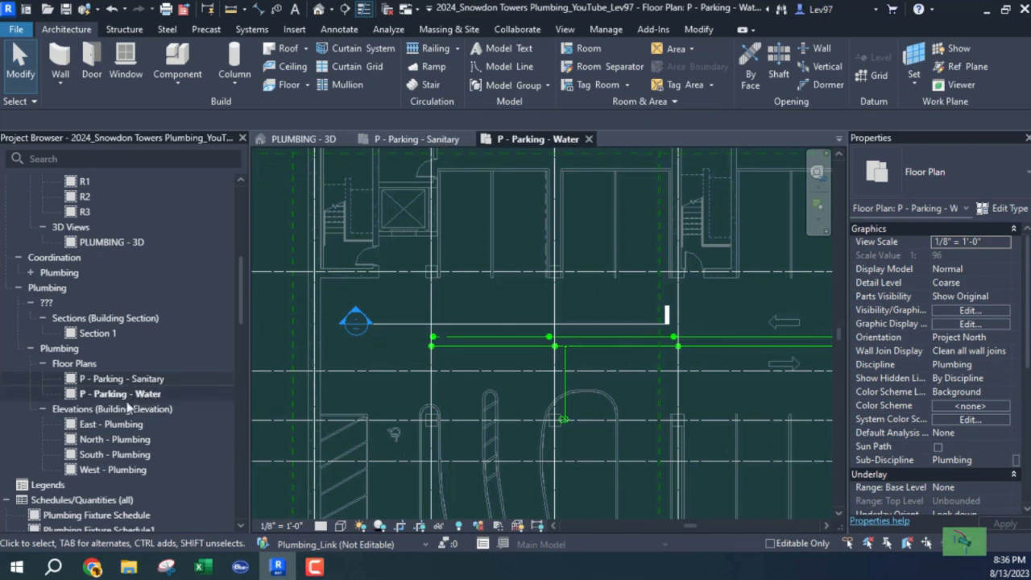
Duplicate the Domestic Cold Water type in the Piping Systems families.
click(125, 379)
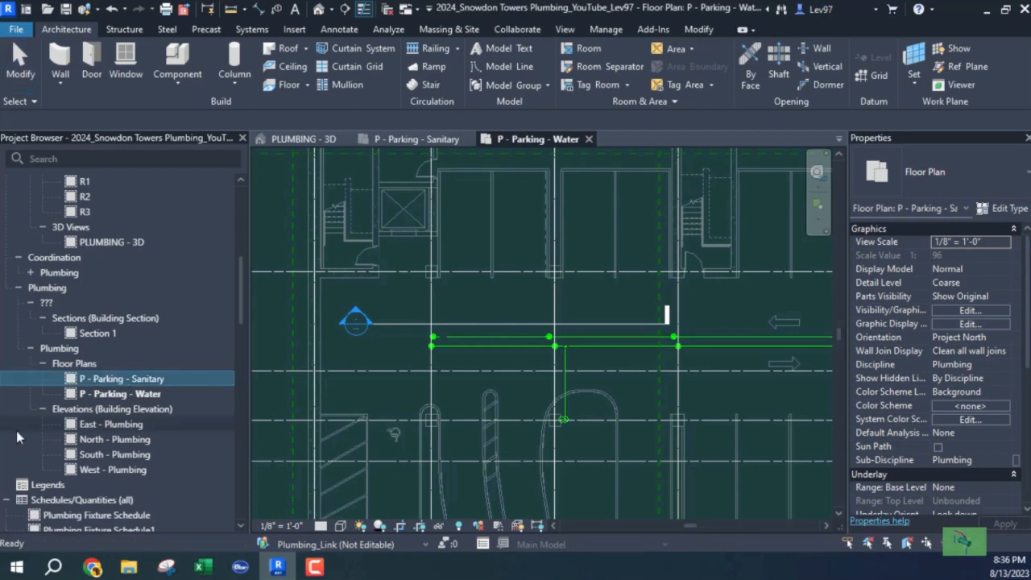
scroll(83, 392, down, 7)
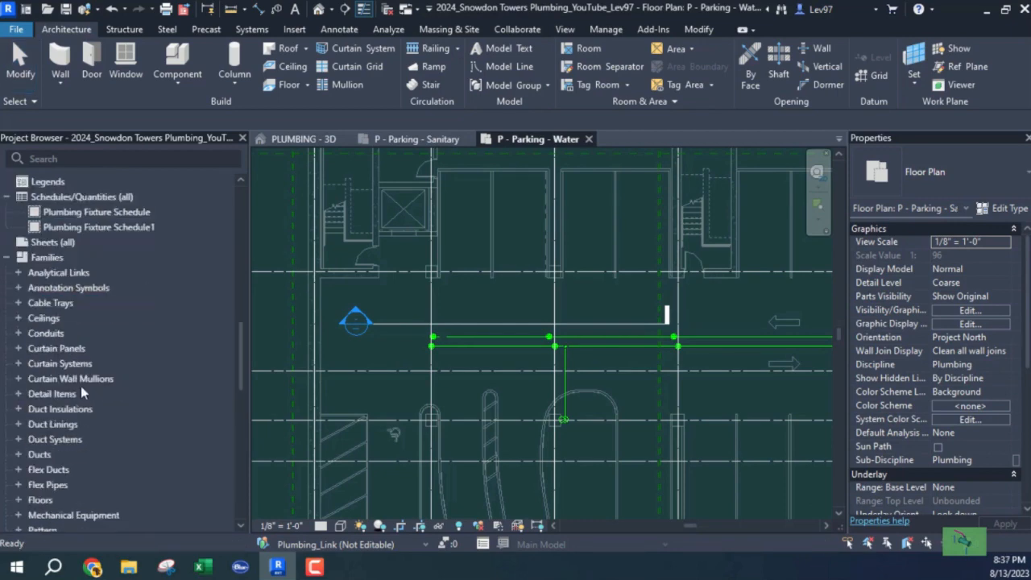
scroll(83, 392, down, 7)
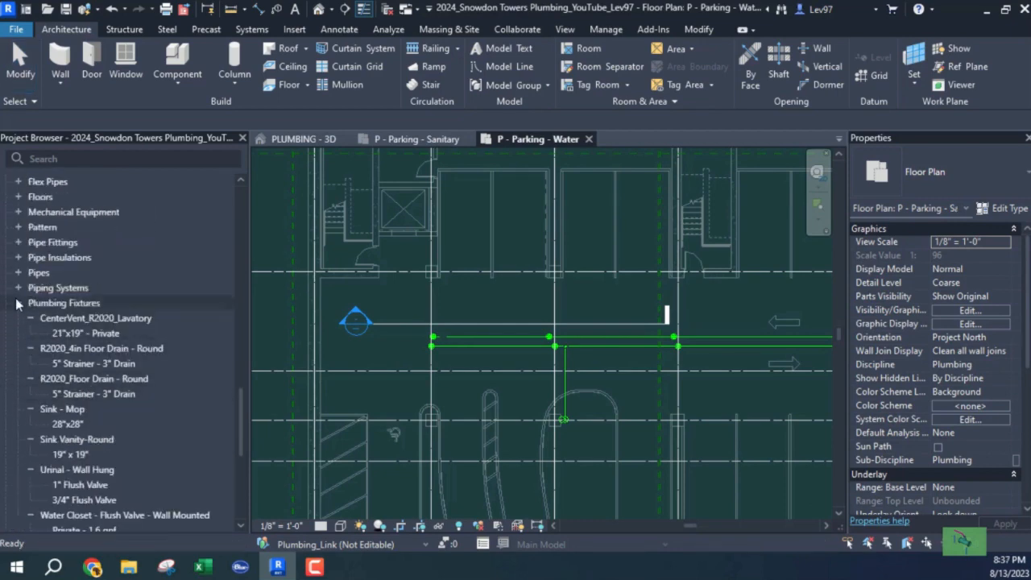
click(18, 289)
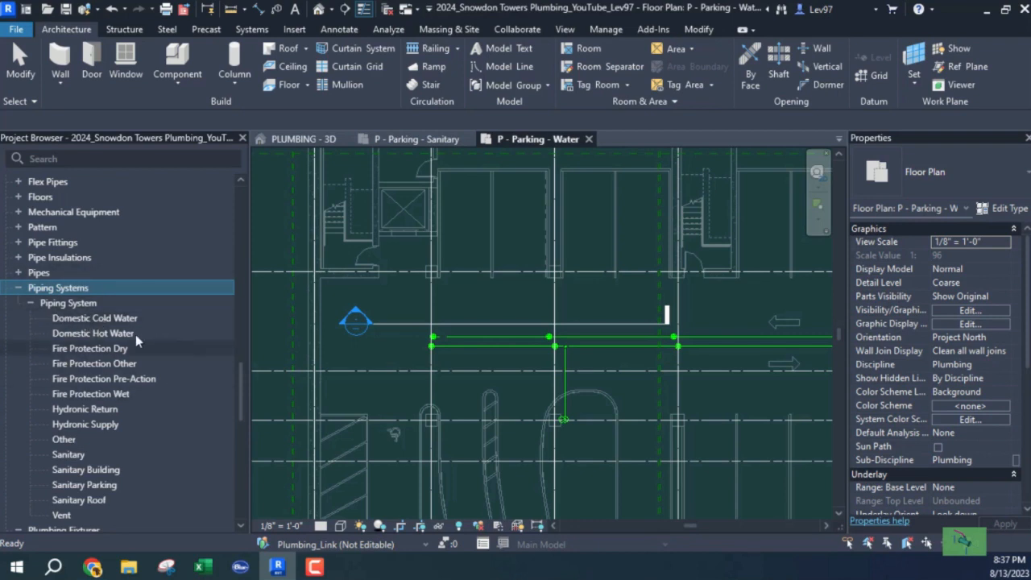
click(71, 321)
right_click(77, 322)
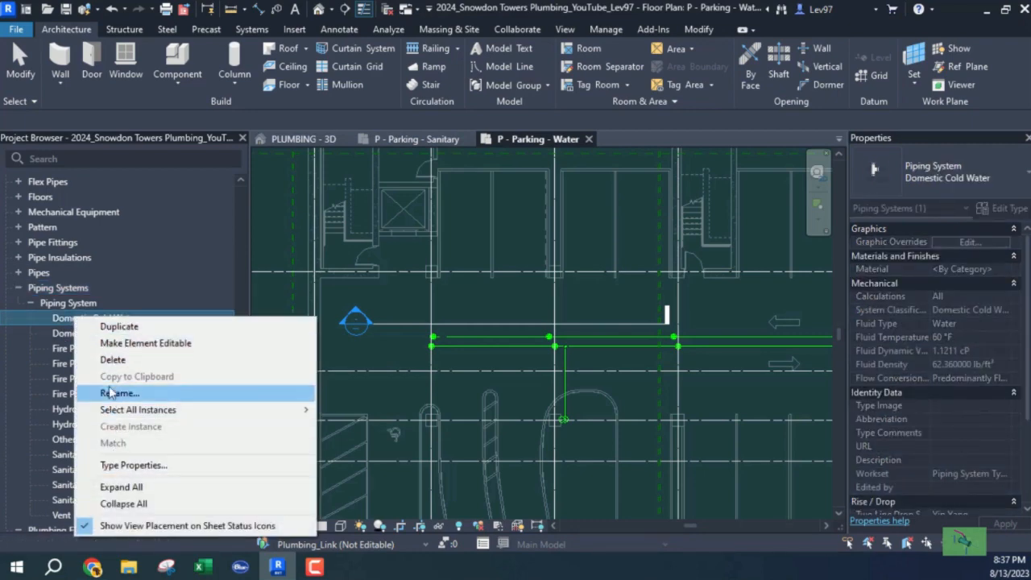
click(125, 330)
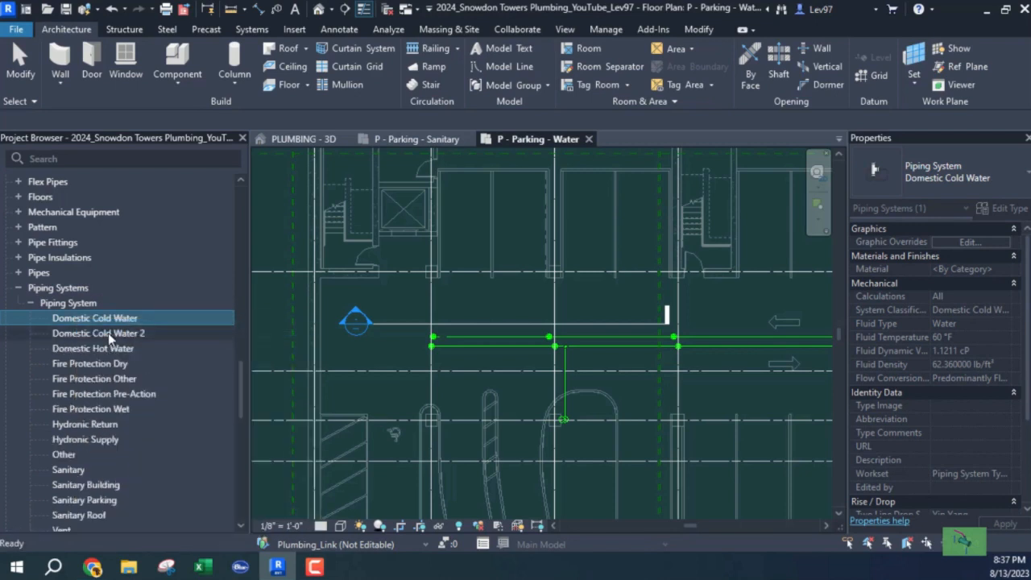
Rename the copied Domestic Cold Water piping system as DCW.
click(110, 335)
right_click(109, 334)
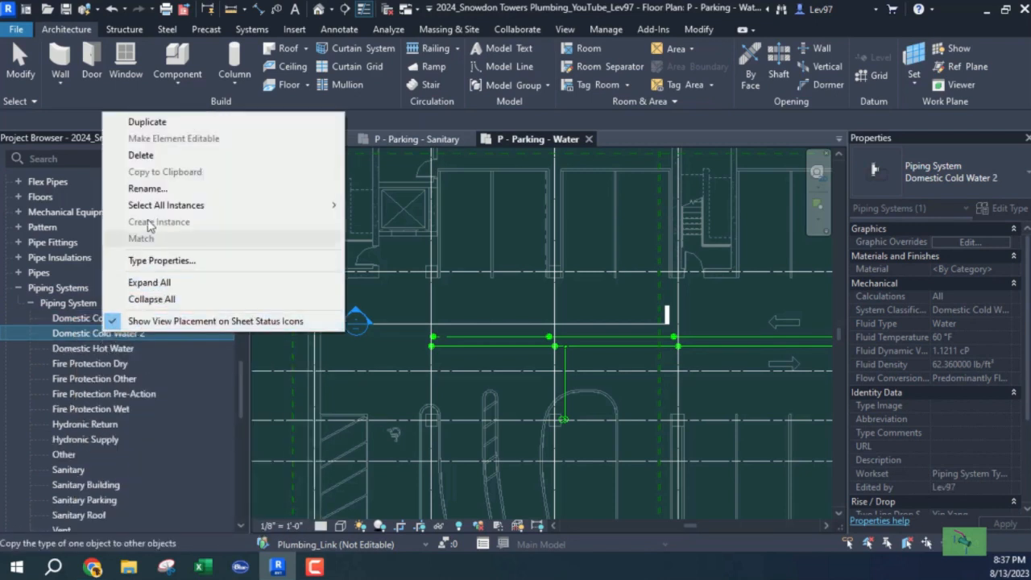
click(150, 191)
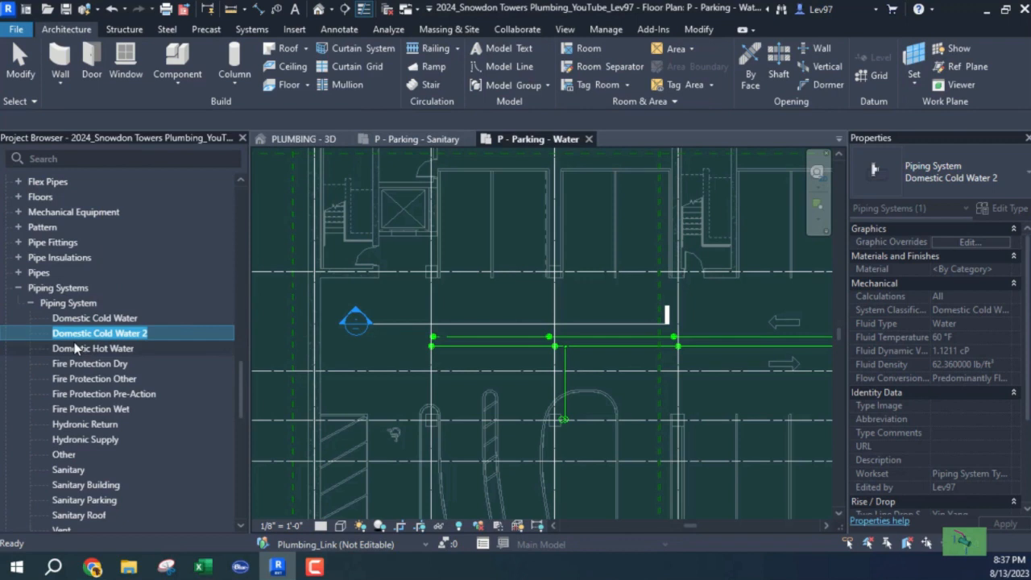
text(DCW)
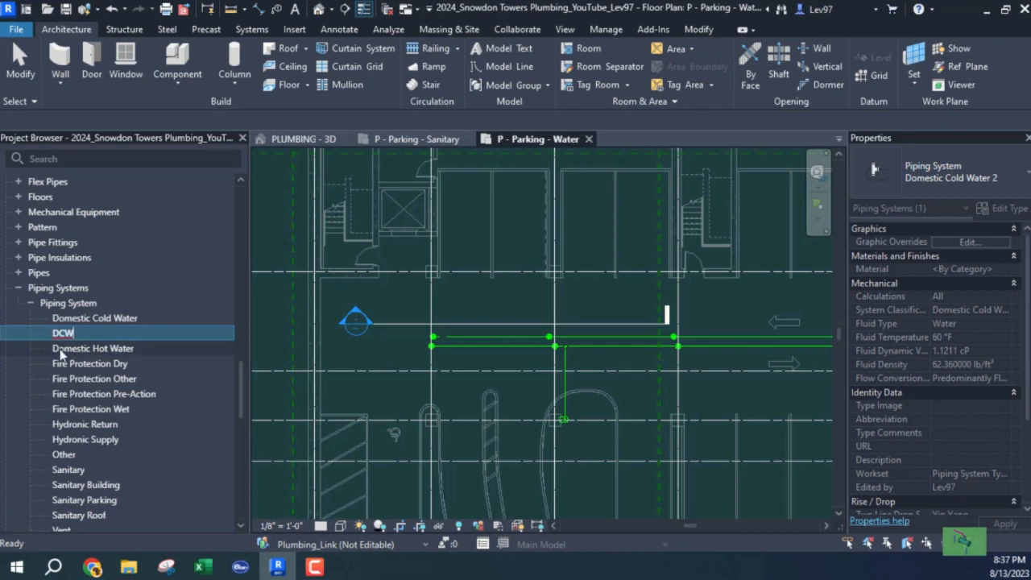
key(Return)
Duplicate the Domestic Hot Water piping system and rename the copy as DHW.
click(79, 353)
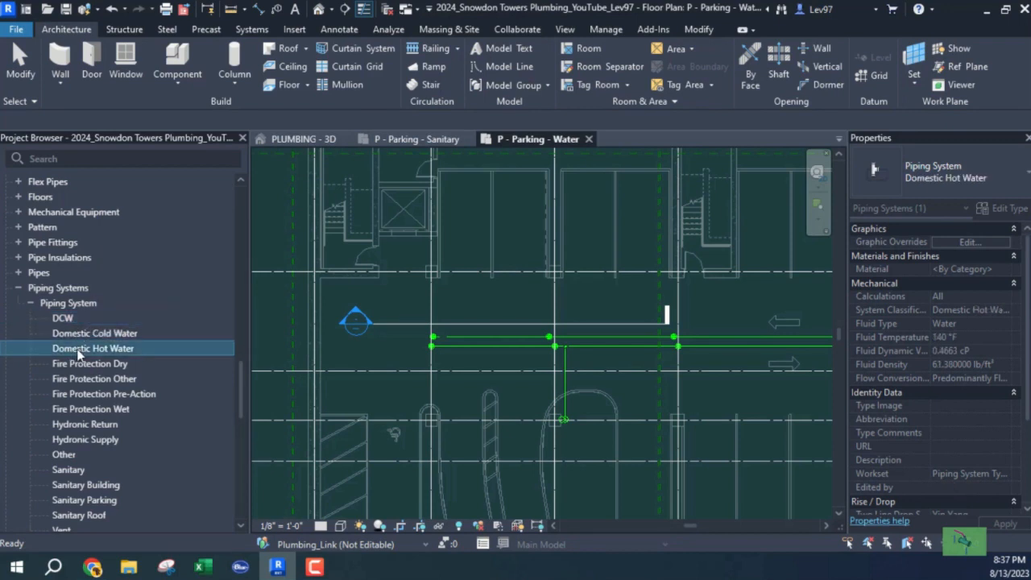
right_click(79, 352)
click(123, 138)
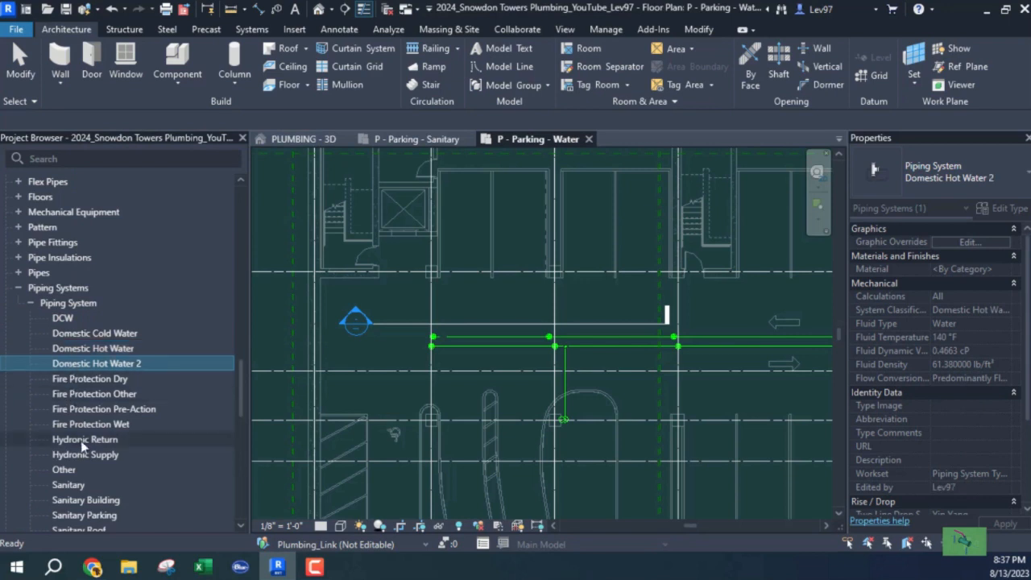
right_click(81, 364)
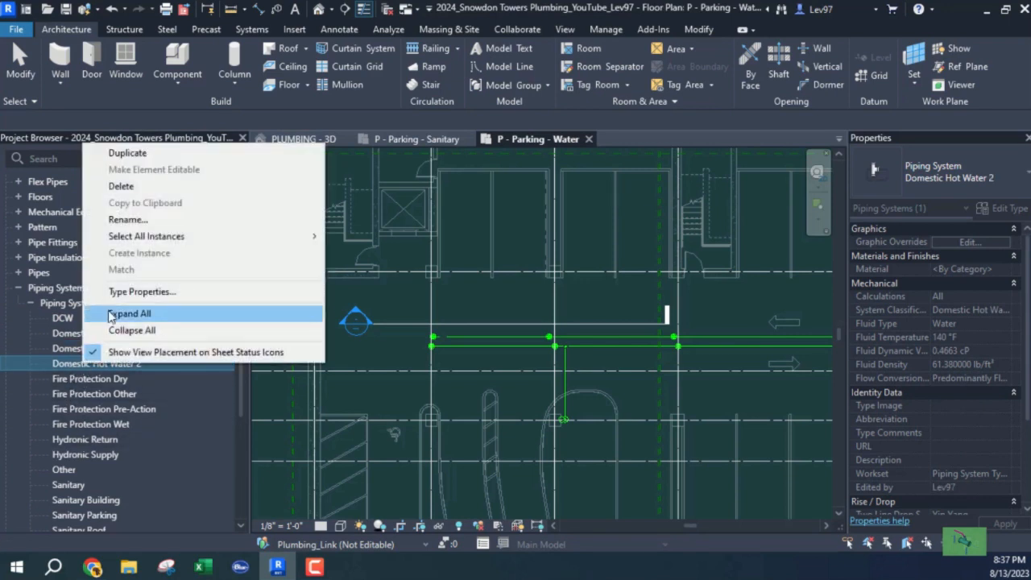
click(138, 219)
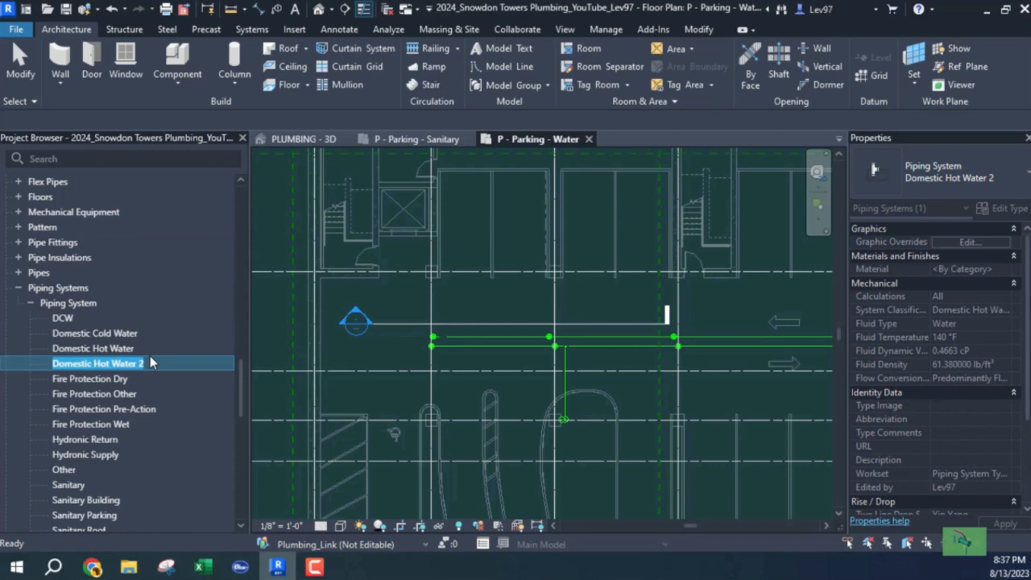
text(DHW)
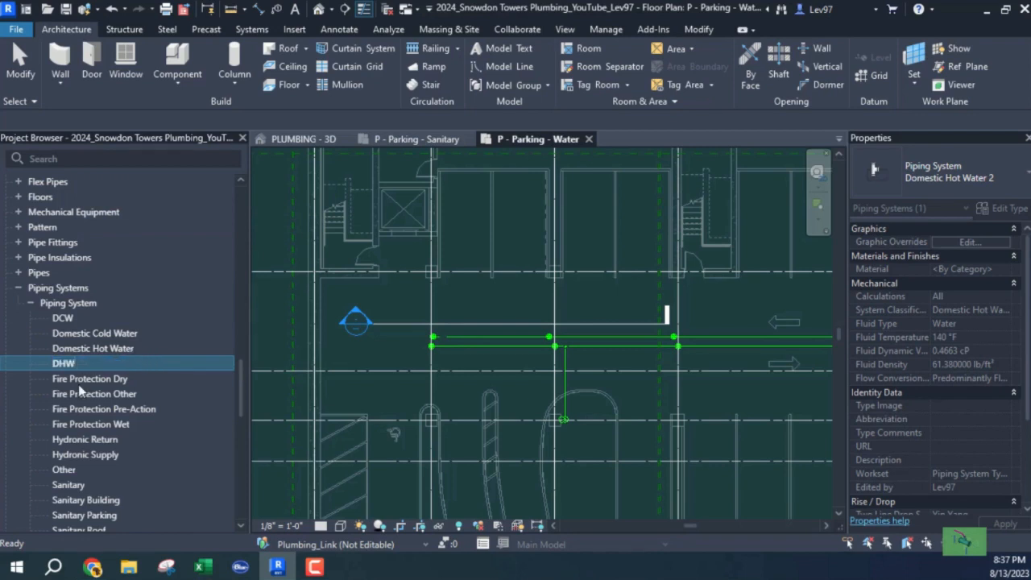
key(Return)
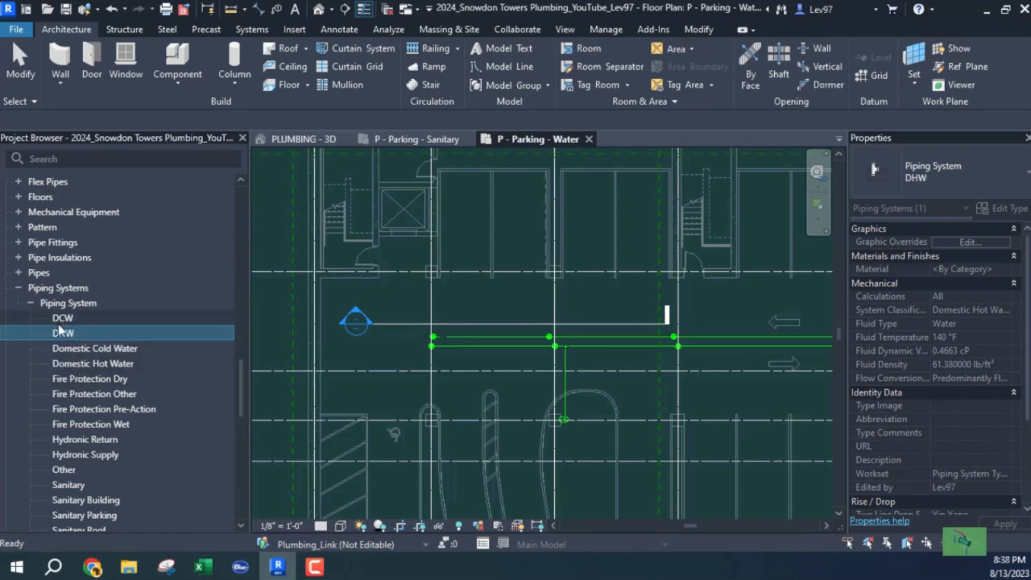
Duplicate the rule-based Sanitary filter from the visibility/graphic overrides of the P - Parking - Water view.
scroll(63, 290, down, 5)
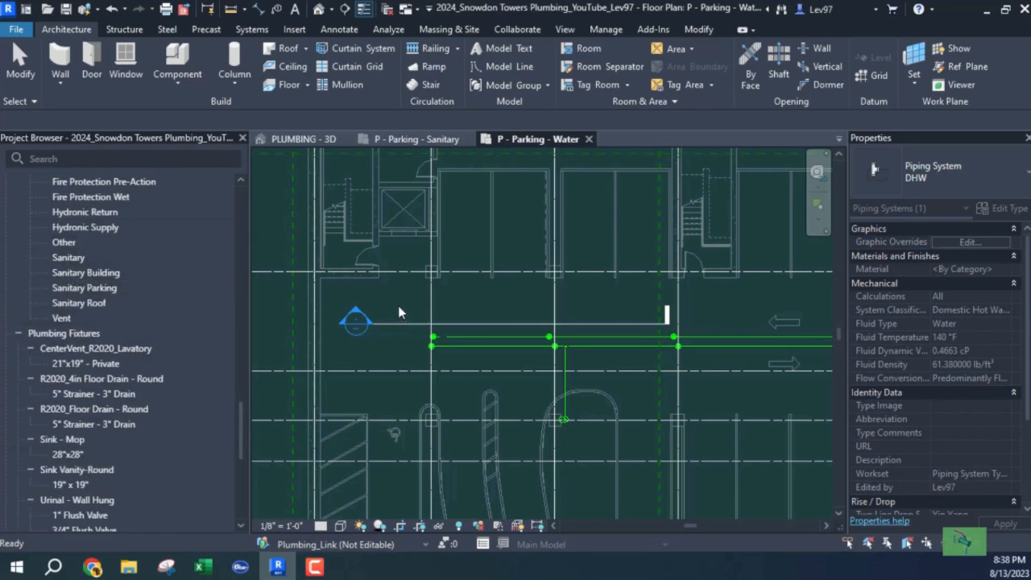
key(Escape)
middle_drag(398, 305, 369, 419)
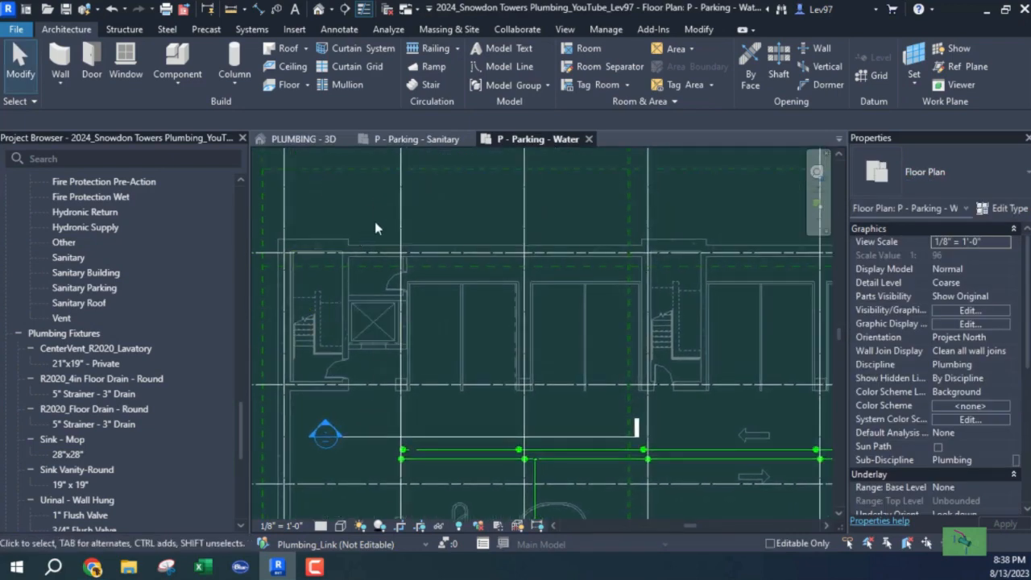
key(v)
key(g)
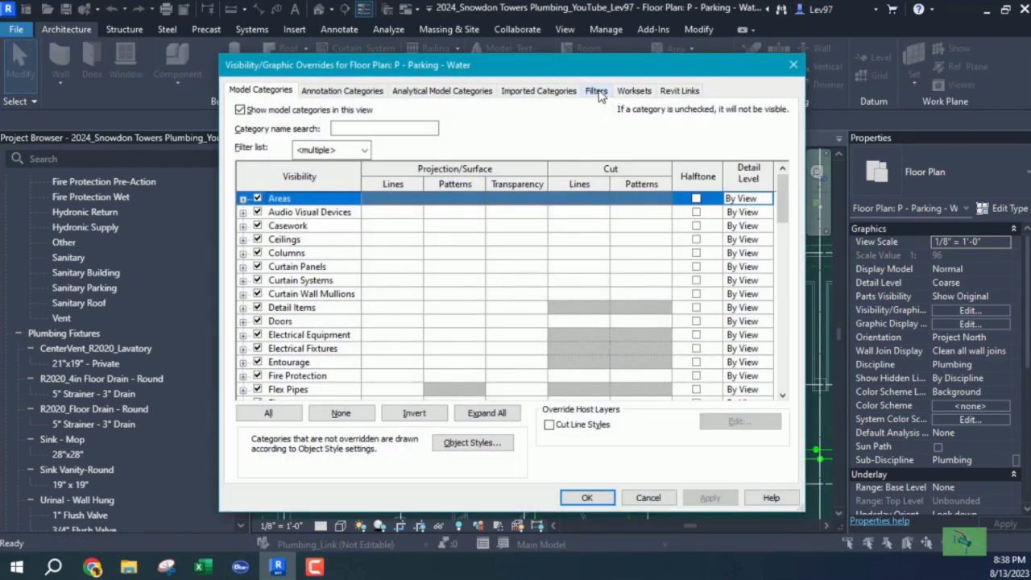
click(597, 92)
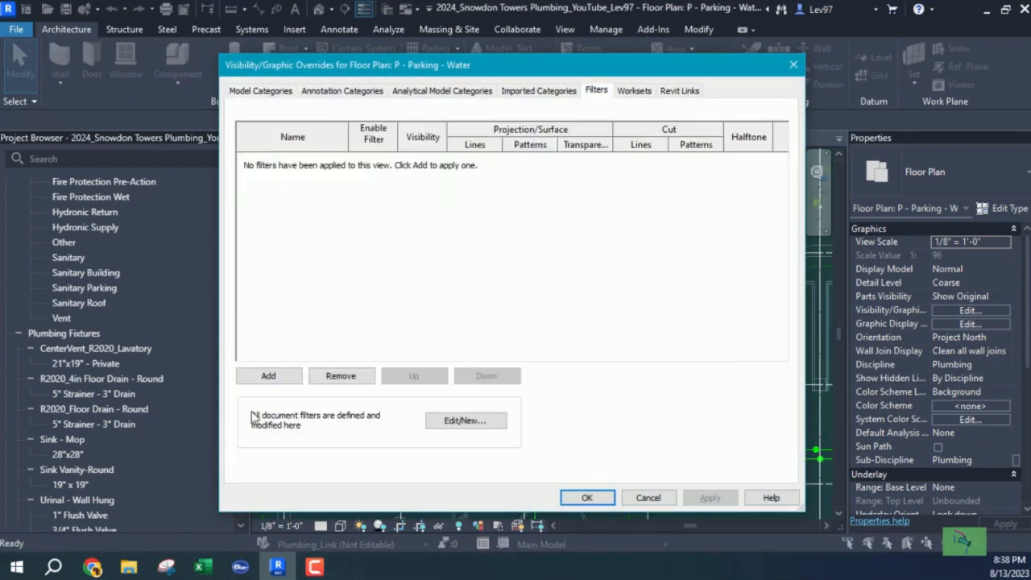
click(473, 421)
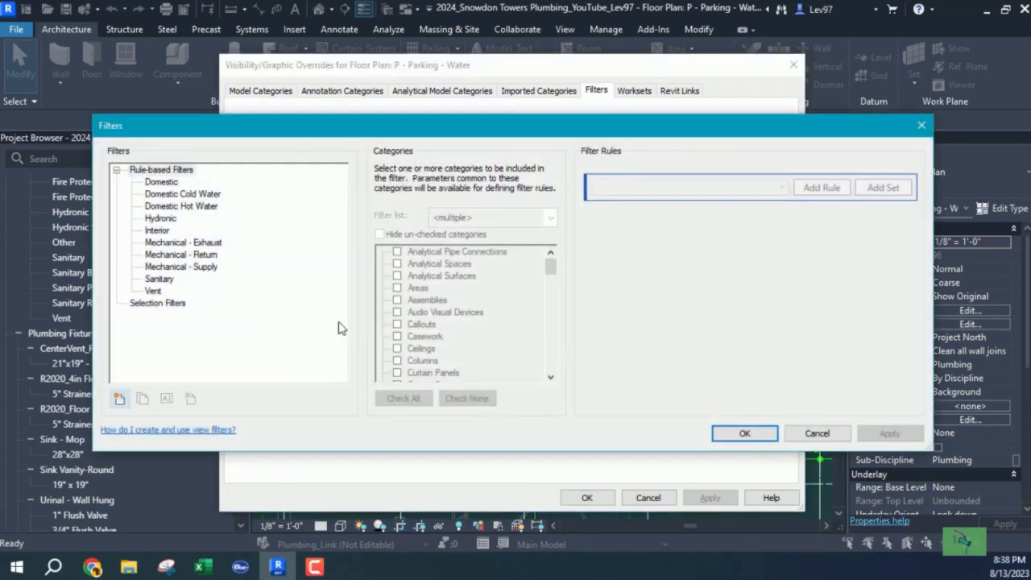
click(159, 279)
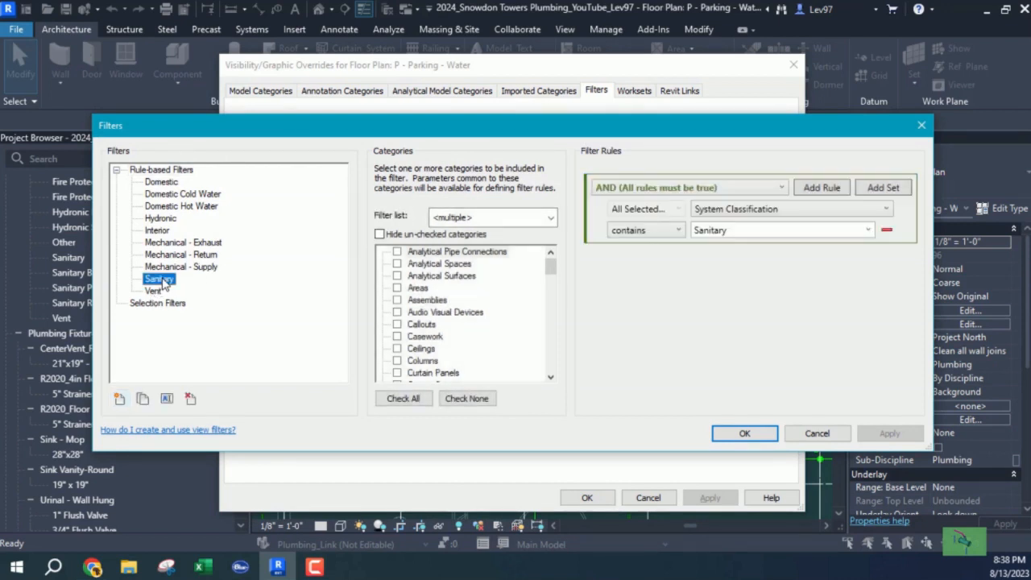
click(144, 399)
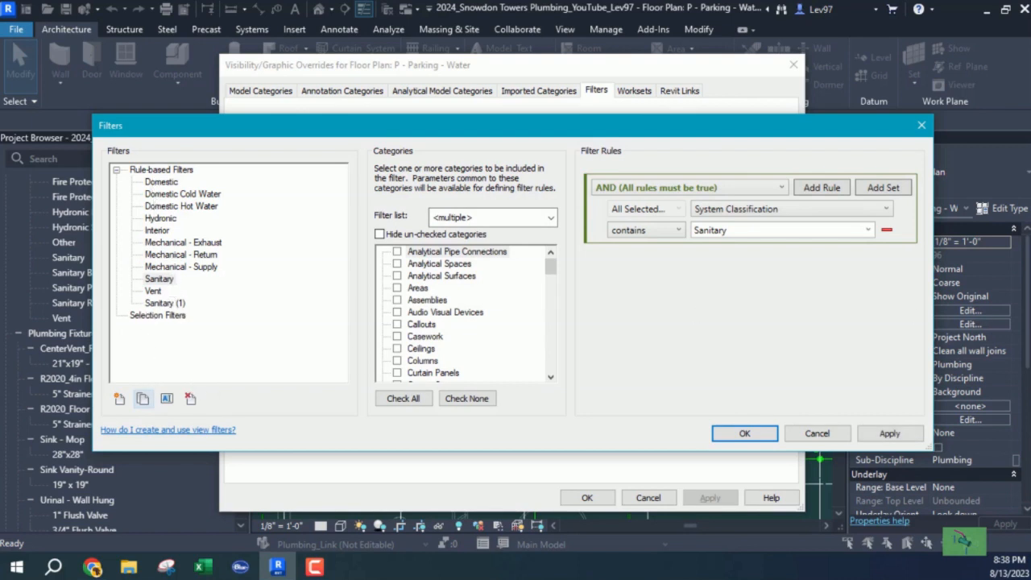
Rename the duplicated Sanitary filter as Sanitary Parking.
click(155, 306)
right_click(157, 306)
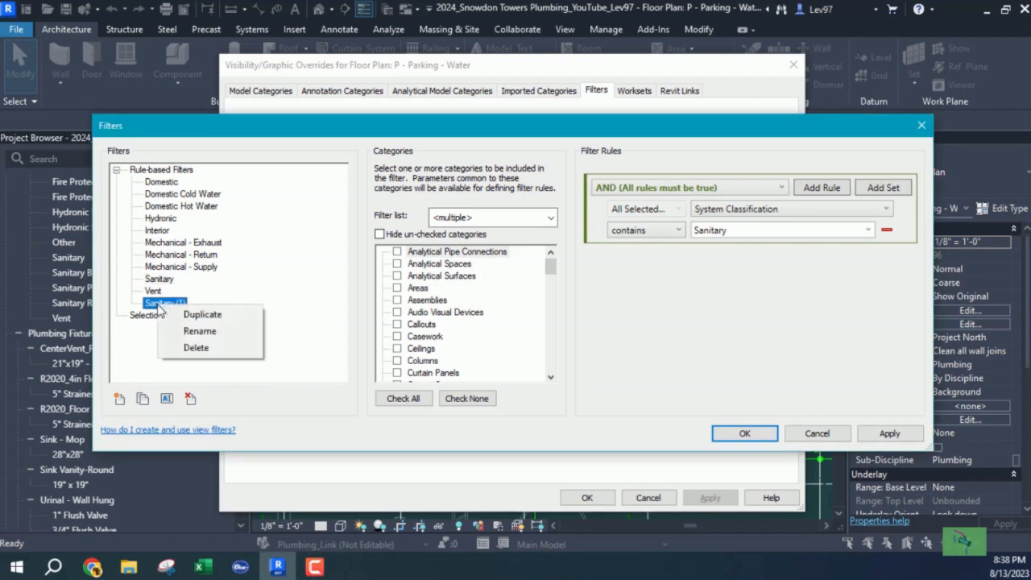
click(200, 330)
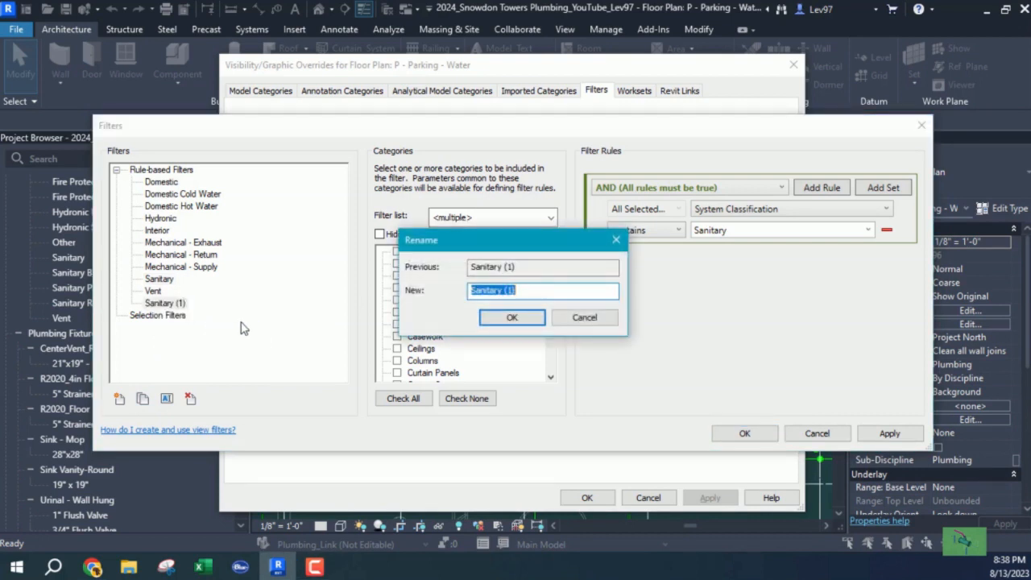
click(505, 290)
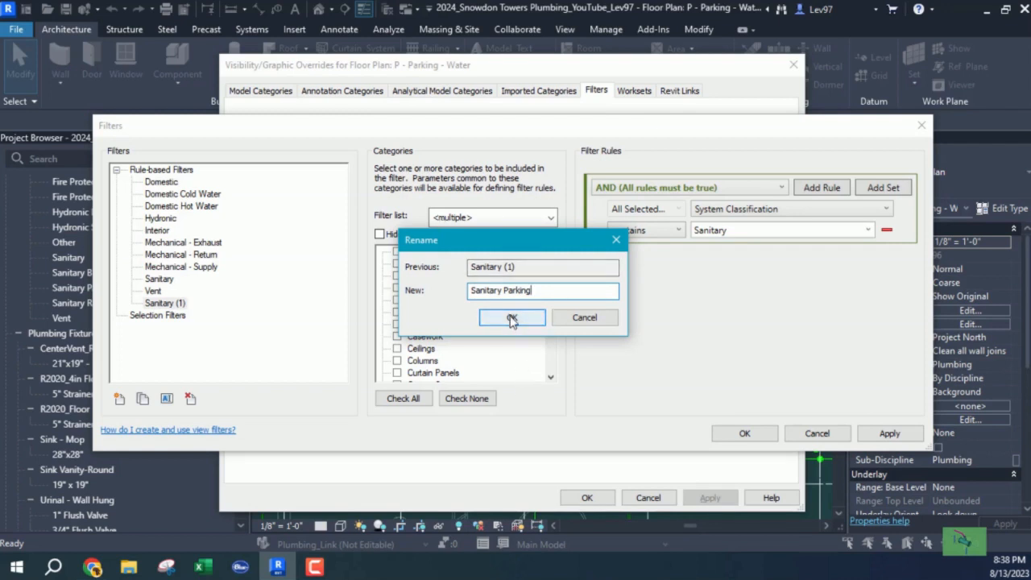
click(512, 317)
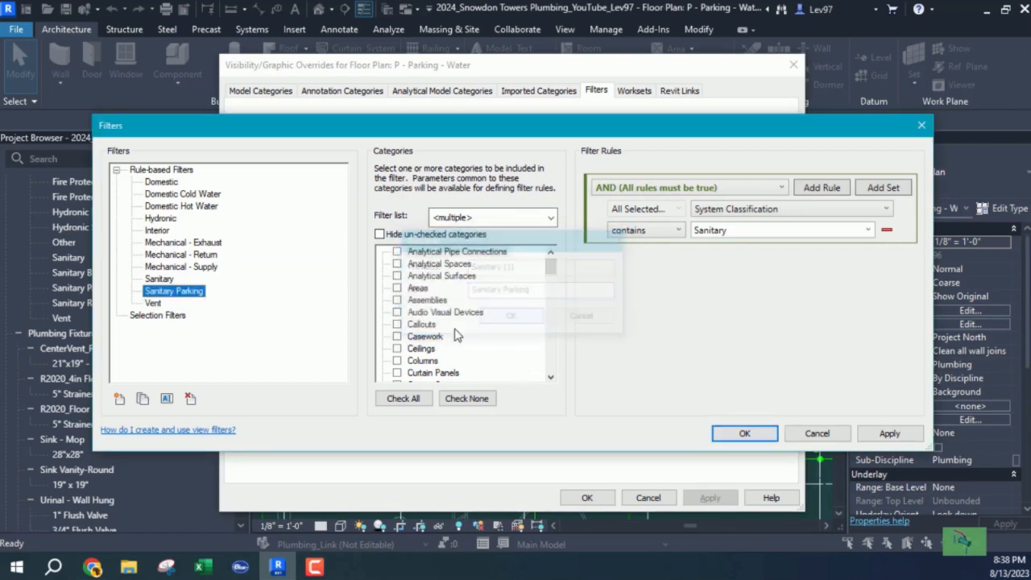
Duplicate the Sanitary Parking filter and rename the copy as Sanitary Roof.
right_click(164, 295)
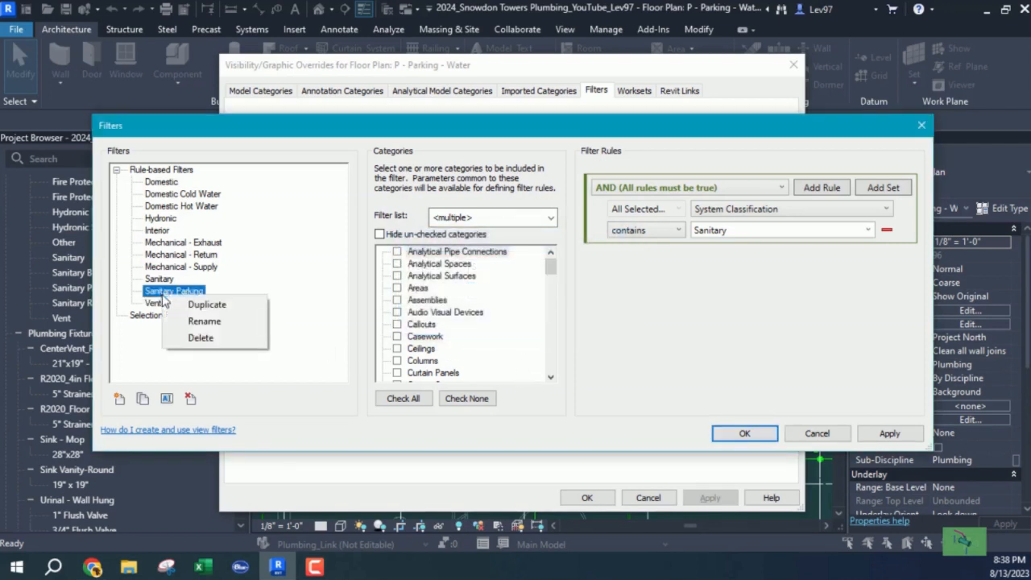
click(206, 305)
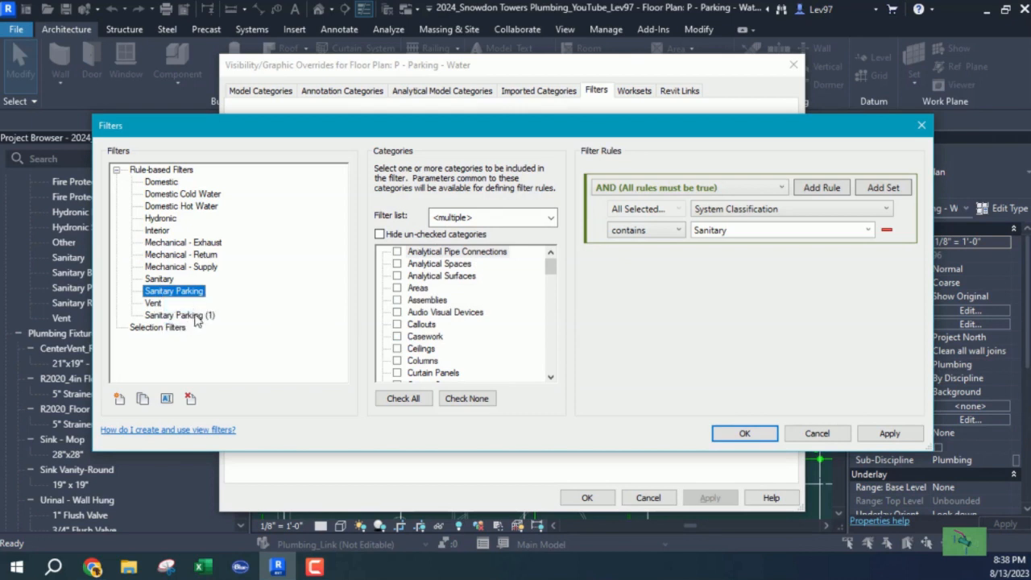
click(194, 319)
right_click(196, 319)
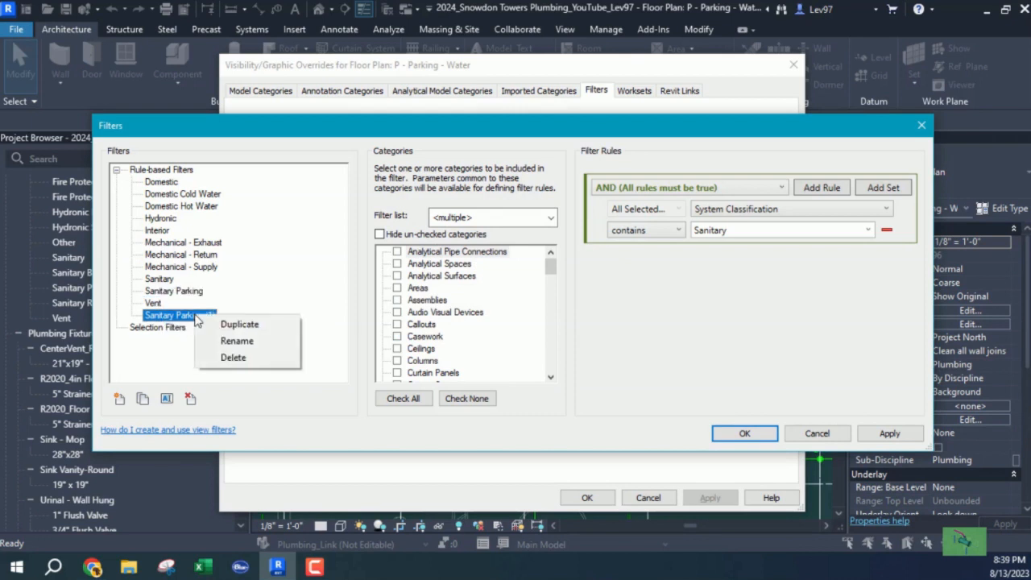
click(238, 341)
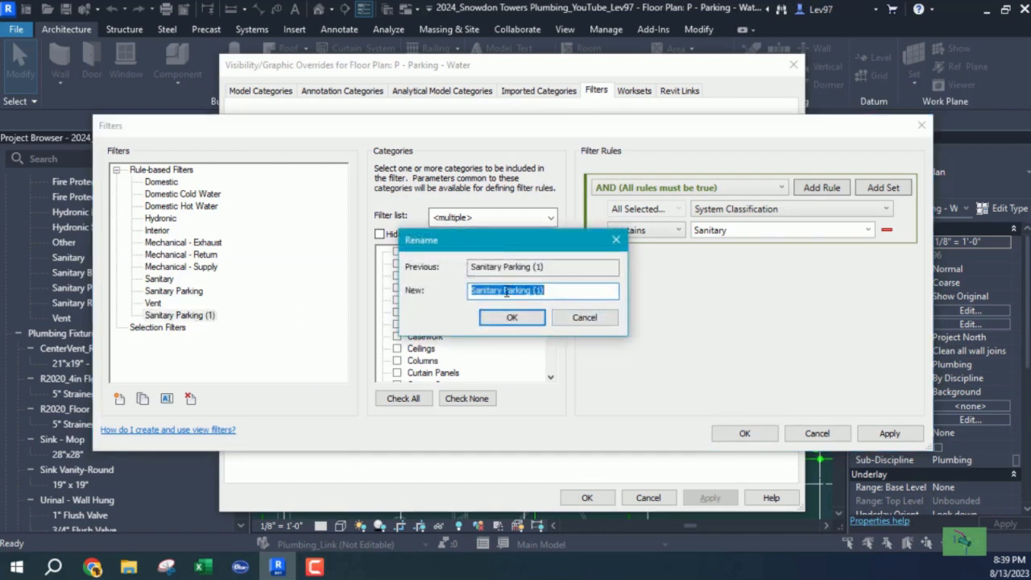
drag(505, 292, 588, 293)
text(Roof)
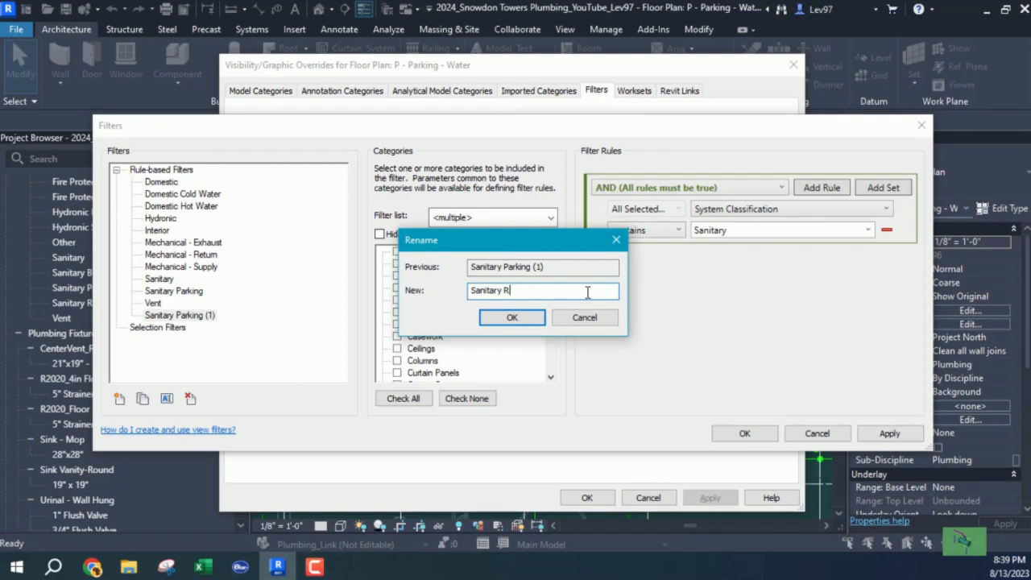
click(524, 318)
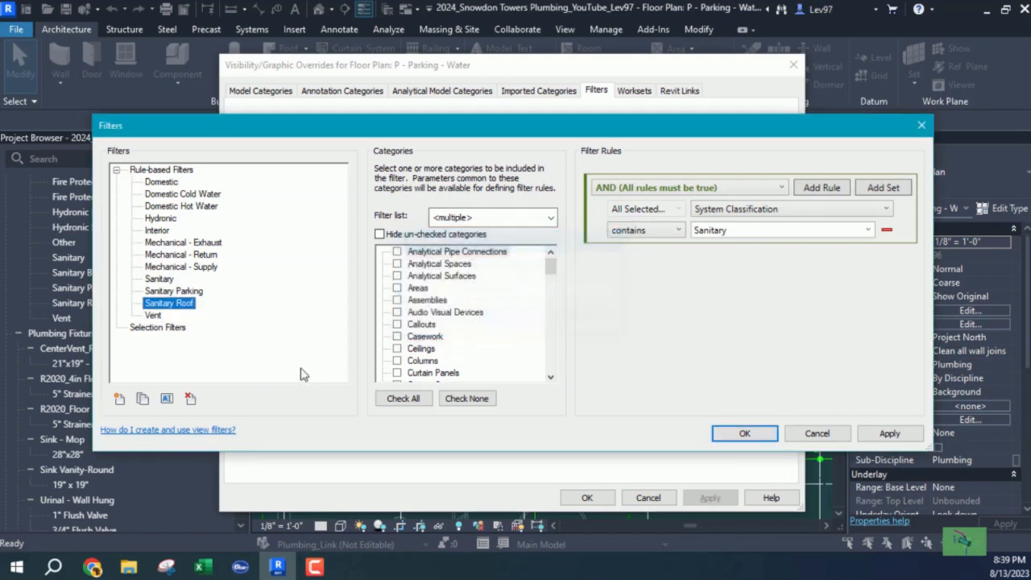
Duplicate the Sanitary Roof filter and rename the copy as Sanitary Building.
right_click(165, 306)
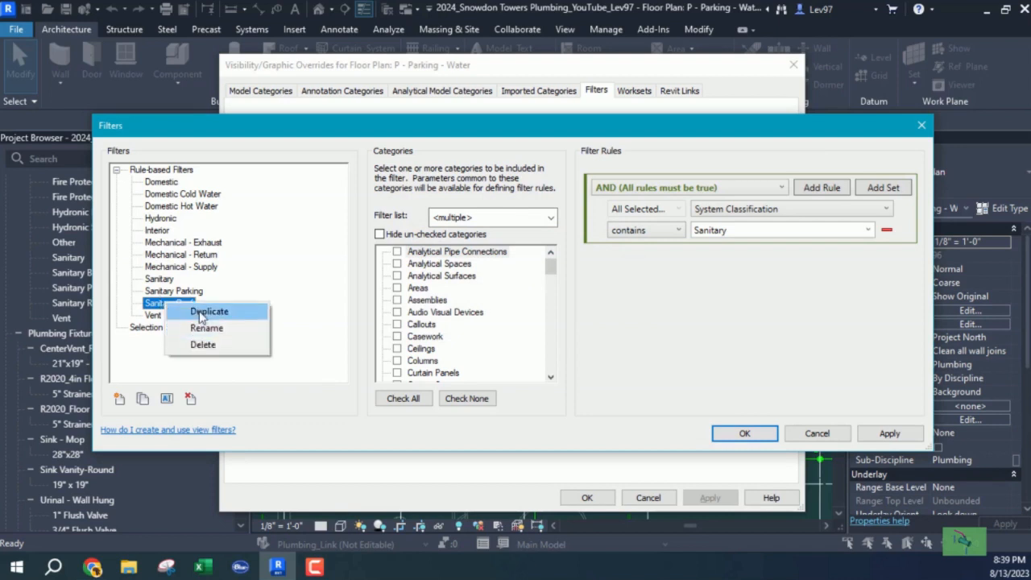
click(203, 312)
click(170, 328)
right_click(169, 328)
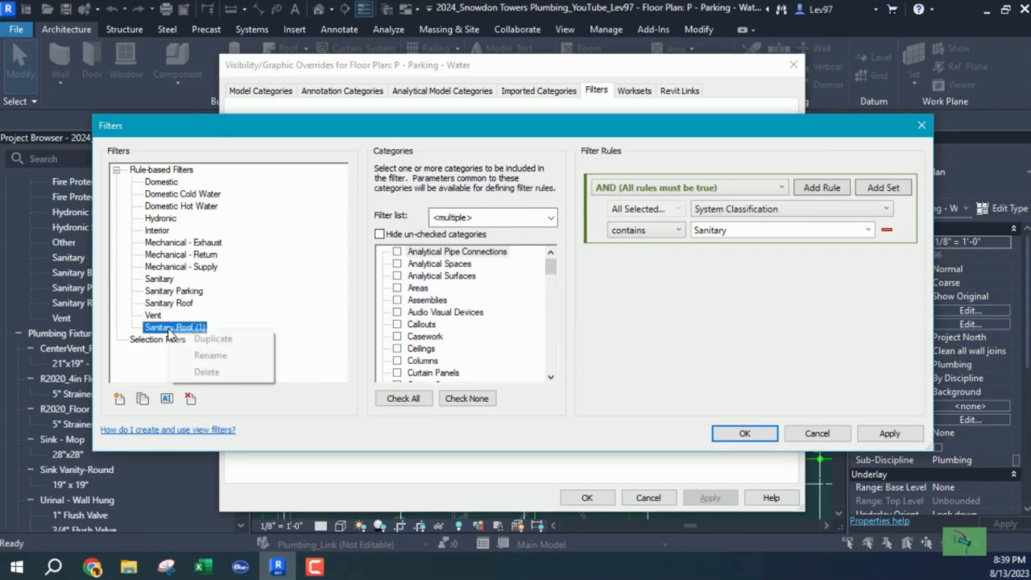
click(203, 356)
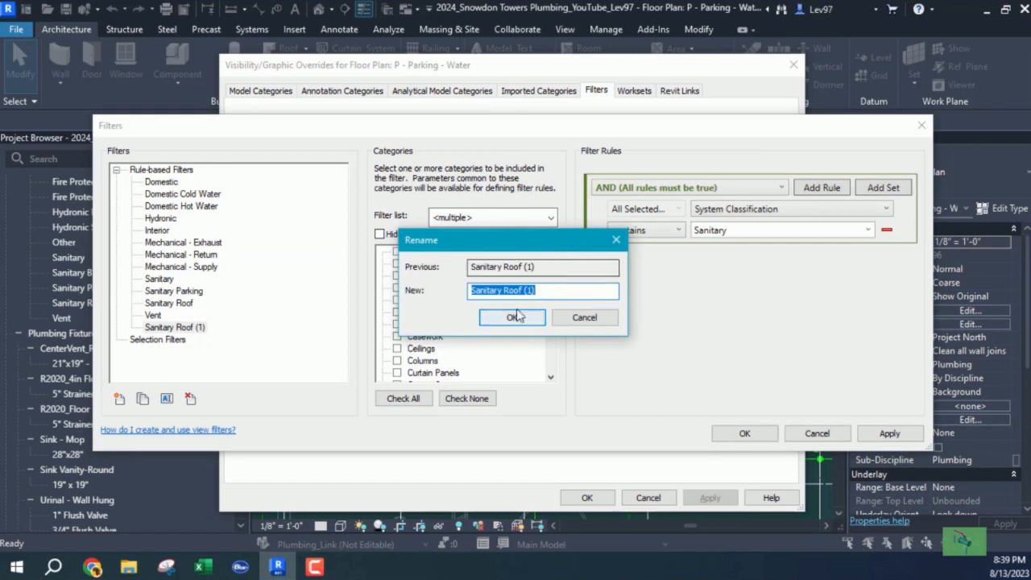
drag(504, 290, 557, 288)
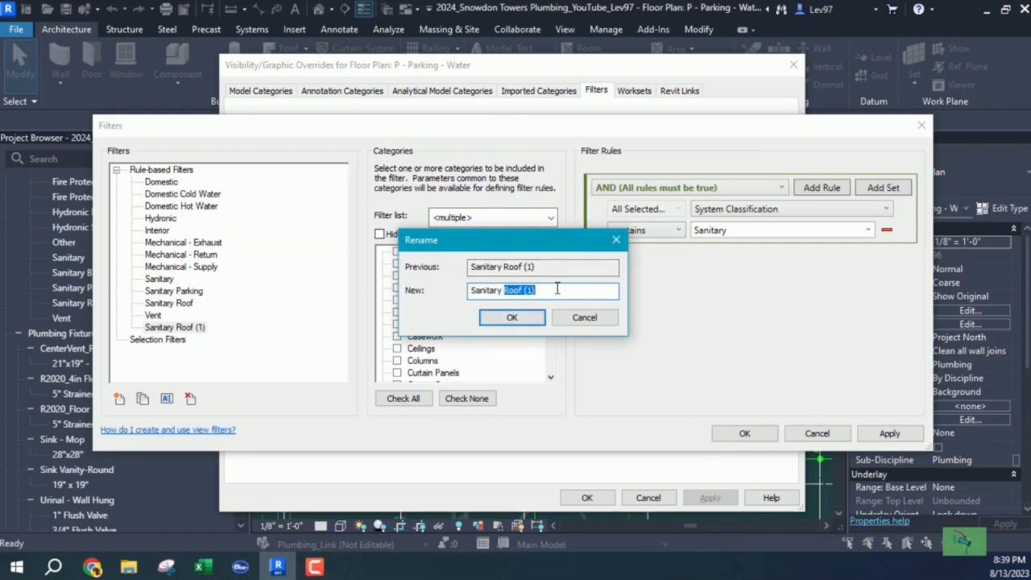
text(Building)
click(512, 318)
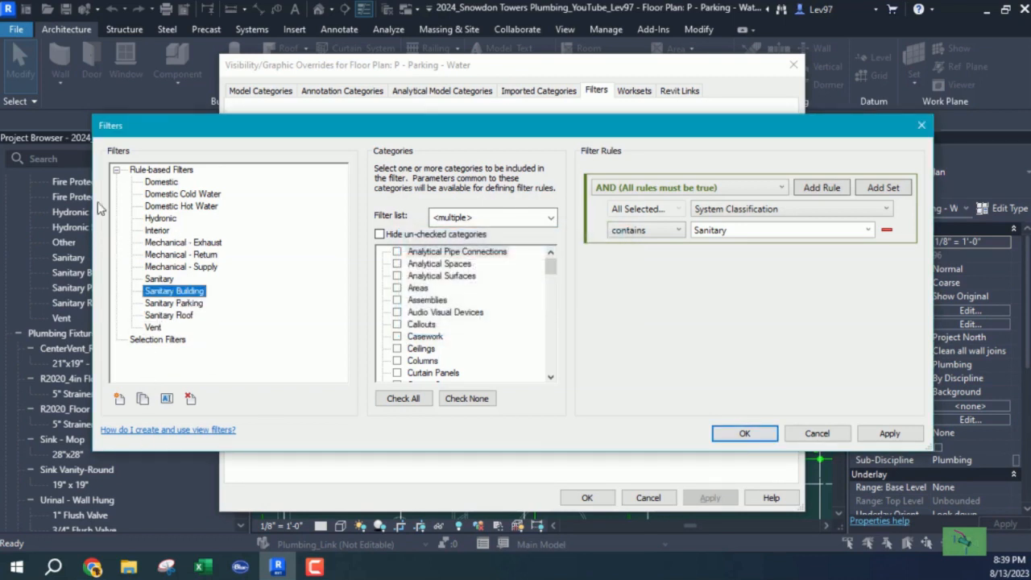
Duplicate both the Domestic Cold Water and the Domestic Hot Water rule-based filters.
click(163, 199)
right_click(162, 197)
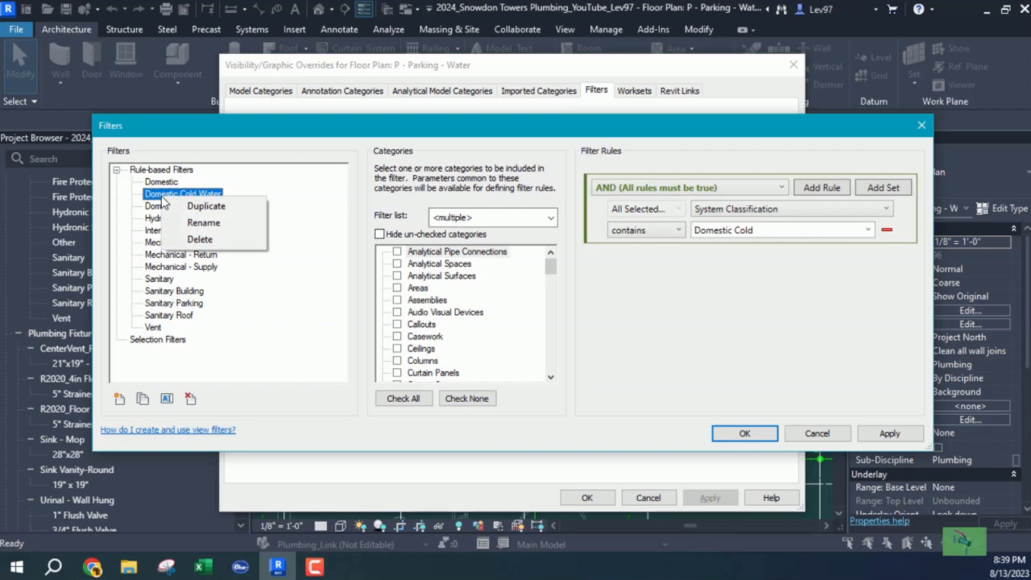
click(211, 207)
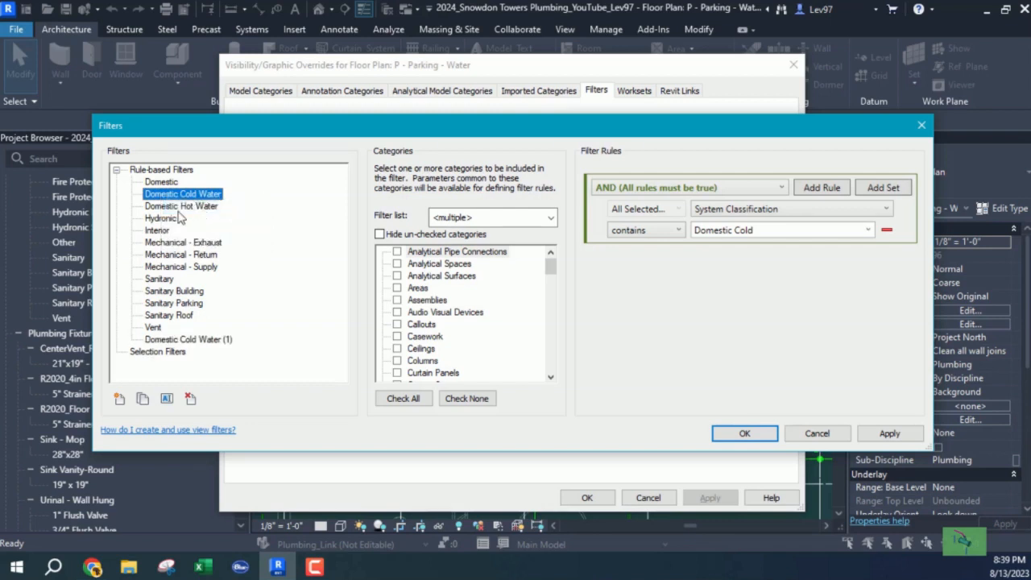
click(181, 208)
right_click(181, 207)
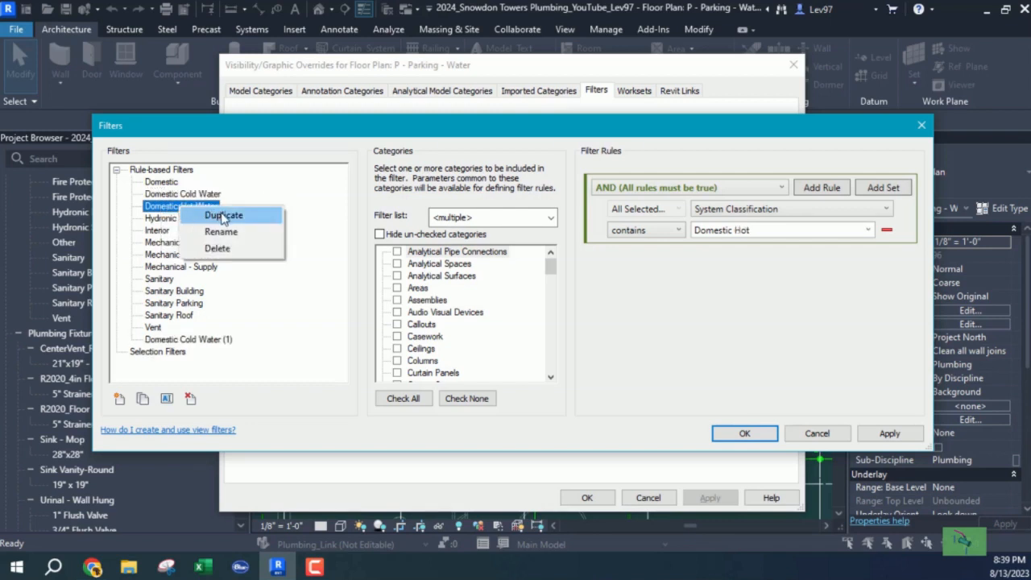
click(223, 216)
Rename the copied Domestic Cold Water filter as DCW.
click(173, 340)
right_click(173, 341)
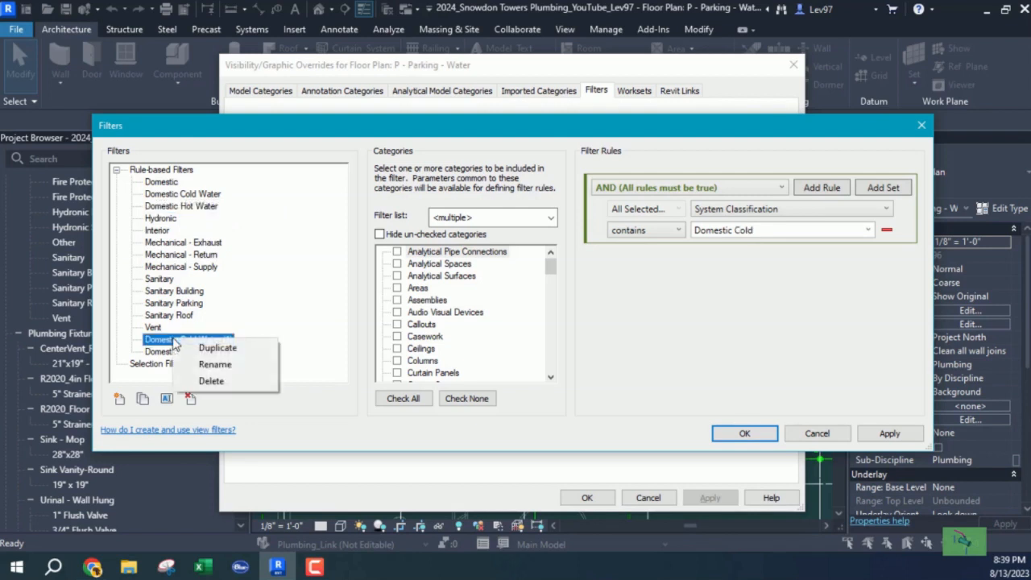
click(224, 366)
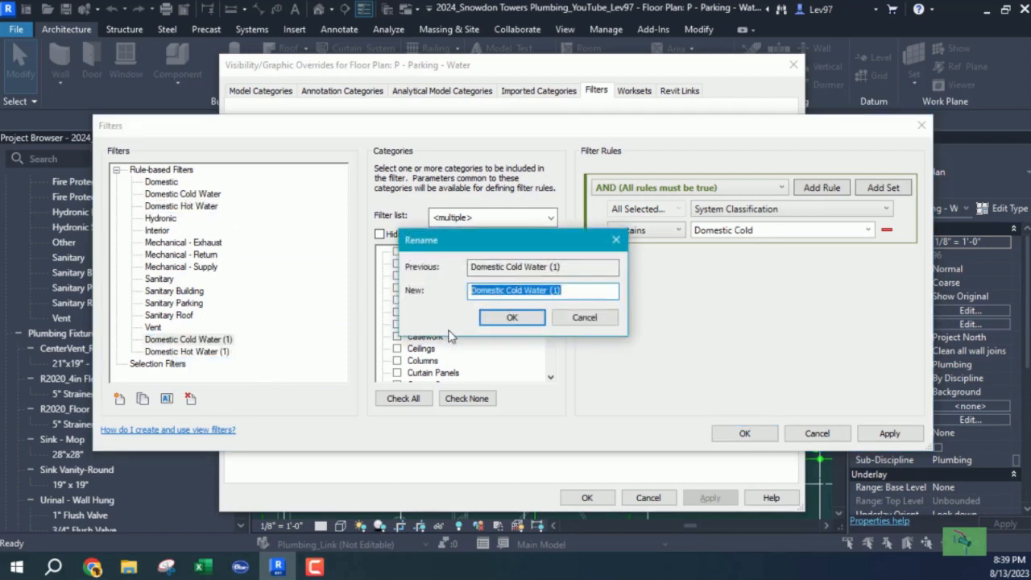
text(d)
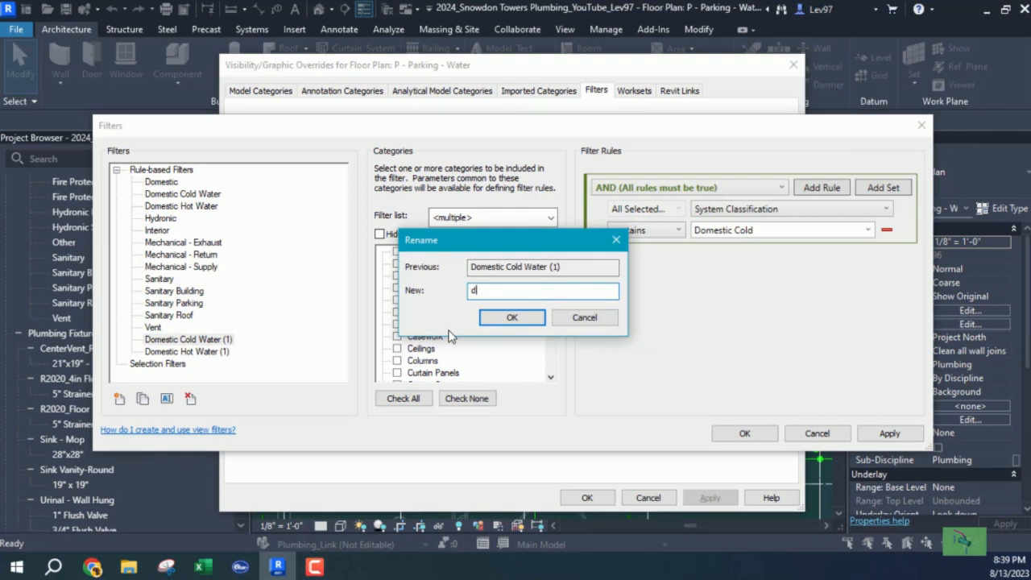
key(BackSpace)
text(DCW)
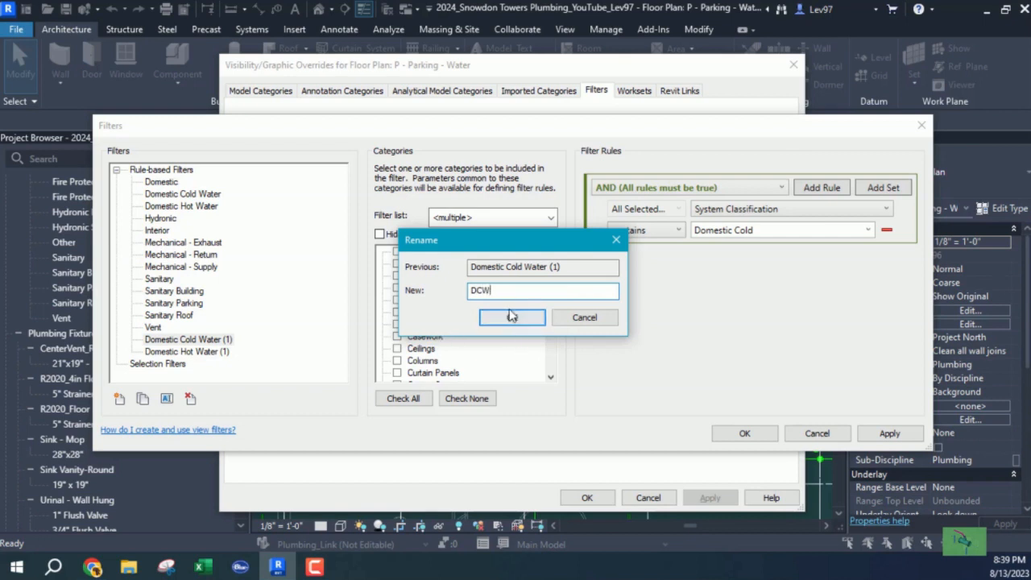
click(513, 317)
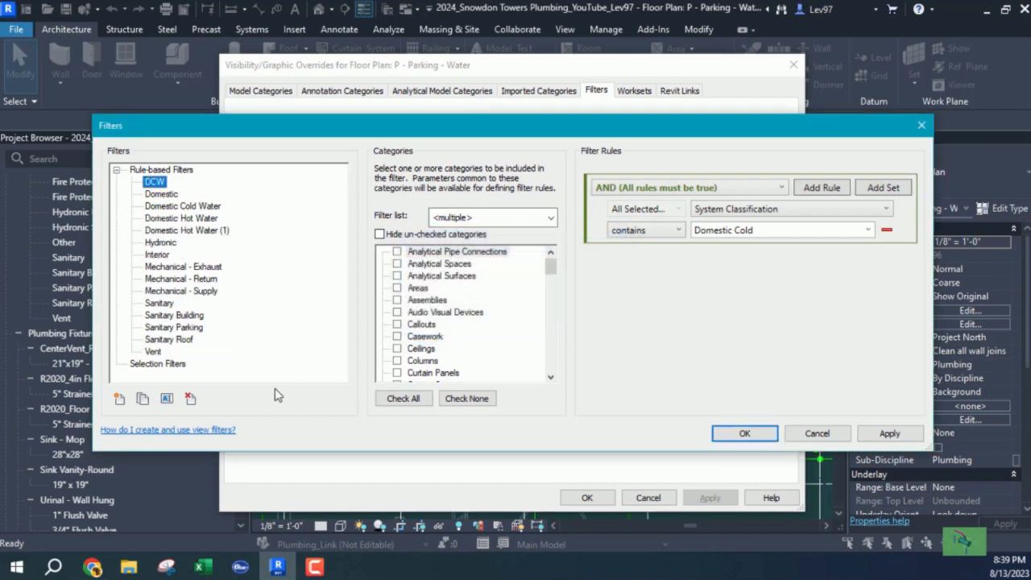
Rename the copied Domestic Hot Water filter as DHW.
click(167, 232)
right_click(168, 231)
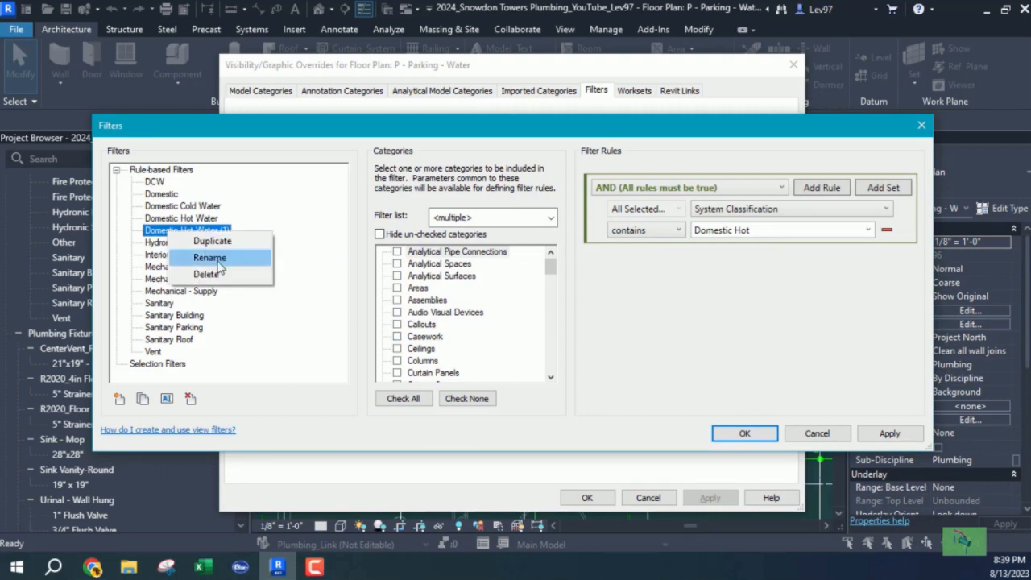
click(210, 258)
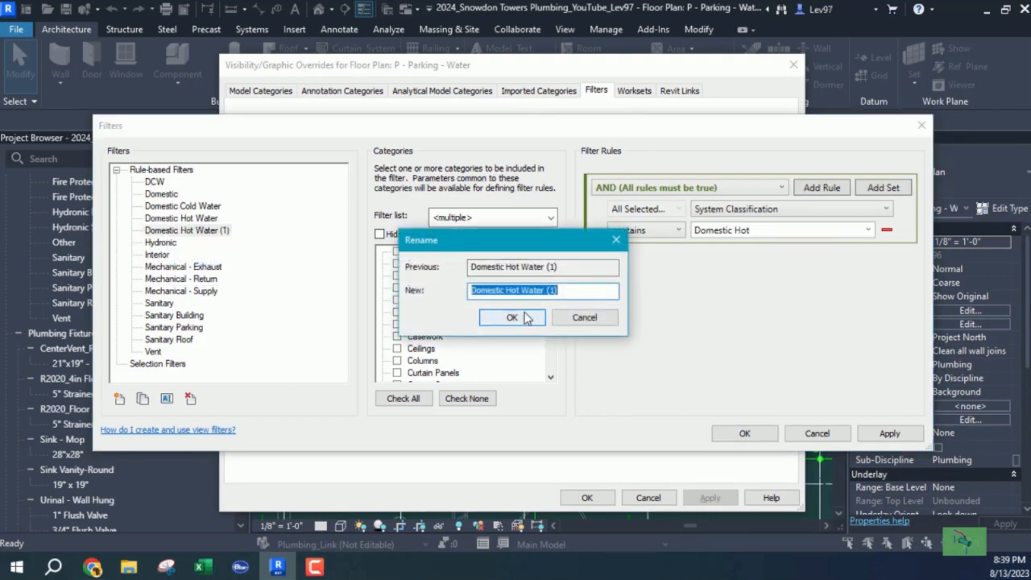
text(DHW)
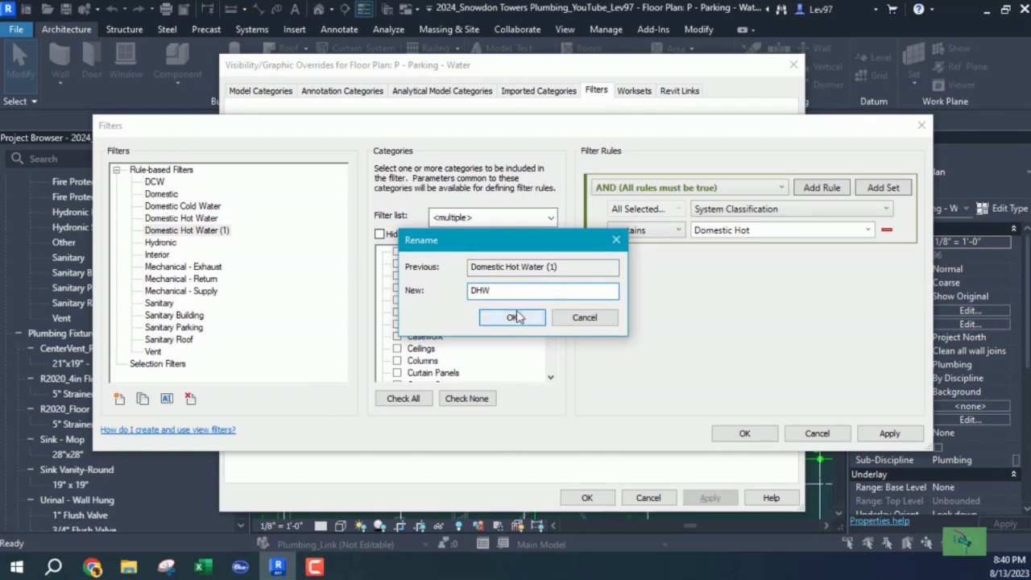
click(520, 317)
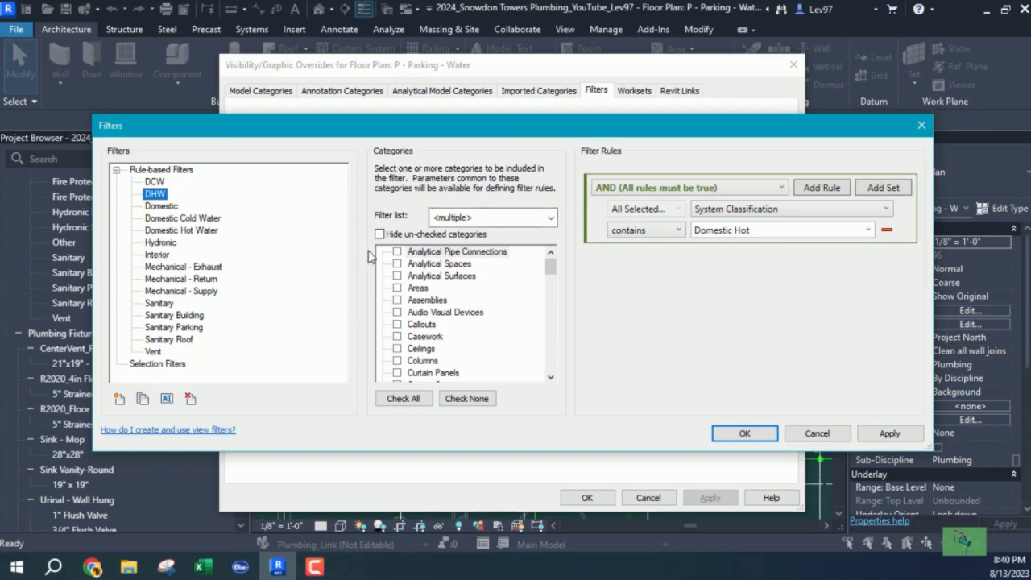
Hide the unchecked categories for the DCW filter, set its rule to System Type equals DCW, and save the filter changes.
click(155, 182)
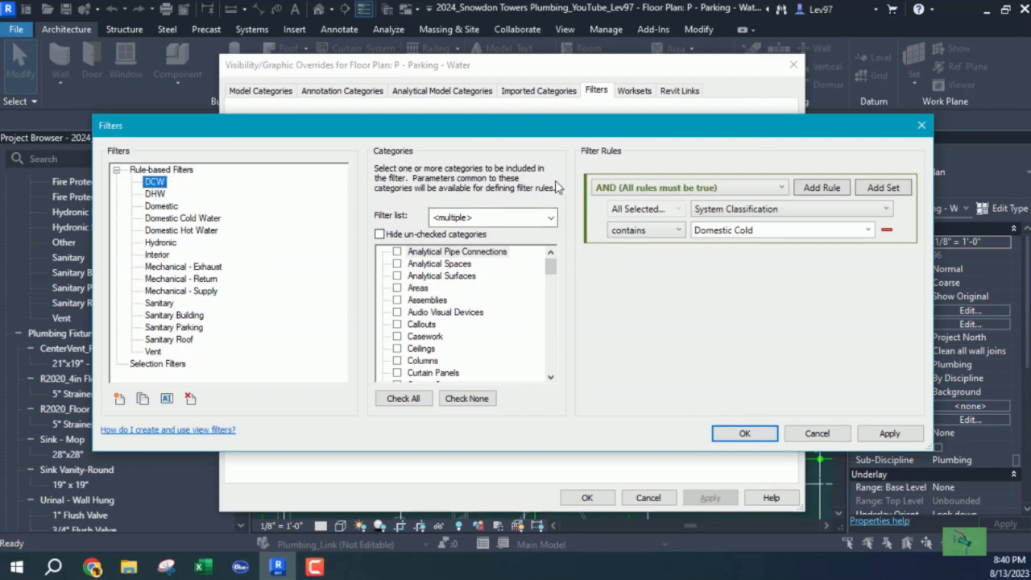
click(379, 234)
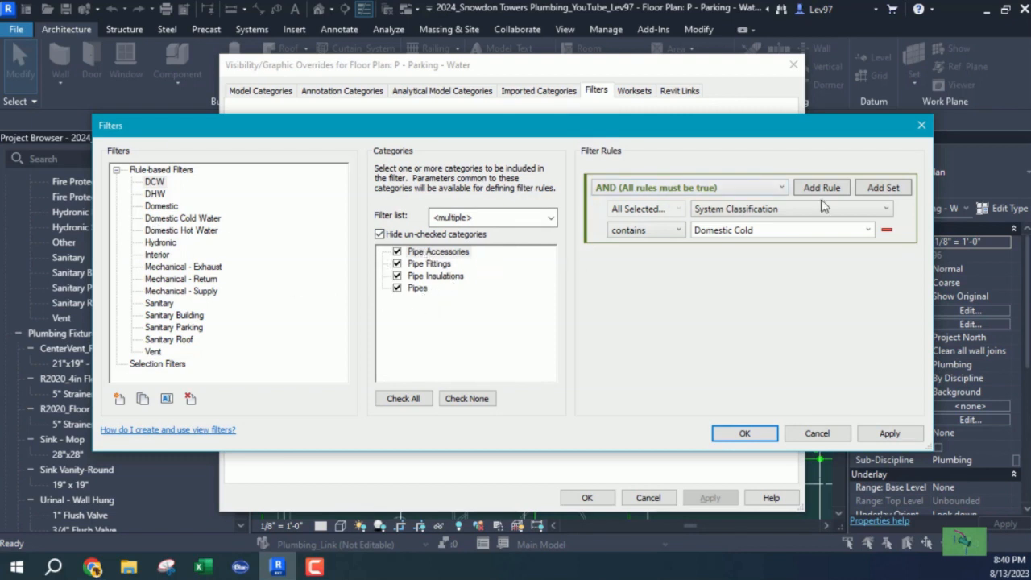
click(796, 211)
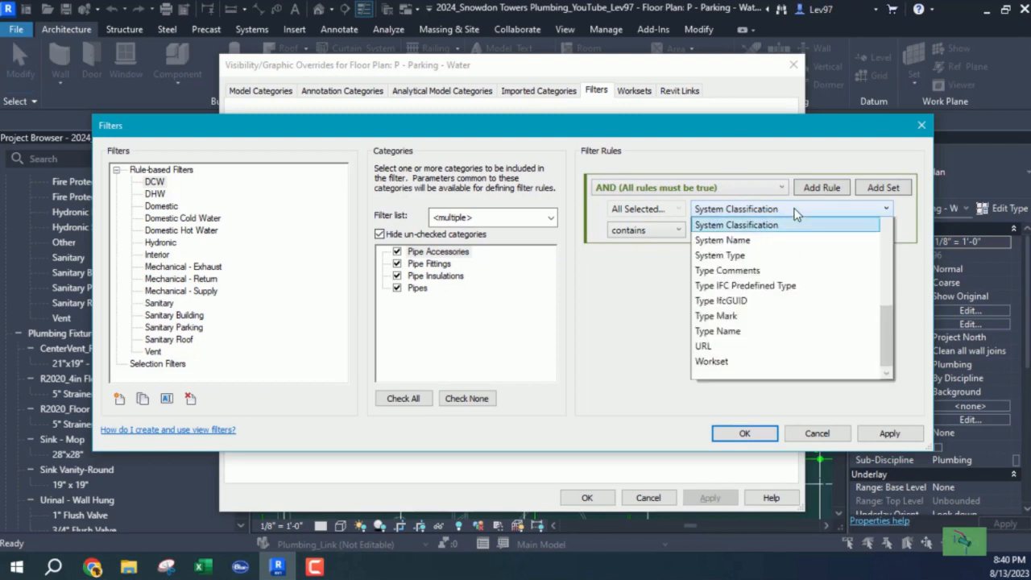
click(720, 287)
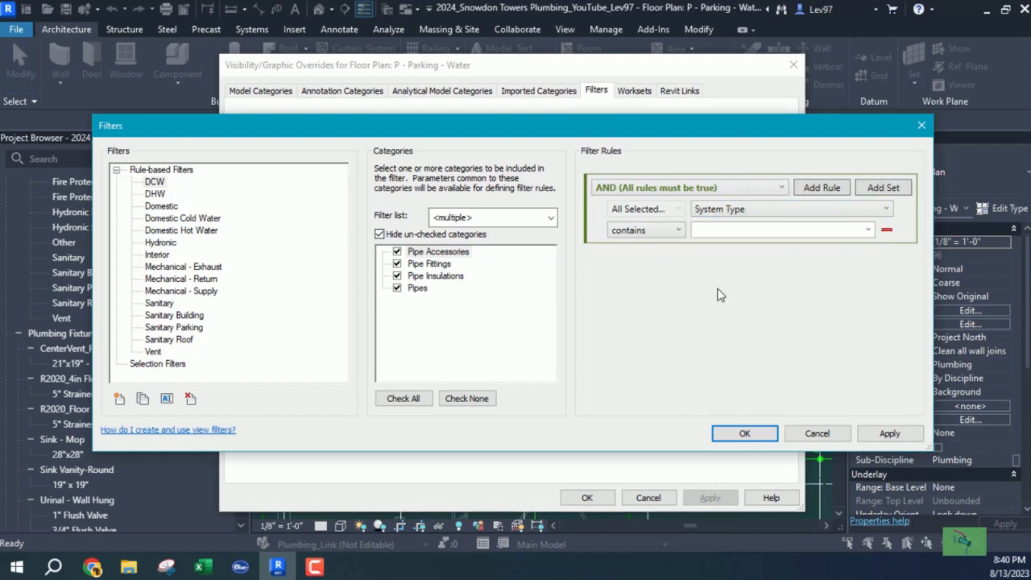
click(635, 231)
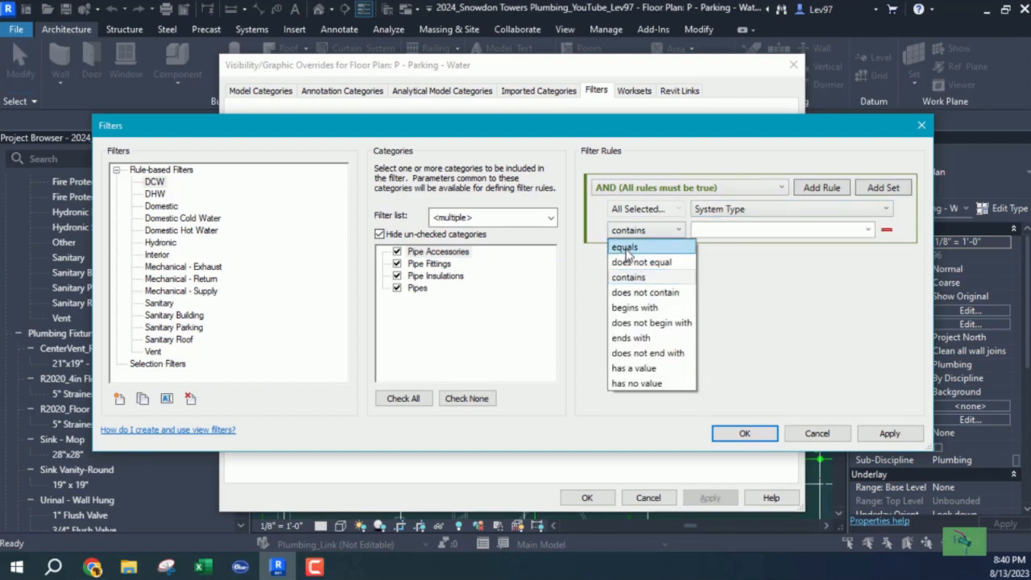
click(627, 250)
click(766, 230)
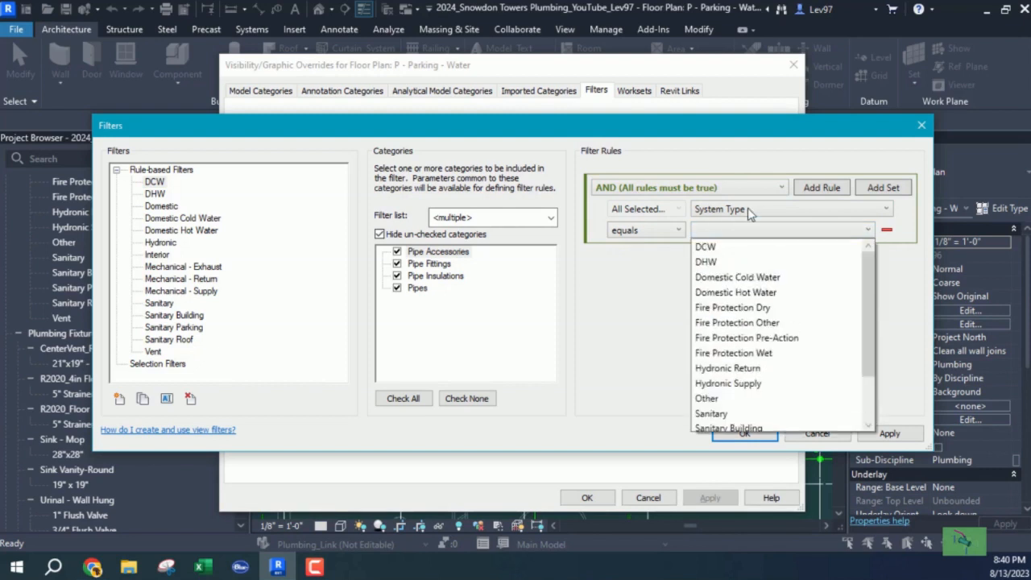
click(708, 247)
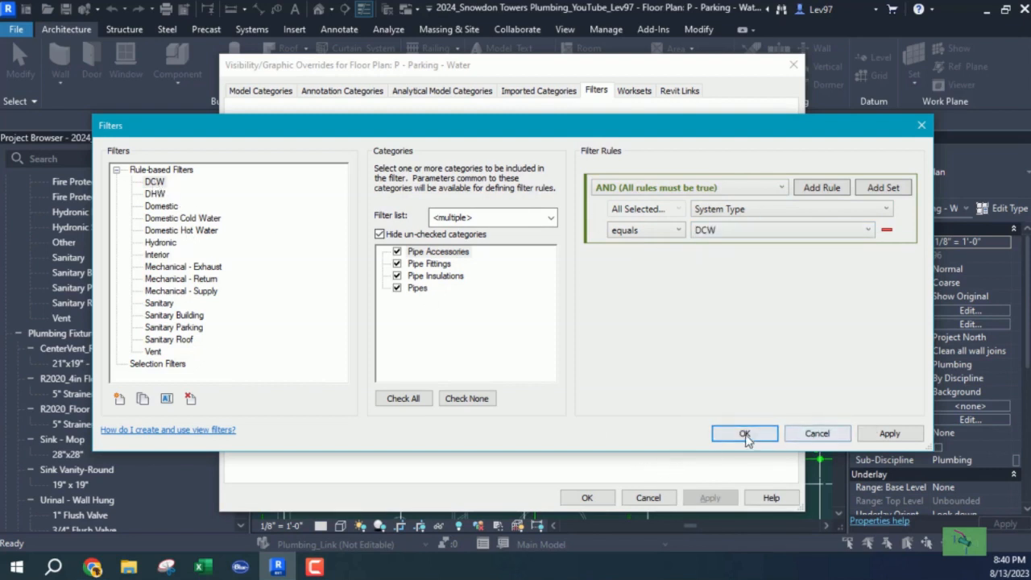
click(745, 434)
click(470, 424)
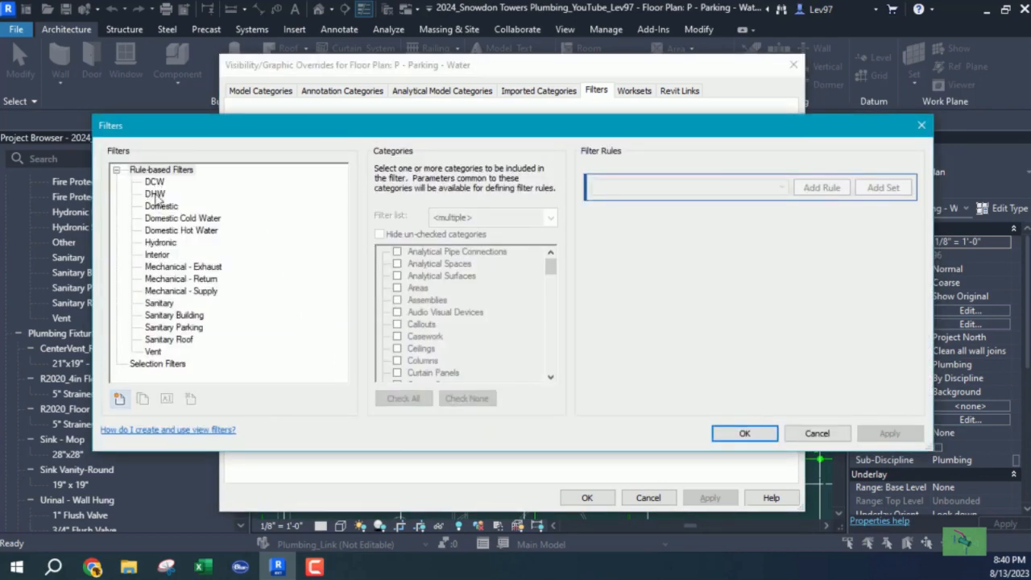
Set the DHW filter's rule to System Type equals DHW and save the filter changes.
click(155, 195)
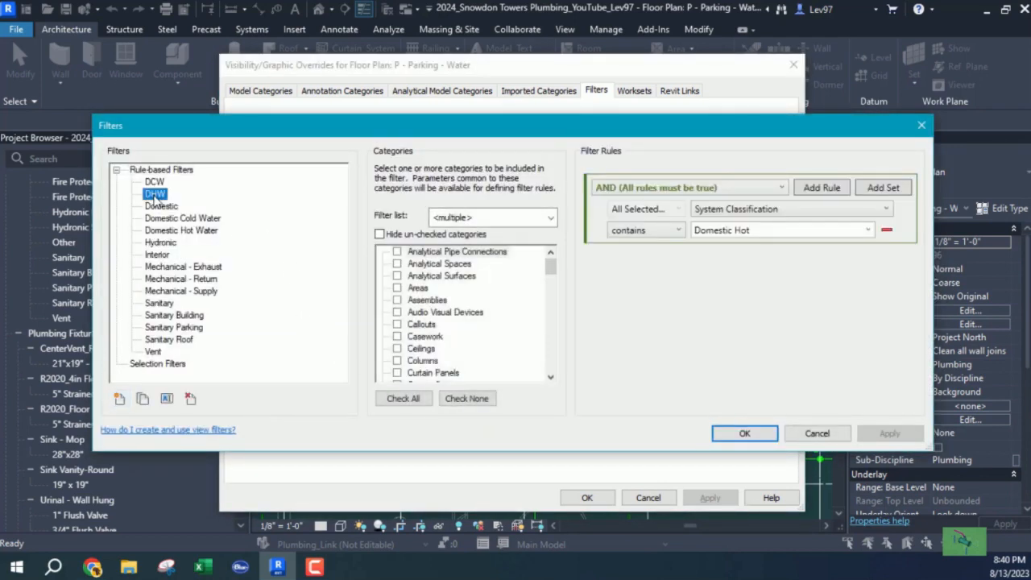
click(379, 234)
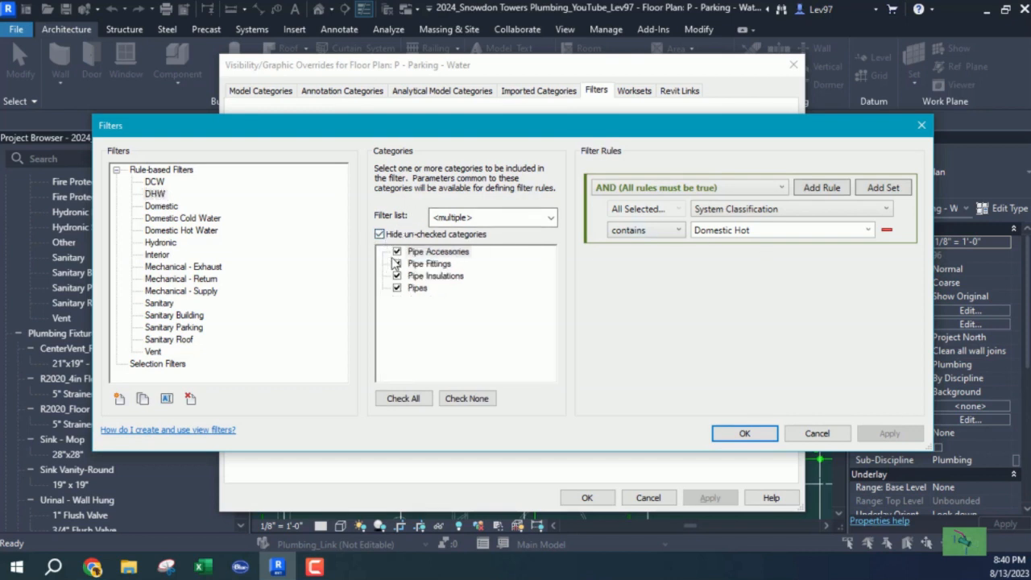
click(379, 234)
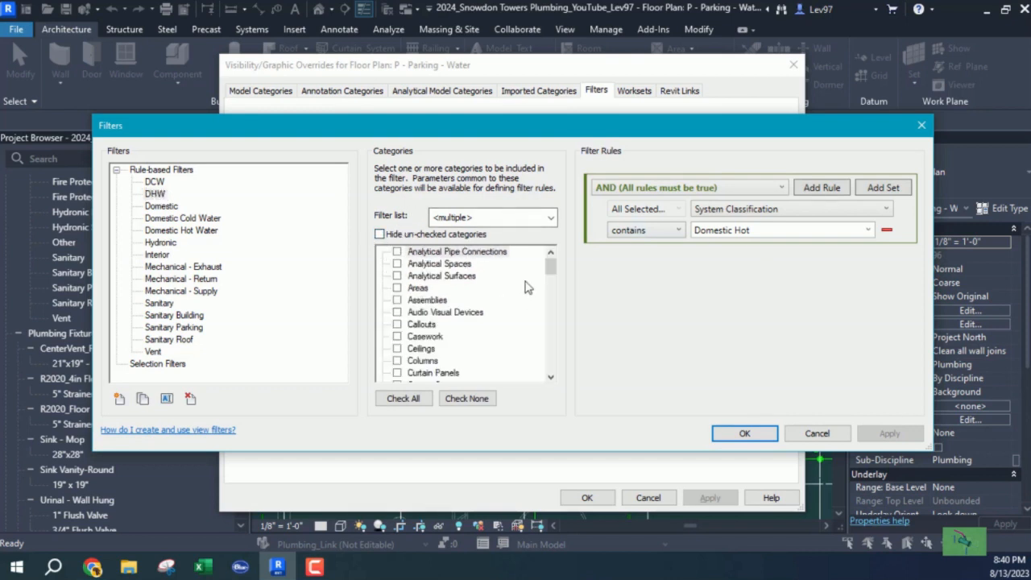
mouse_move(550, 265)
mouse_down()
mouse_move(557, 329)
mouse_move(563, 264)
mouse_up()
click(802, 209)
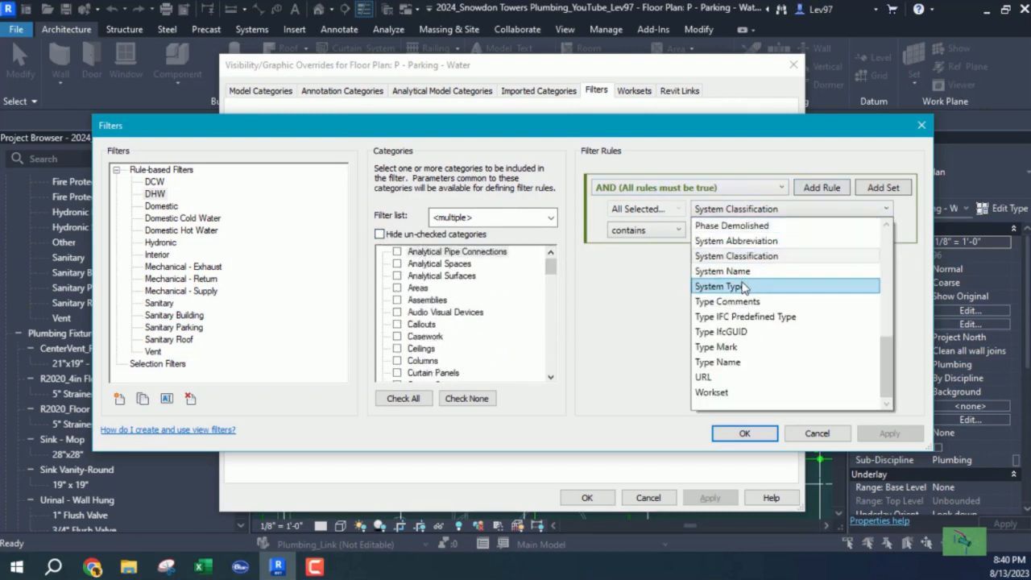
click(740, 287)
click(662, 230)
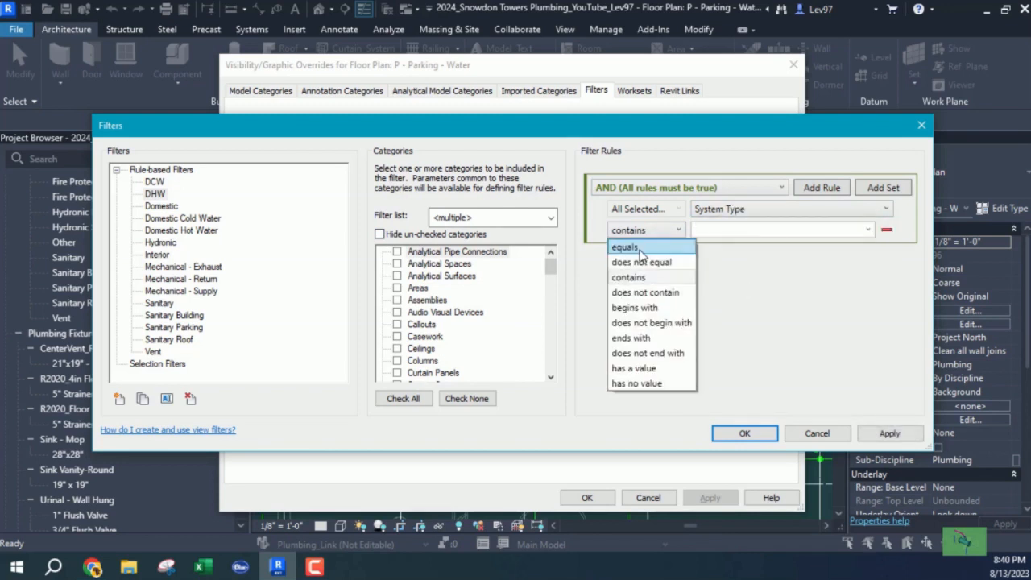
click(665, 249)
click(717, 231)
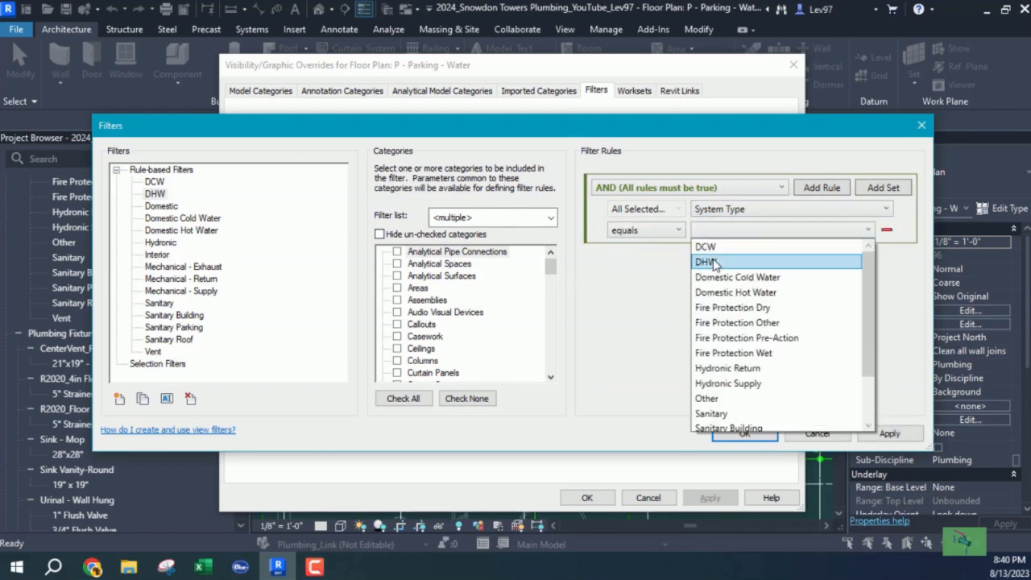
click(709, 254)
click(744, 433)
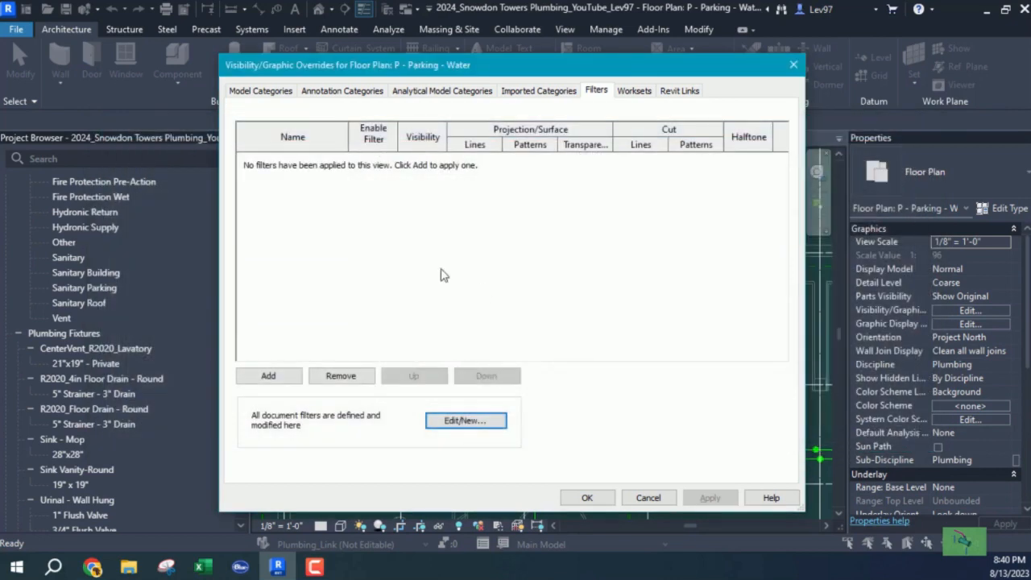
Set the Sanitary Building filter's rule to System Type equals Sanitary Building and save the filter changes.
click(485, 421)
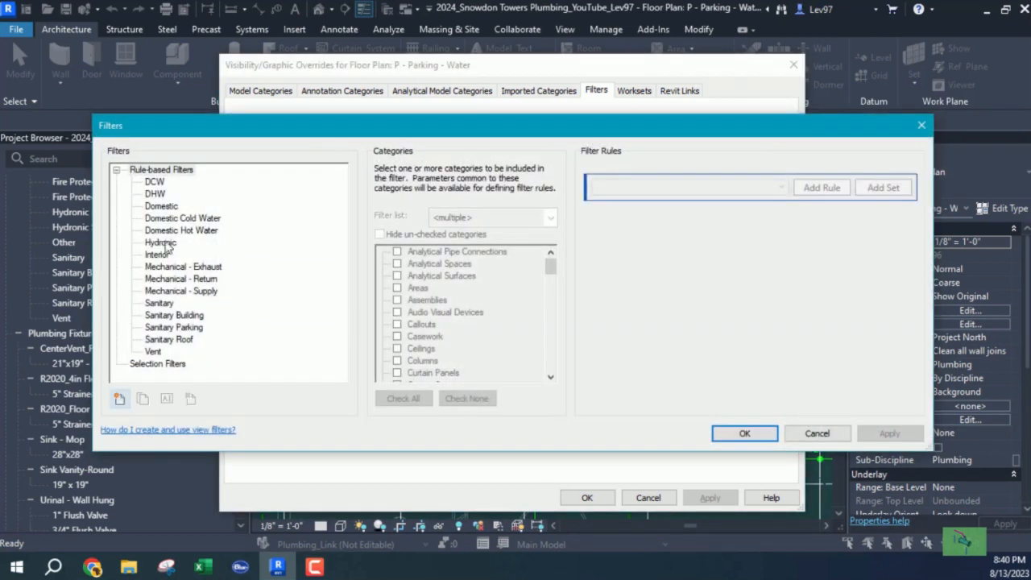
click(172, 315)
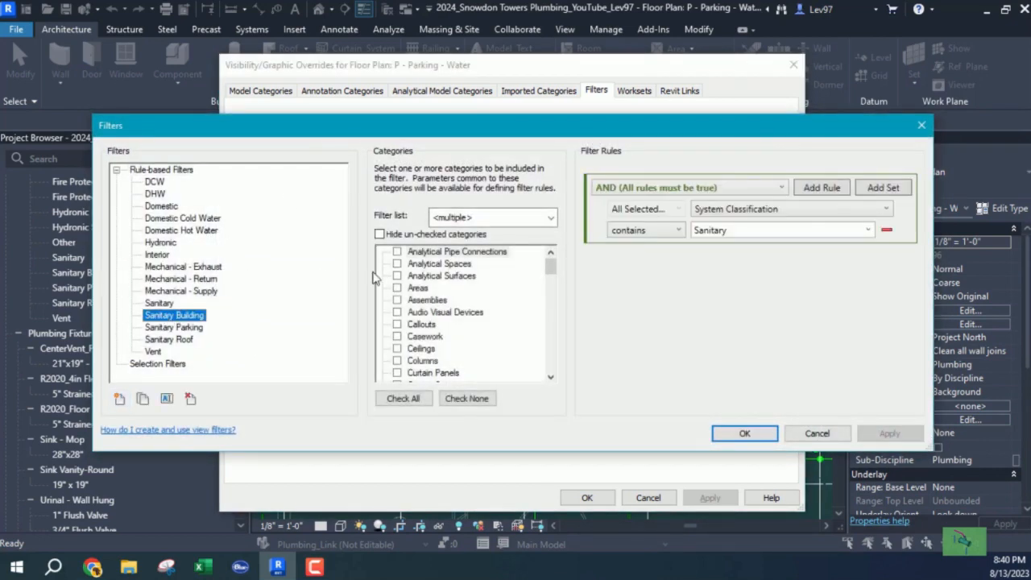
click(806, 209)
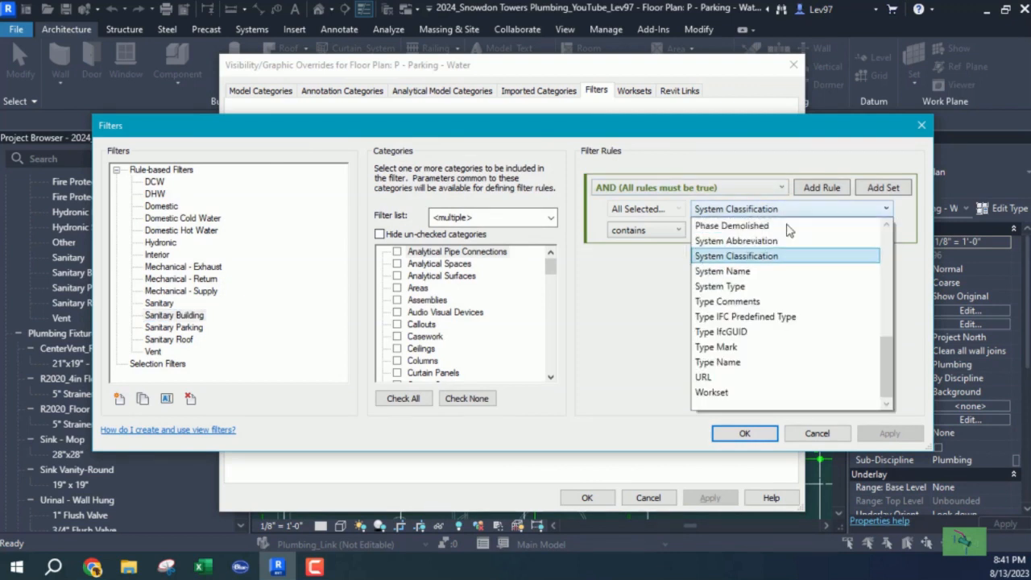
click(740, 289)
click(648, 230)
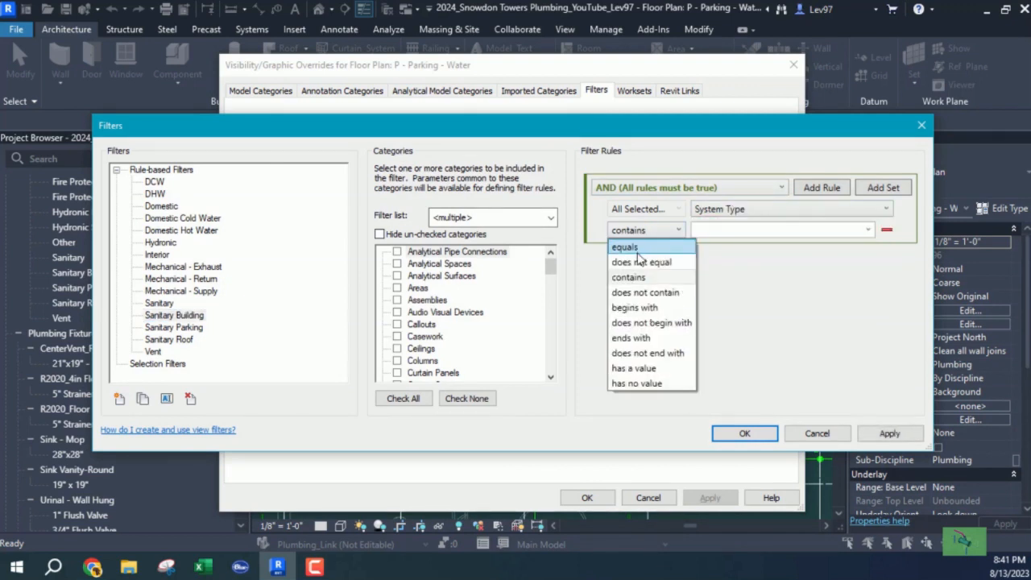
click(638, 244)
click(733, 234)
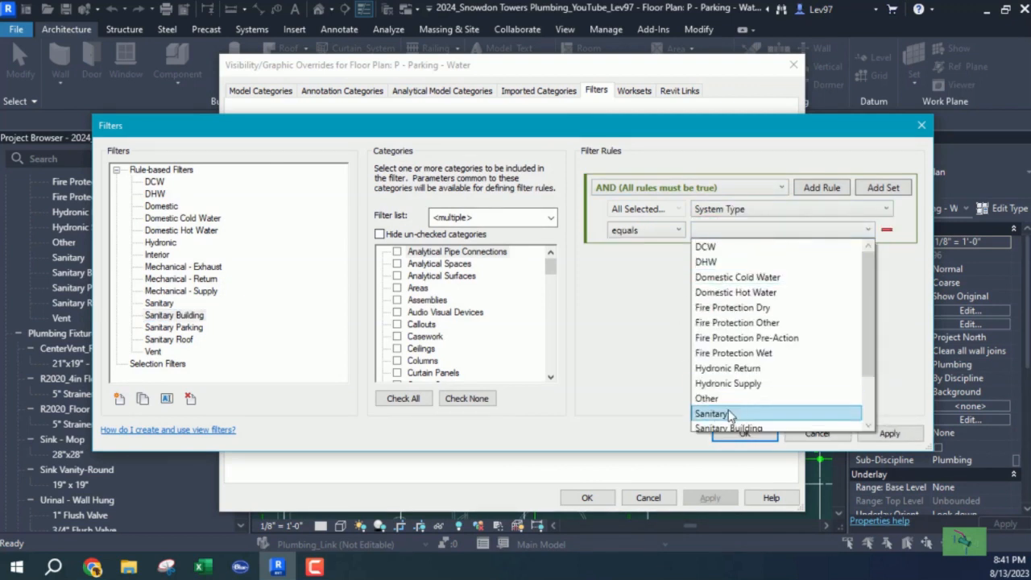
scroll(725, 387, down, 2)
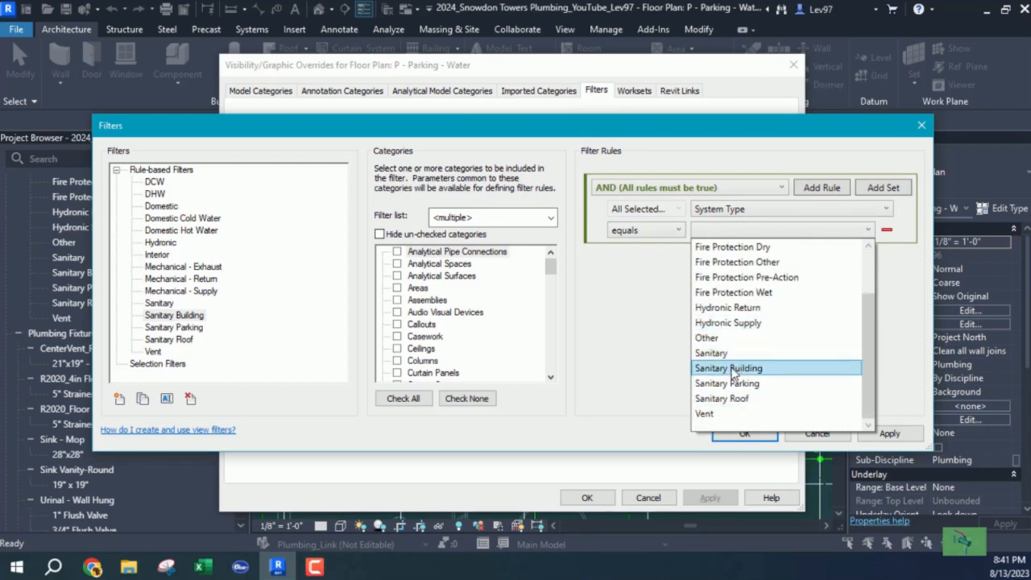
click(730, 369)
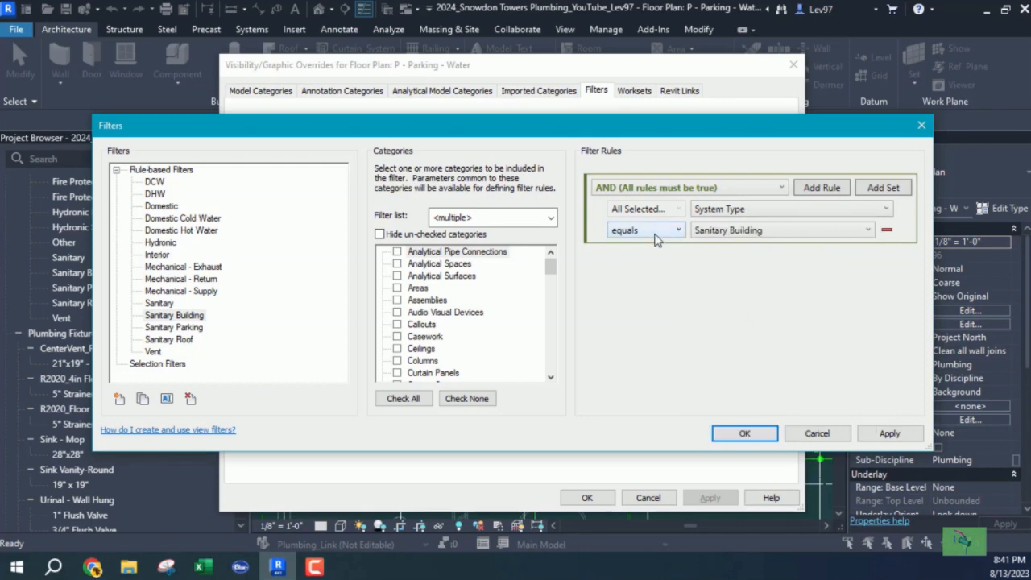
click(746, 435)
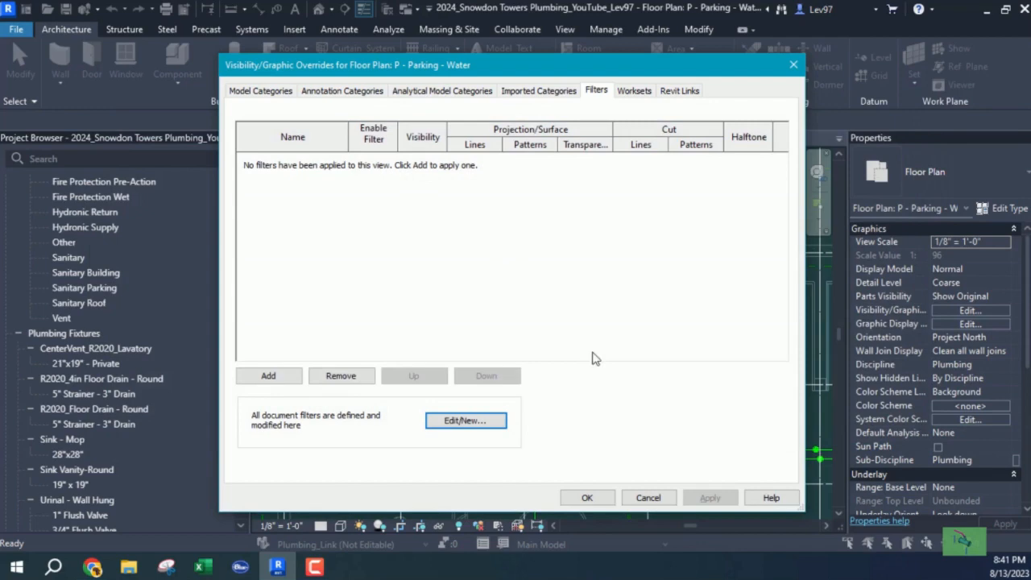
Set the Sanitary Parking filter's rule to System Type equals Sanitary Parking and save the filter changes.
click(475, 419)
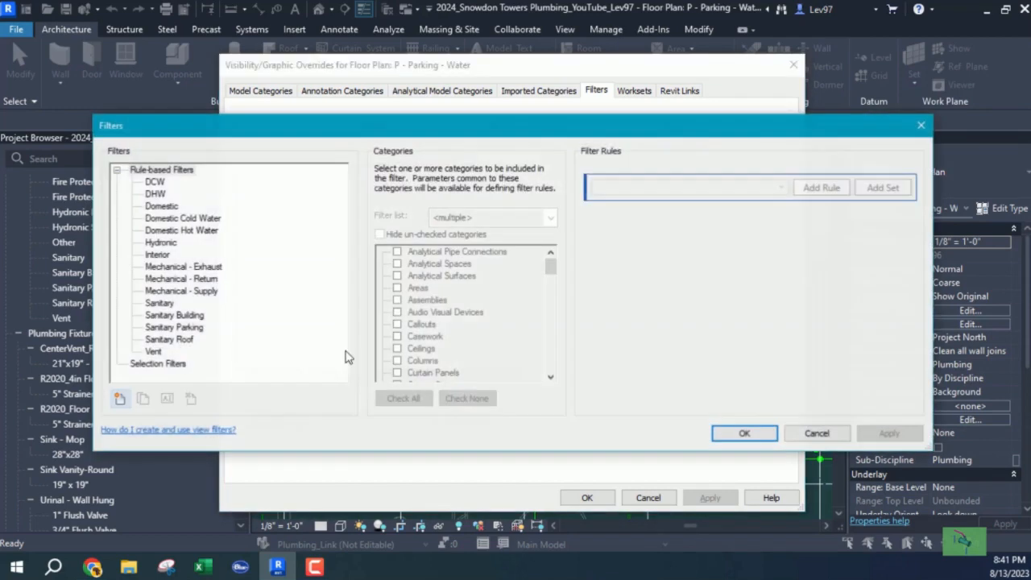
click(163, 327)
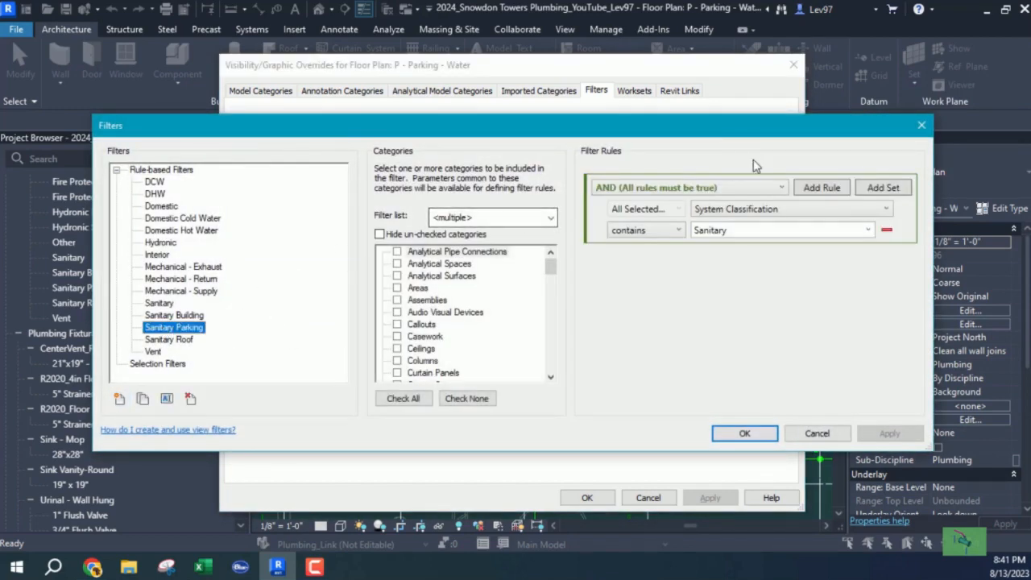
click(769, 210)
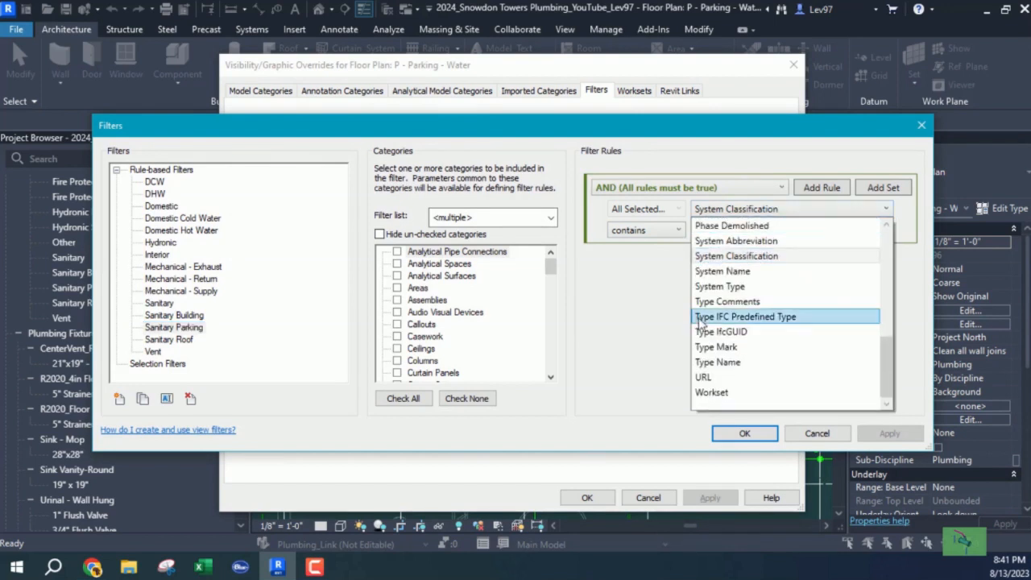
click(721, 286)
click(665, 233)
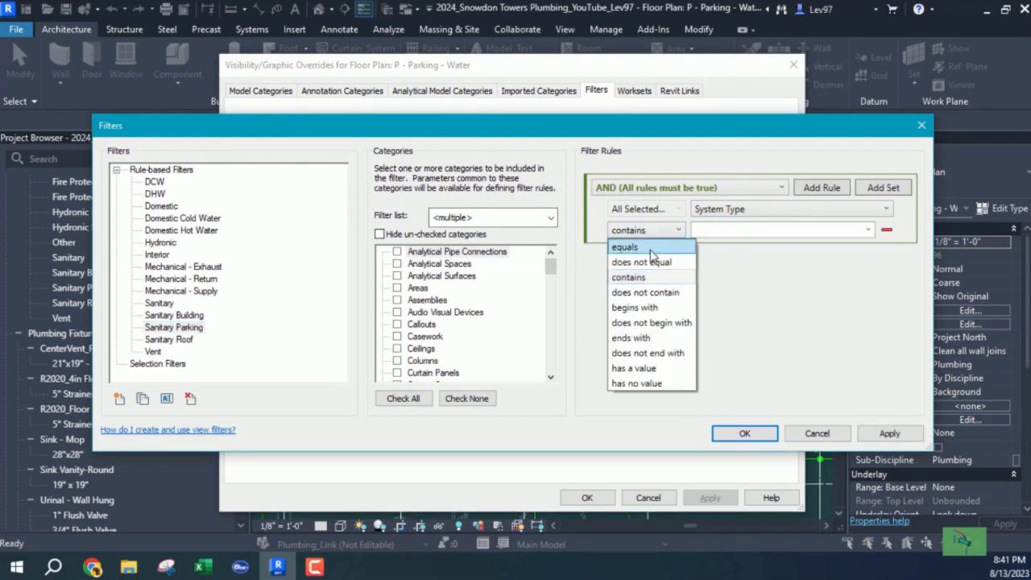
click(626, 248)
click(721, 232)
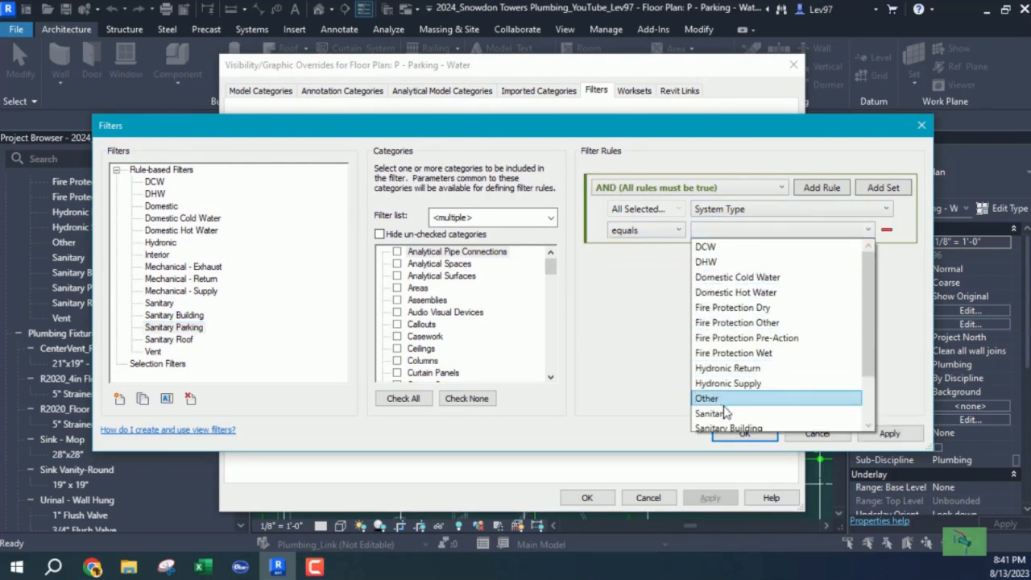
scroll(728, 412, down, 2)
click(725, 383)
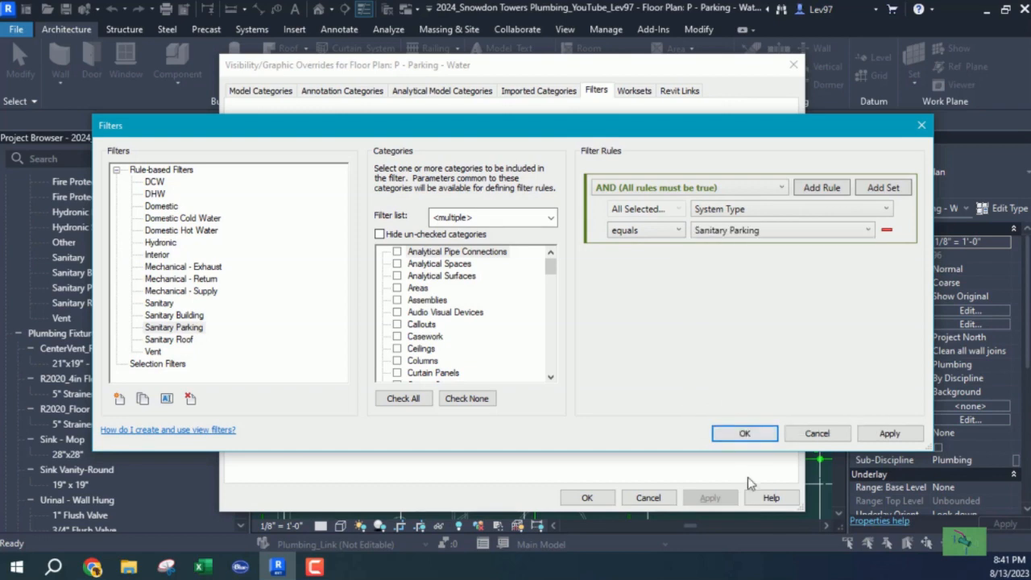
click(745, 435)
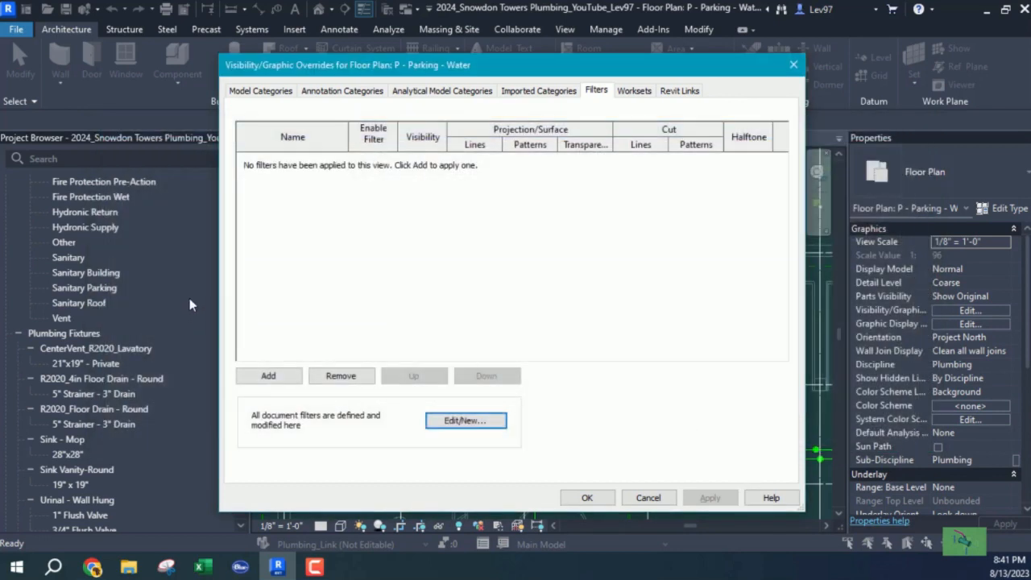
Set the Sanitary Roof filter's rule to System Type equals Sanitary Roof and save the filter changes.
click(489, 422)
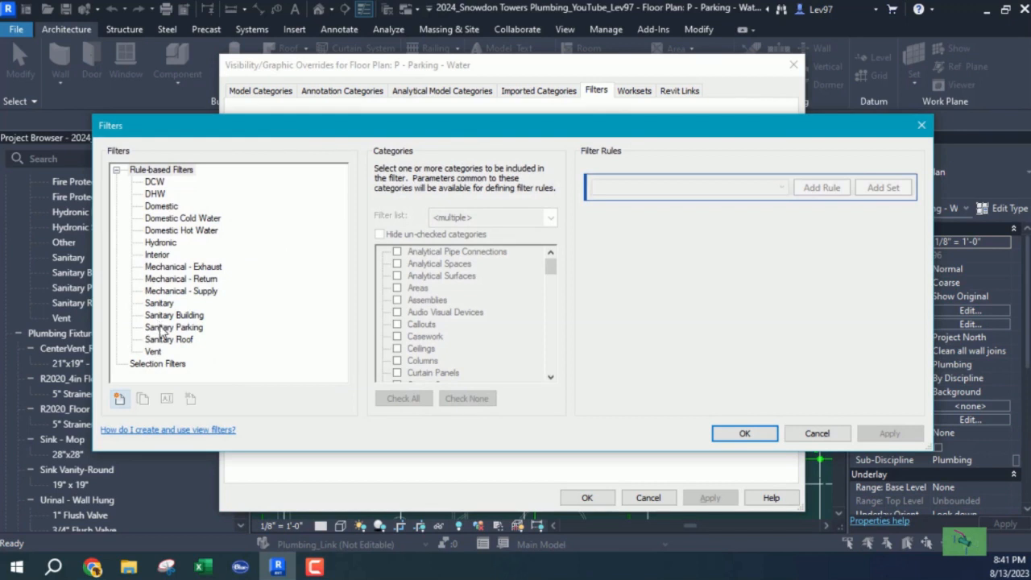
click(169, 341)
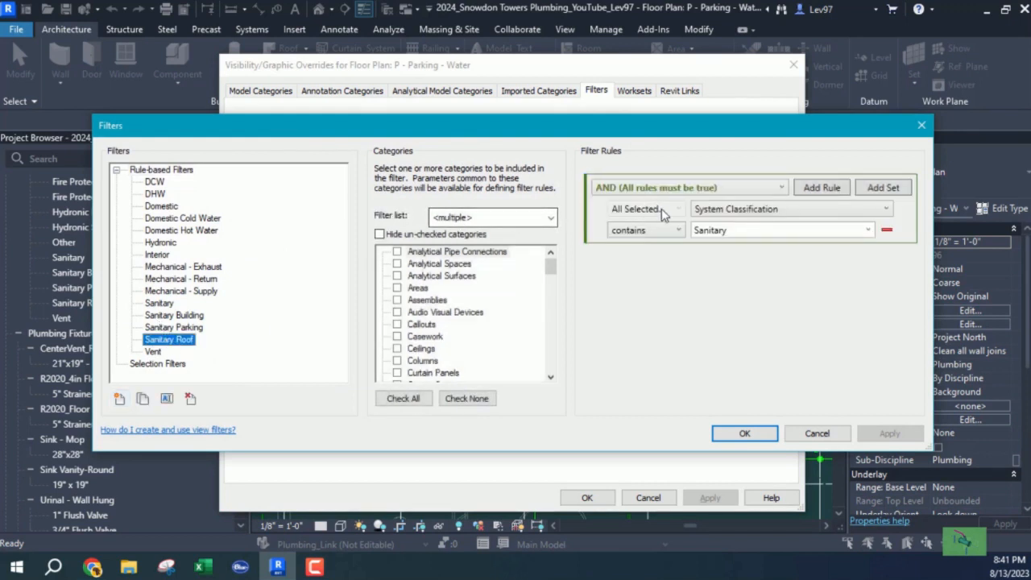
click(729, 209)
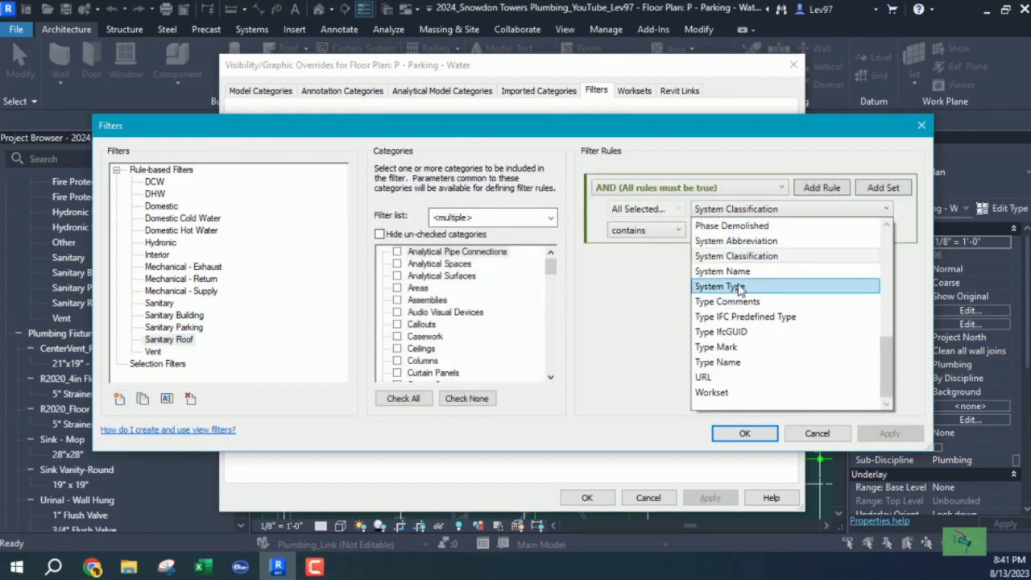
click(740, 288)
click(650, 230)
click(640, 242)
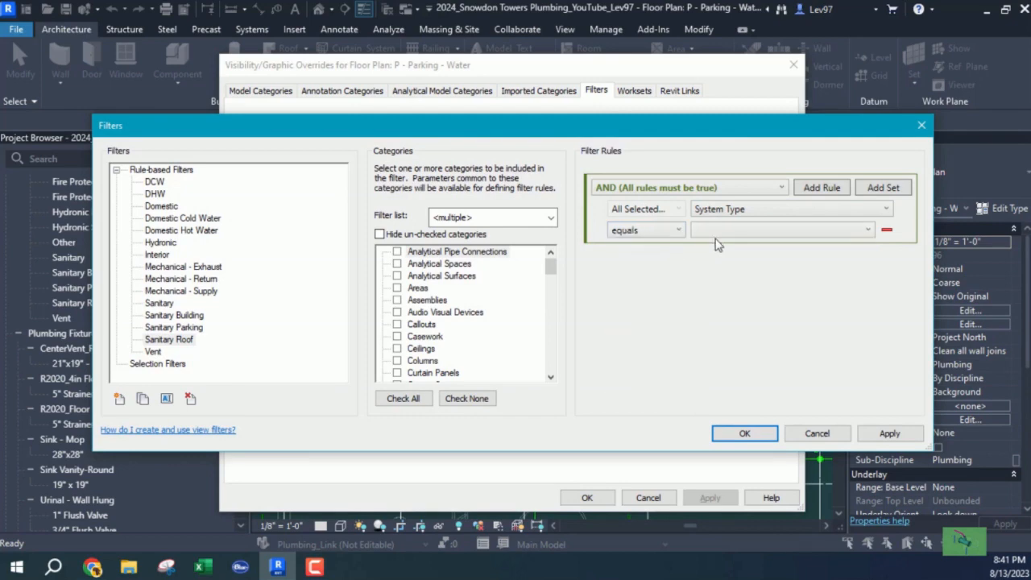
click(721, 236)
scroll(720, 370, down, 2)
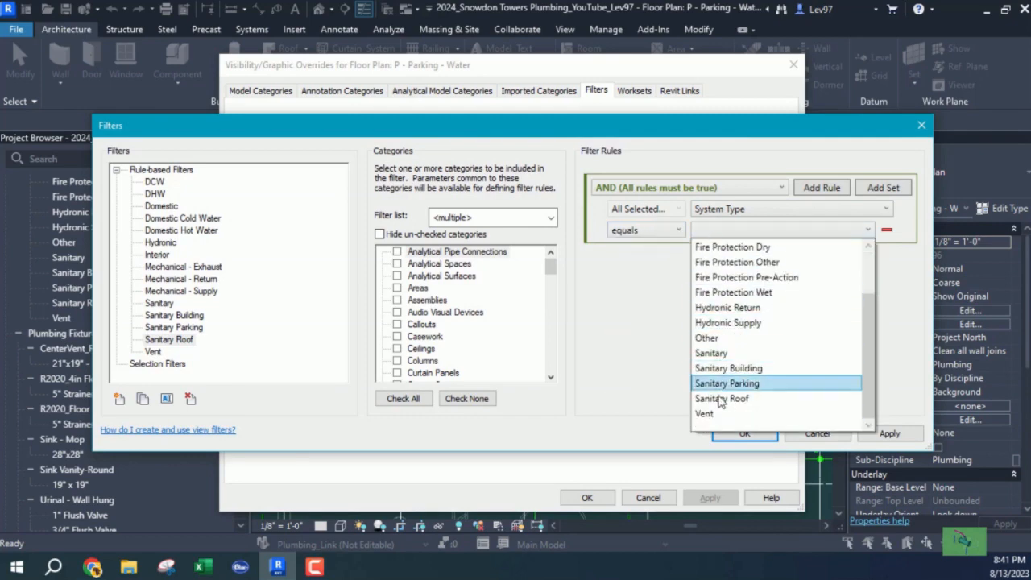
click(720, 398)
click(743, 433)
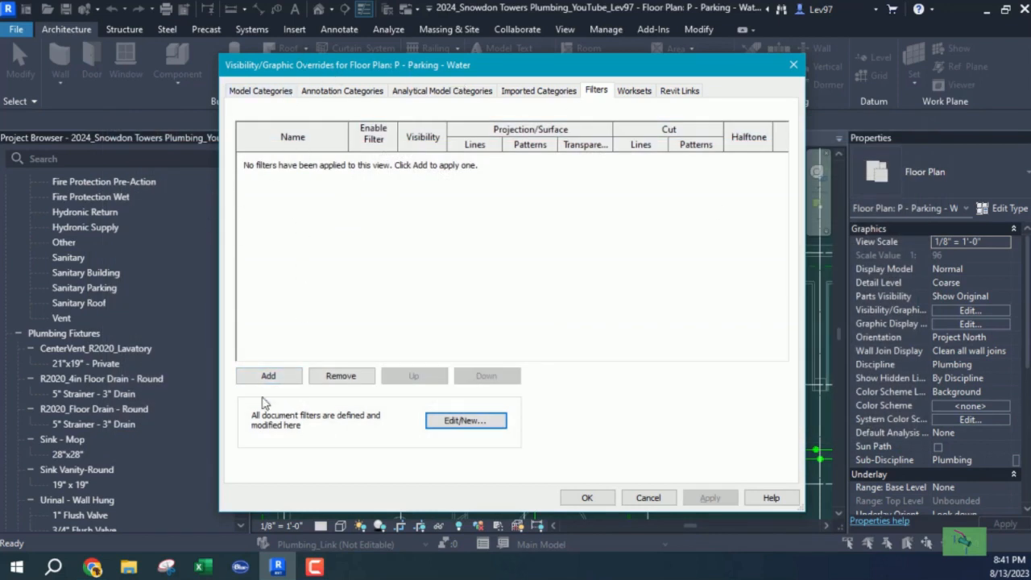
Add the DCW, DHW, Sanitary Building, Sanitary Parking and Sanitary Roof filters to the P - Parking - Water view and accept the overrides.
click(270, 376)
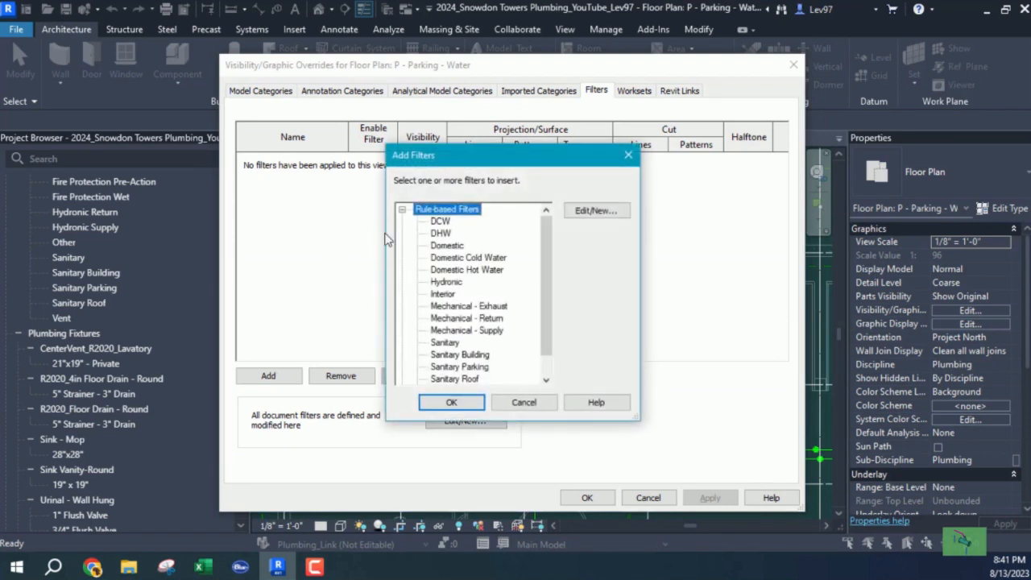
click(440, 222)
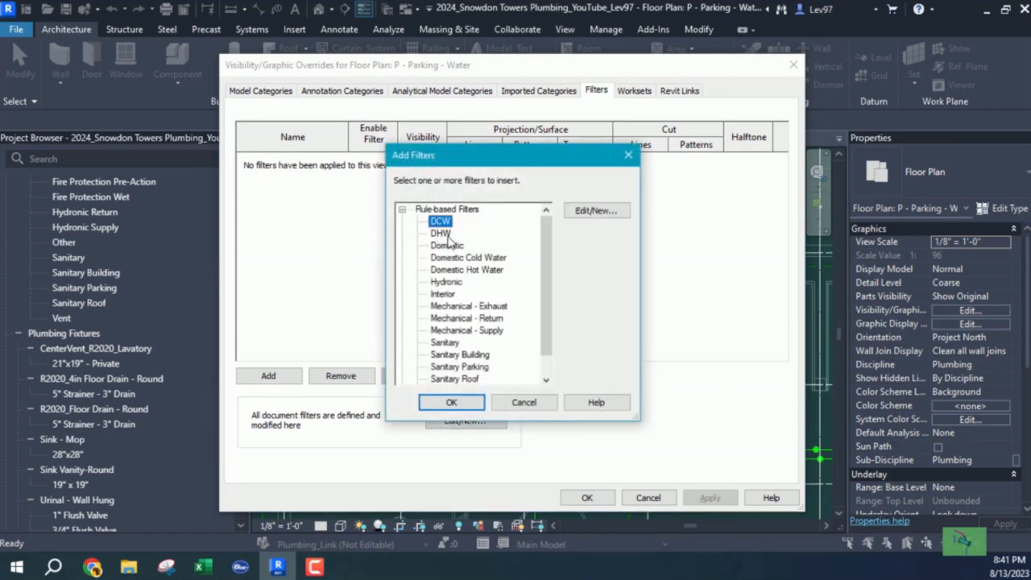
ctrl+click(440, 233)
scroll(485, 290, down, 2)
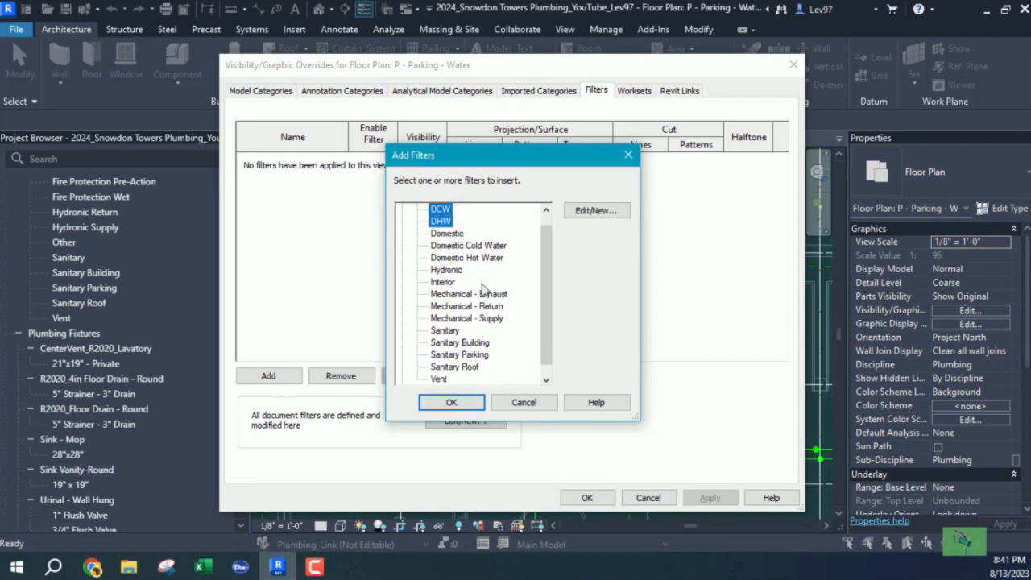
ctrl+click(444, 332)
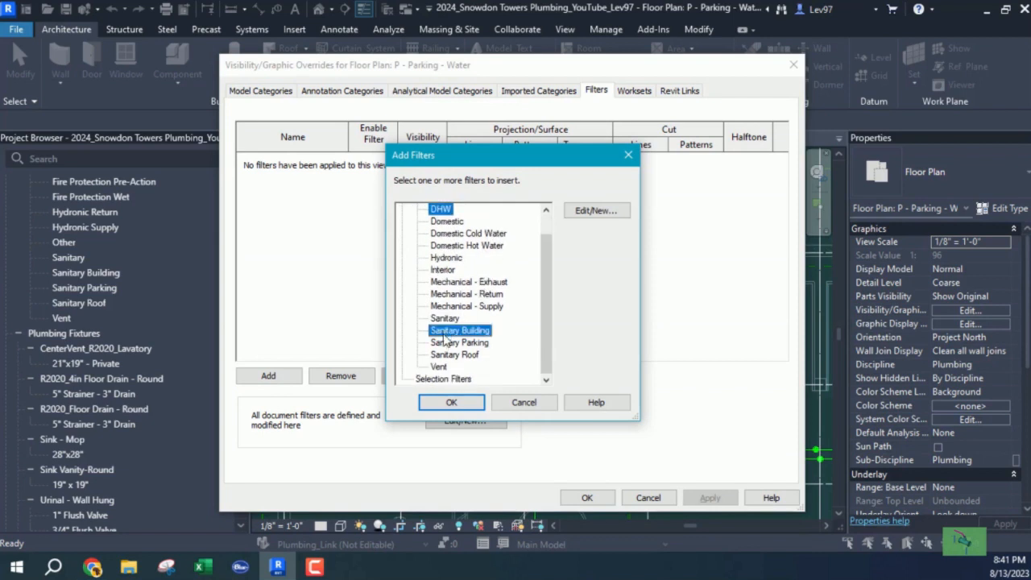
ctrl+click(447, 343)
ctrl+click(449, 356)
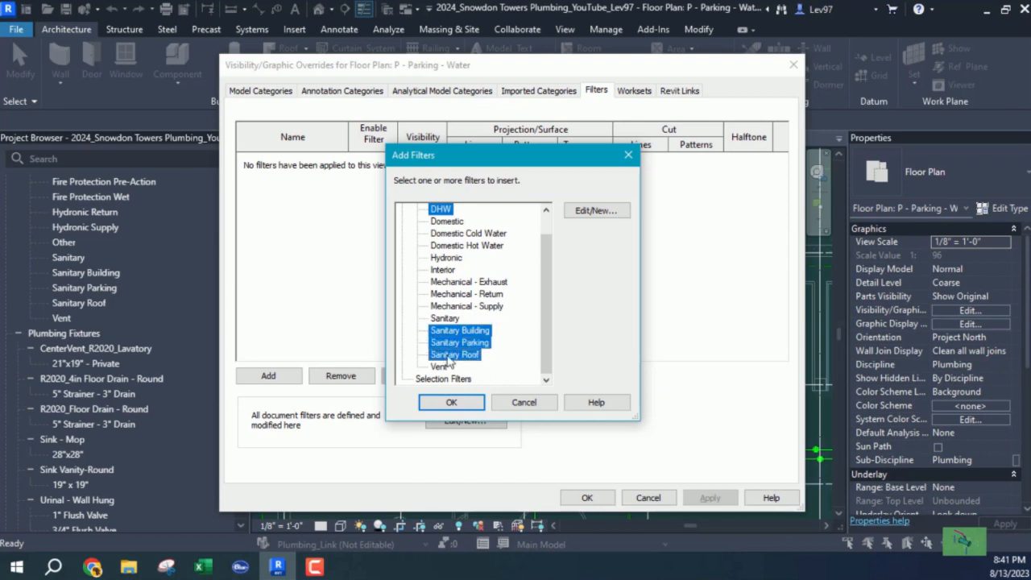
click(451, 402)
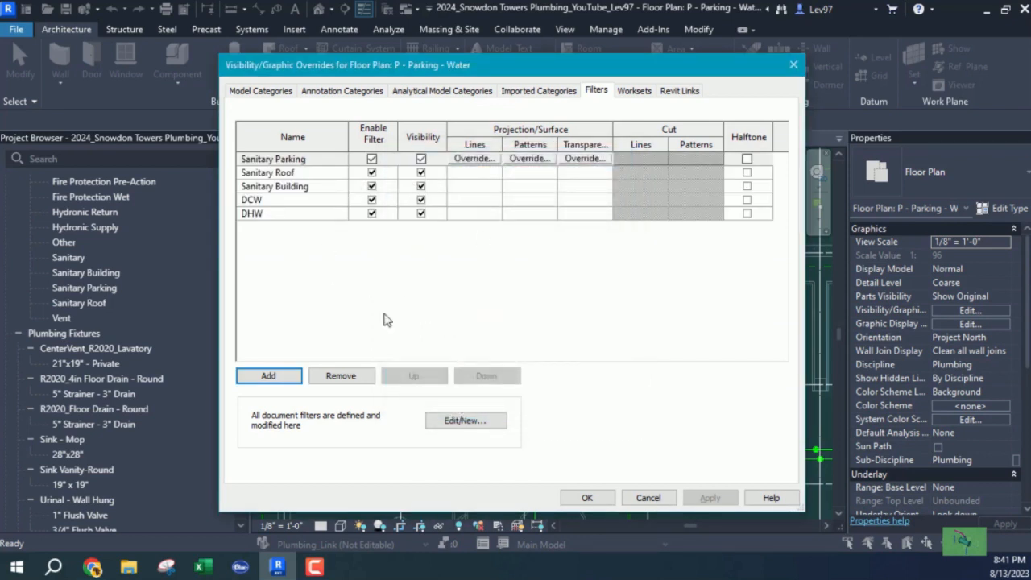
click(586, 497)
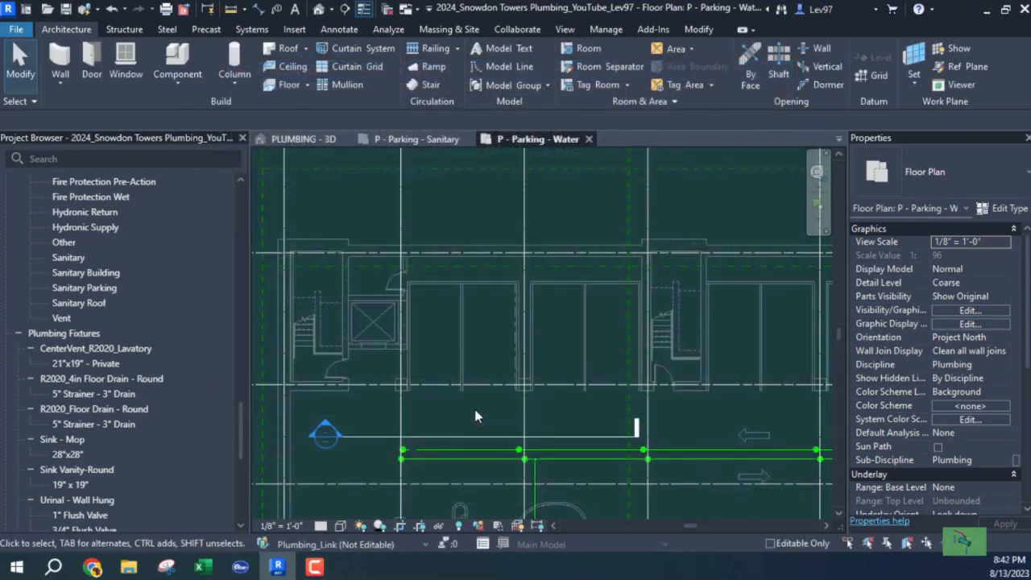
Compare the piping shown in the P - Parking - Sanitary and P - Parking - Water plans.
click(425, 140)
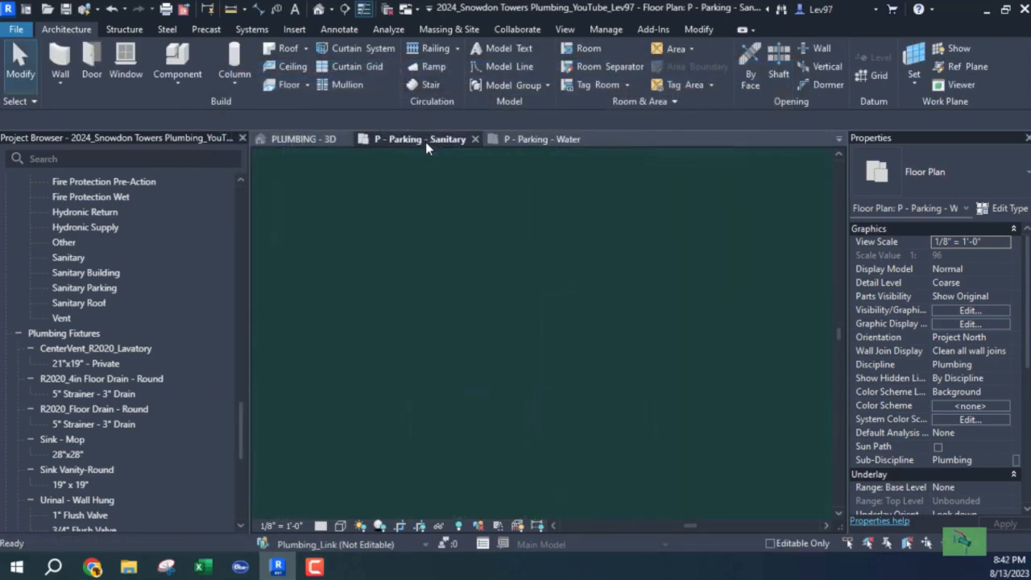
click(538, 139)
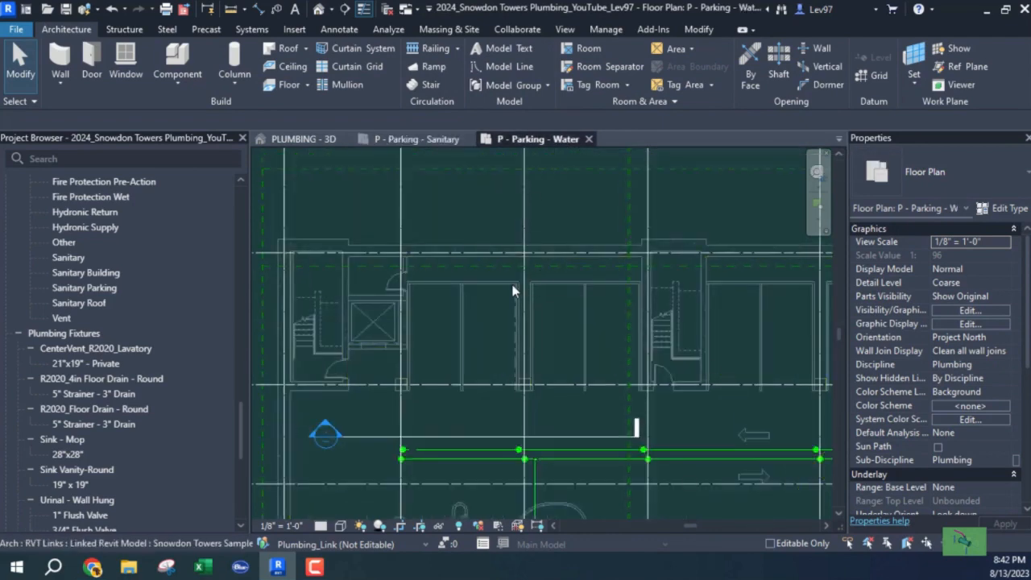
scroll(502, 321, down, 1)
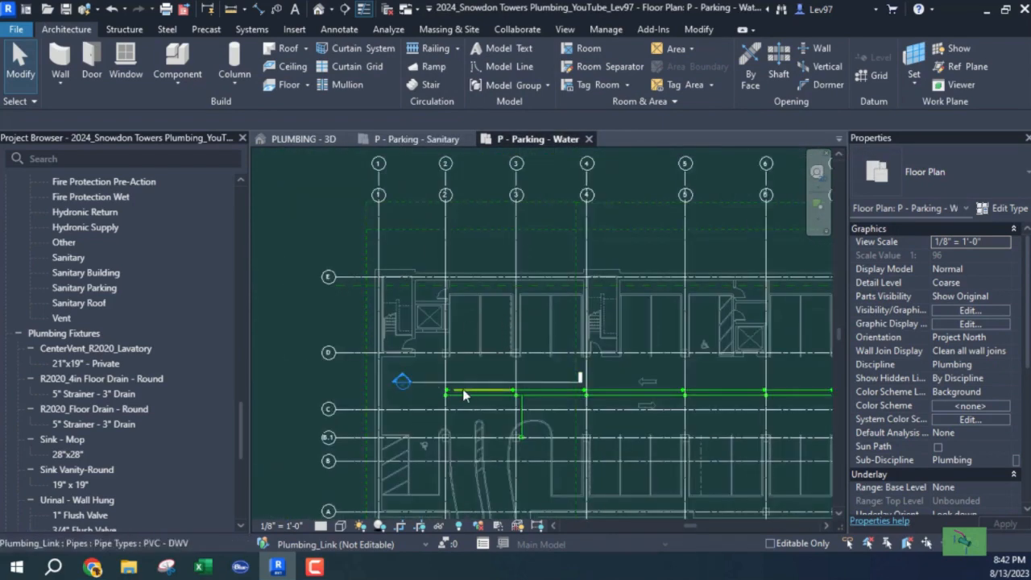
click(416, 142)
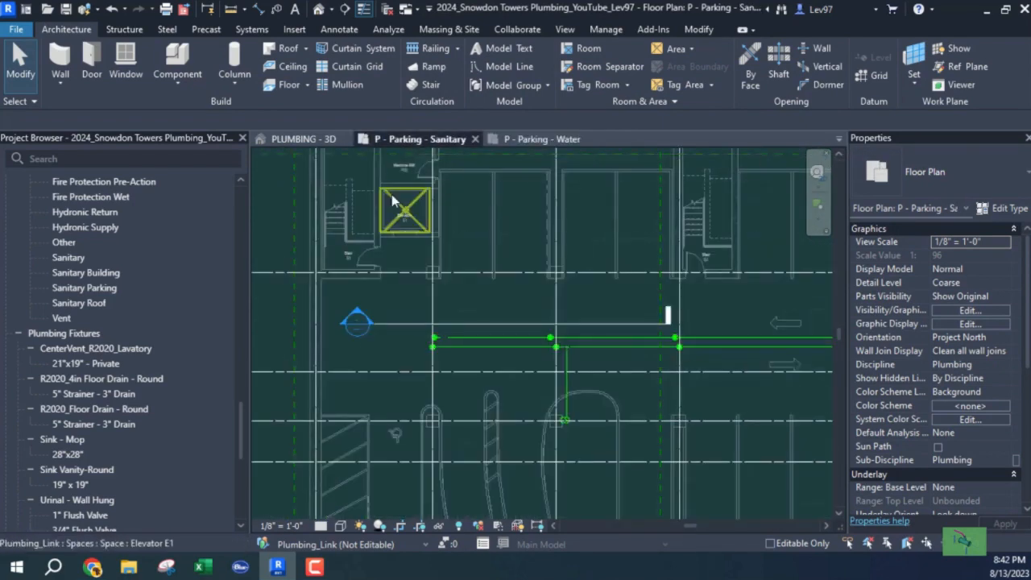
In the P - Parking - Water view, display the Snowdon Towers Sample Plumbing link by linked view Floor Plan: PLAN Parking Water.
click(529, 141)
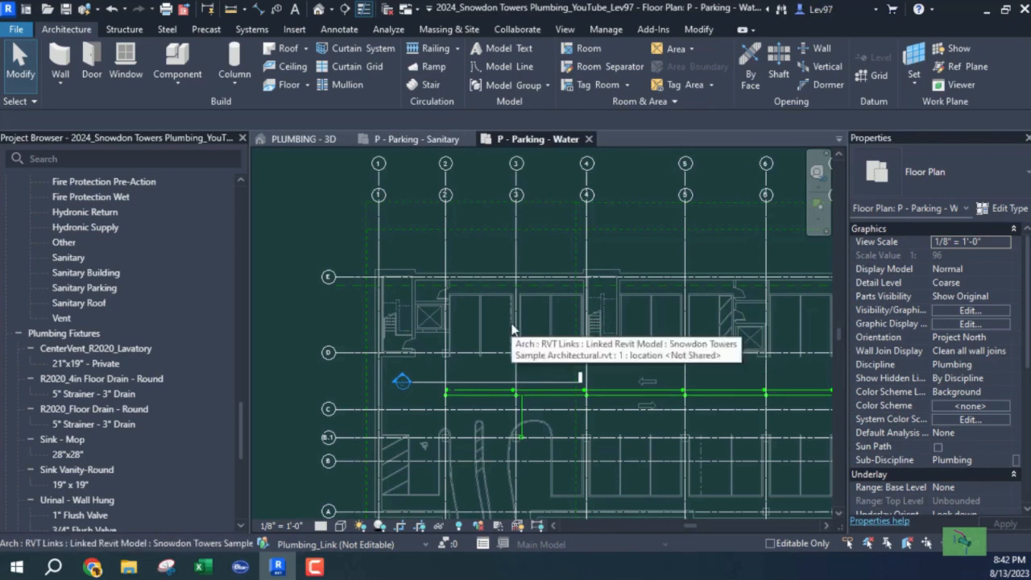
key(g)
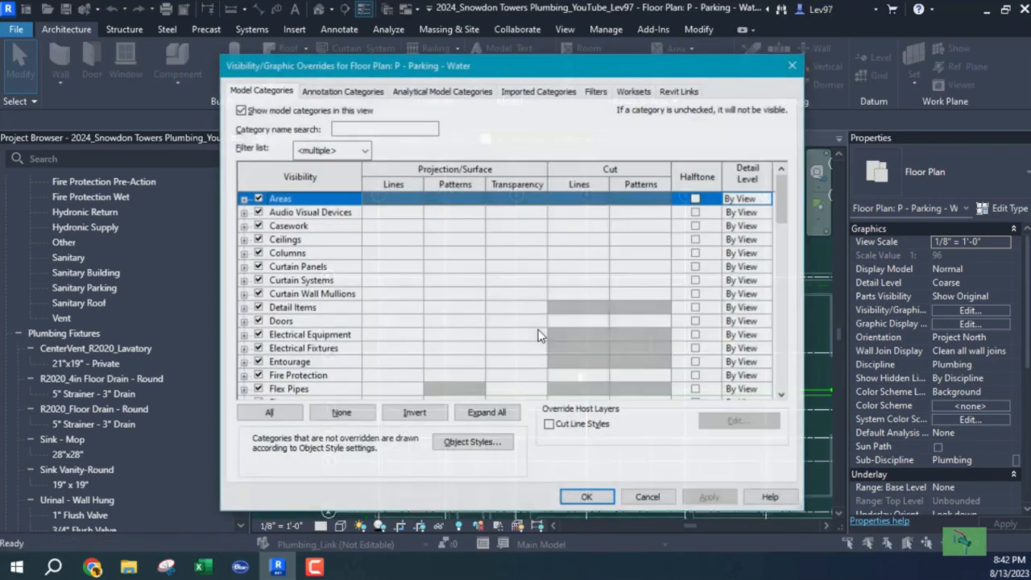
click(675, 91)
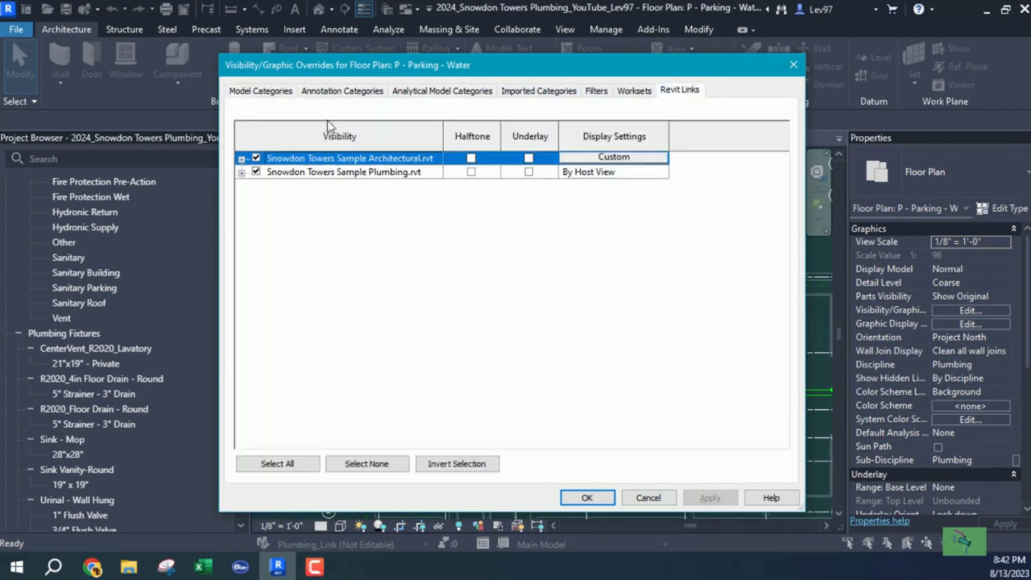
click(608, 173)
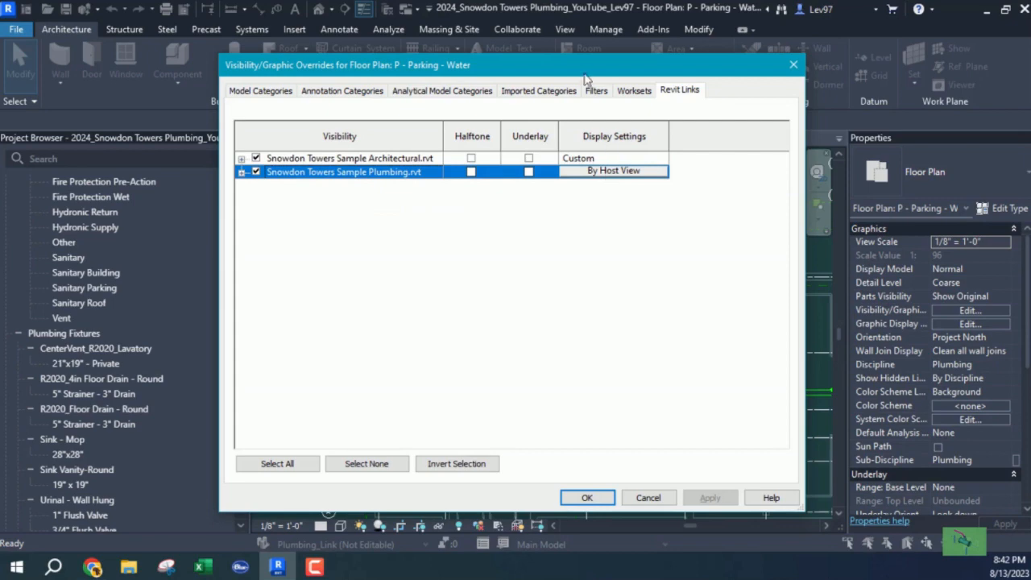
mouse_move(587, 78)
mouse_down()
mouse_move(456, 437)
mouse_move(566, 213)
mouse_move(548, 34)
mouse_move(588, 92)
mouse_up()
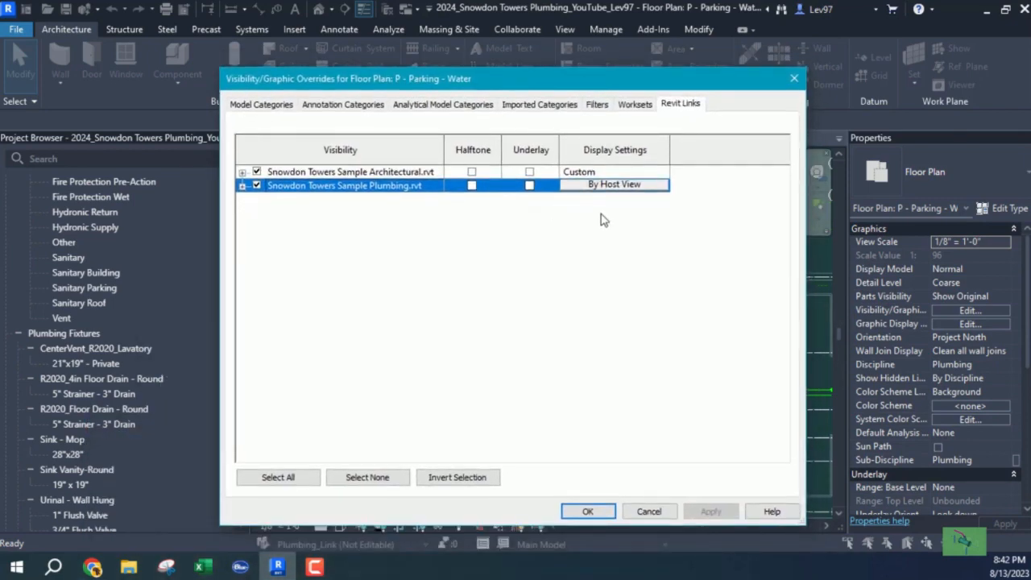
click(610, 189)
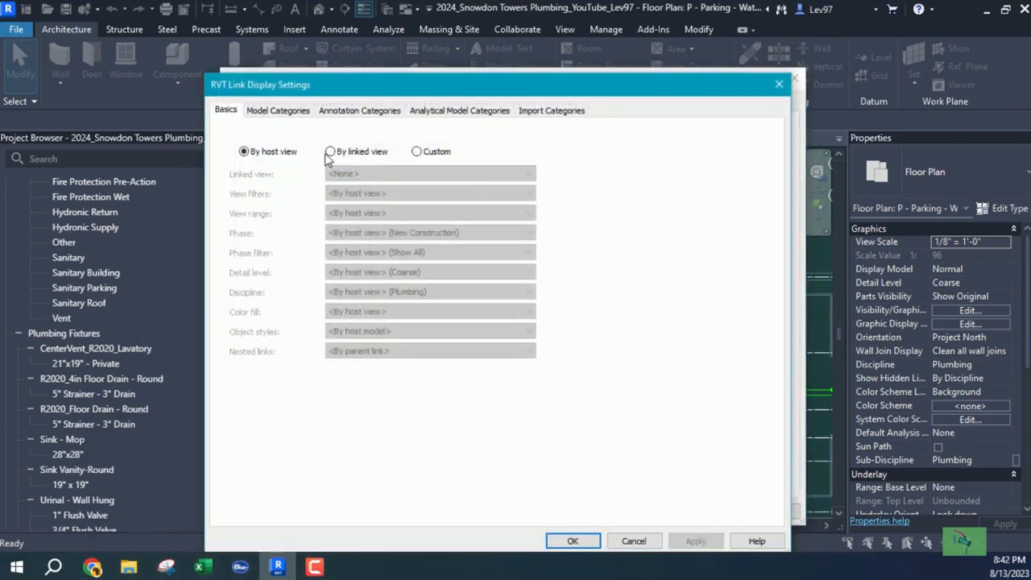
click(330, 153)
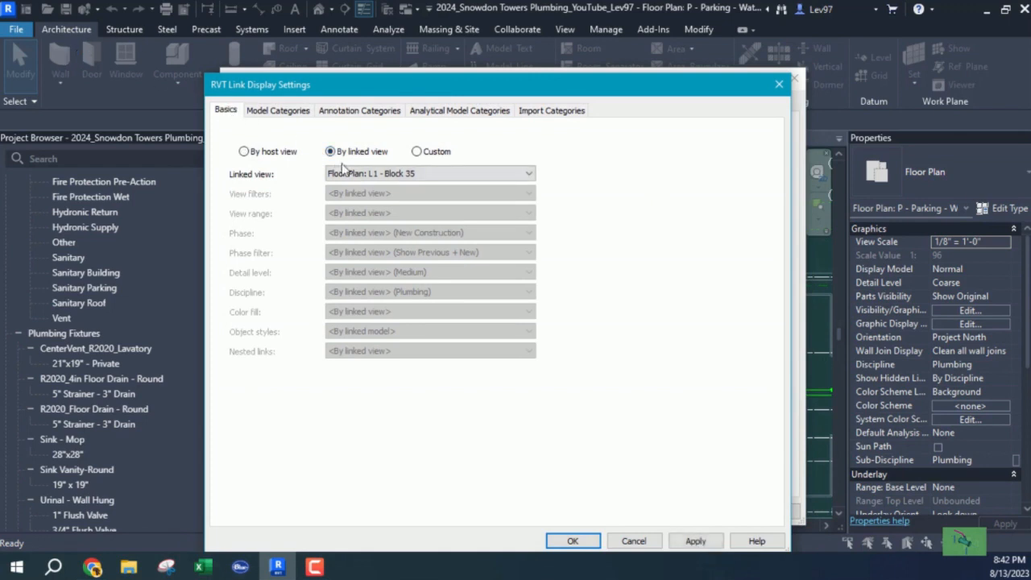
click(472, 175)
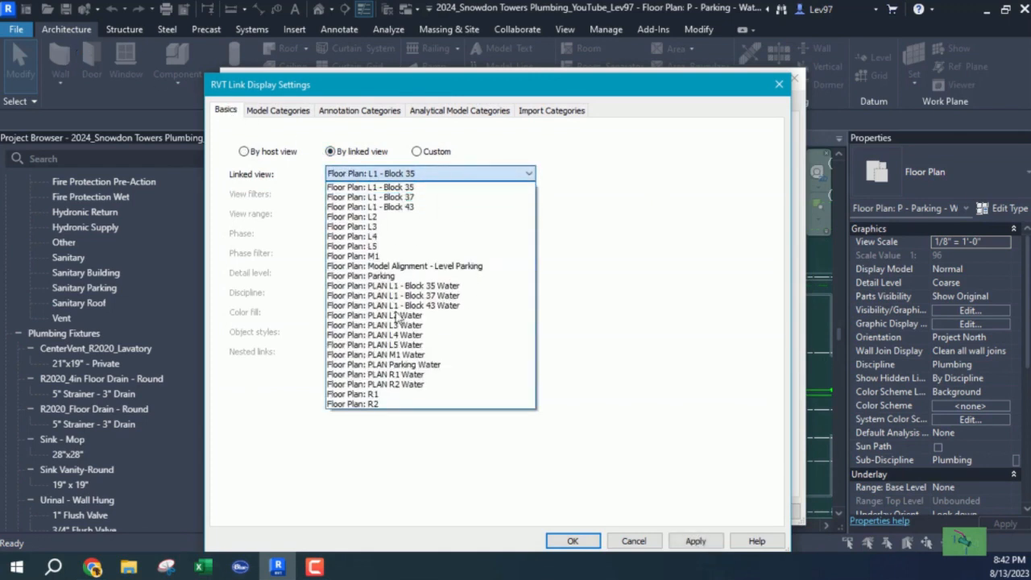
click(391, 365)
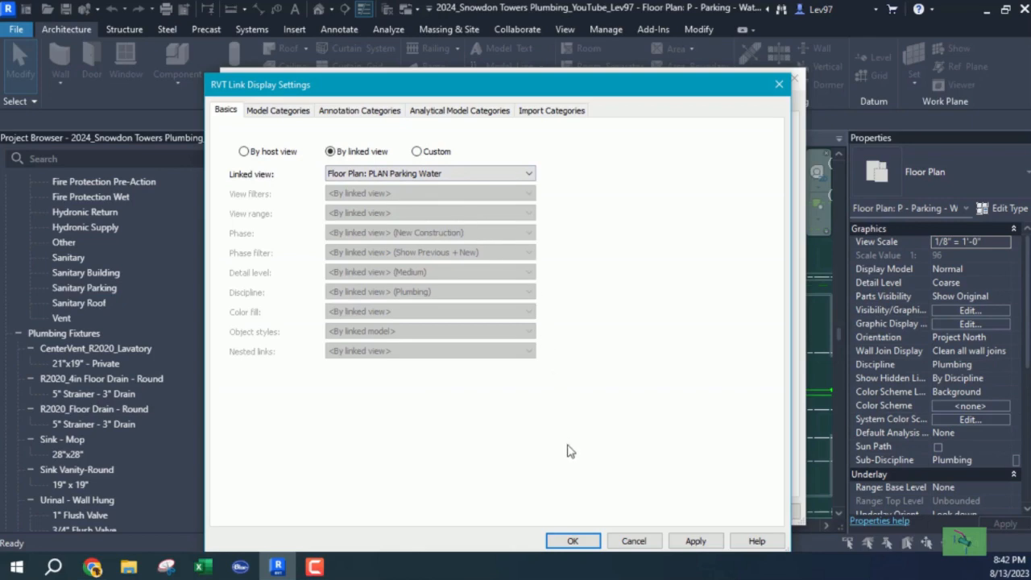
click(573, 540)
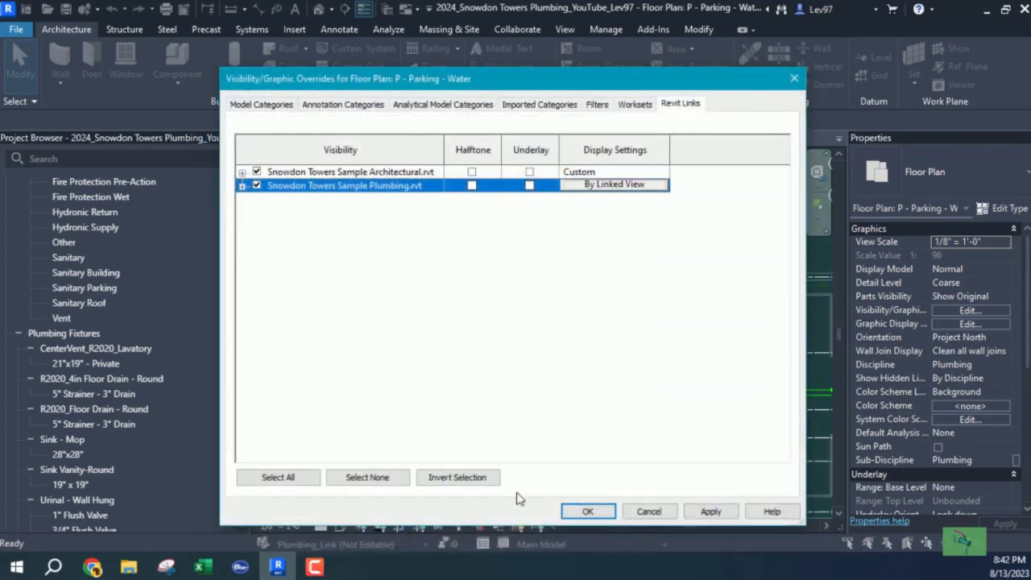
click(593, 512)
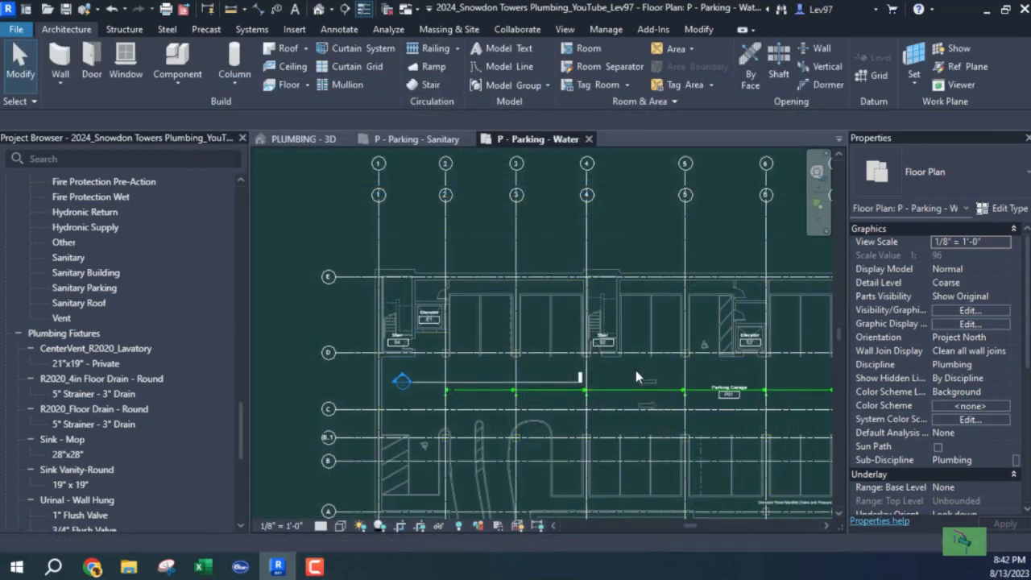
Switch the plumbing link's display in the water plan to Custom with its view range by host view, and accept the overrides.
key(v)
key(g)
click(680, 105)
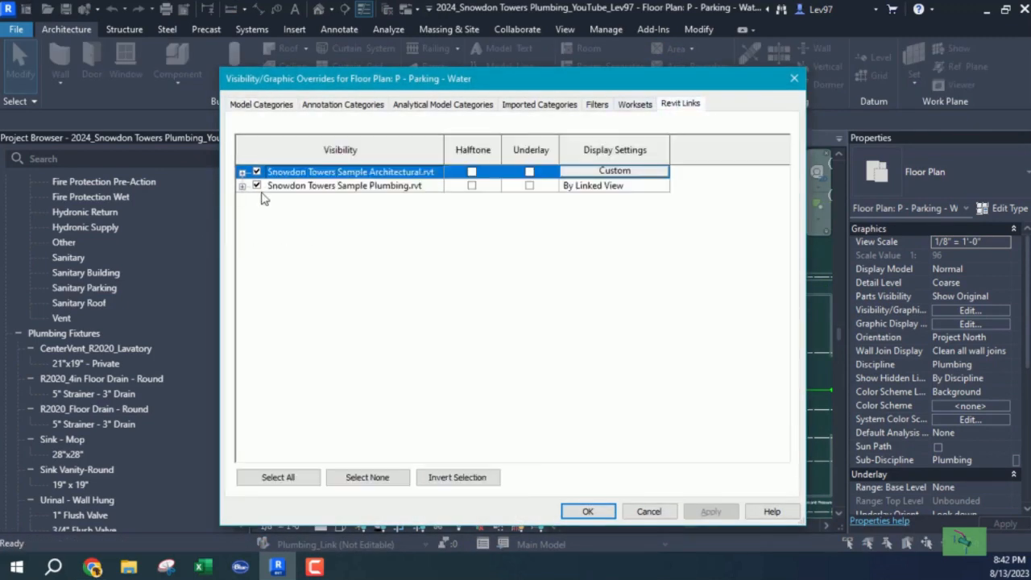
click(602, 187)
click(603, 186)
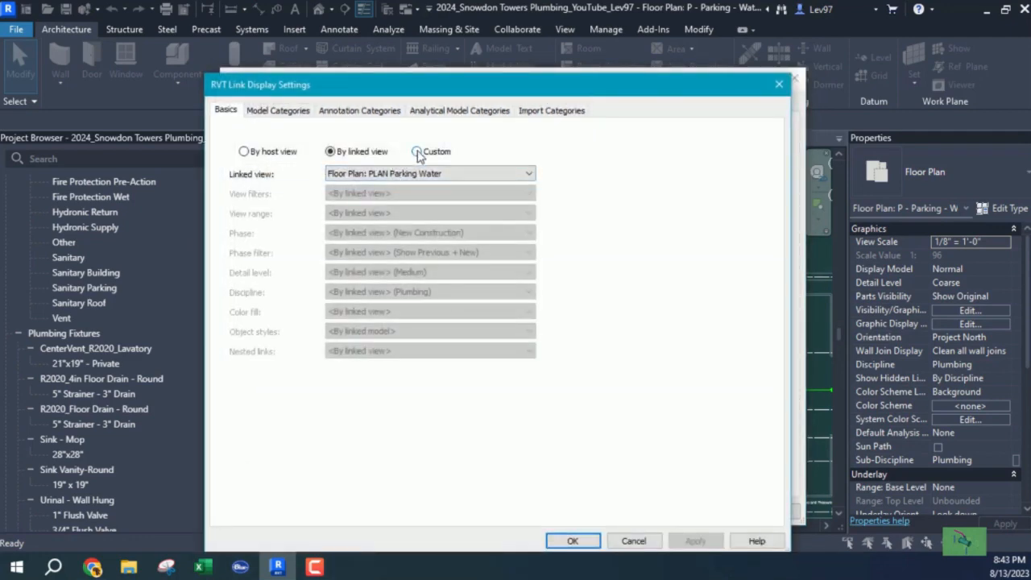
click(417, 152)
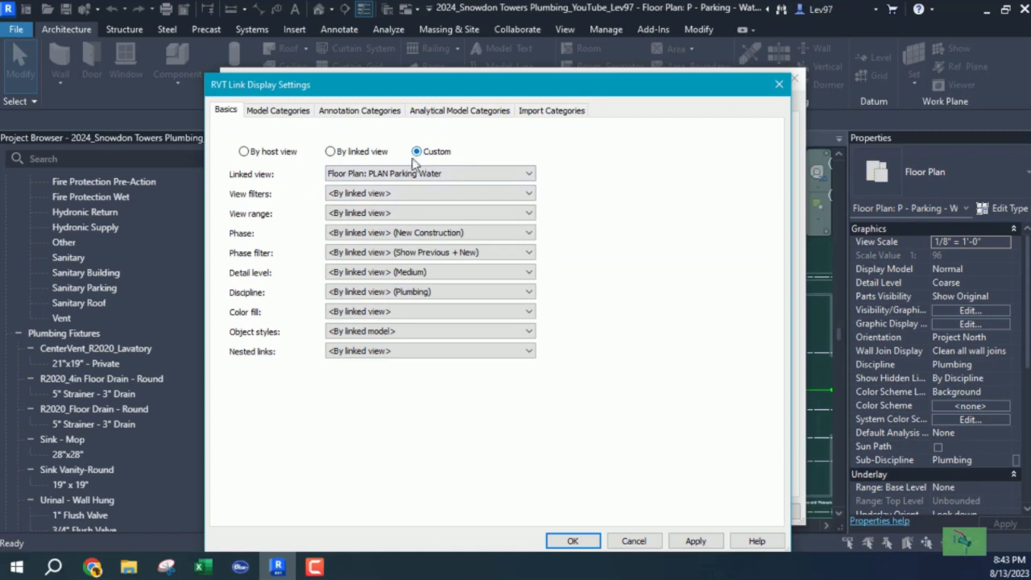
click(404, 213)
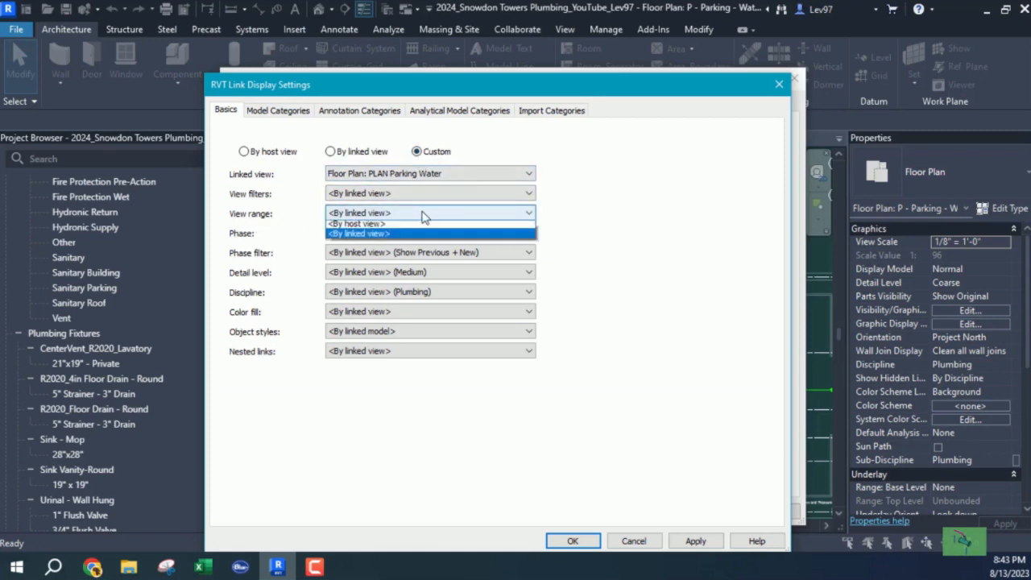
click(367, 225)
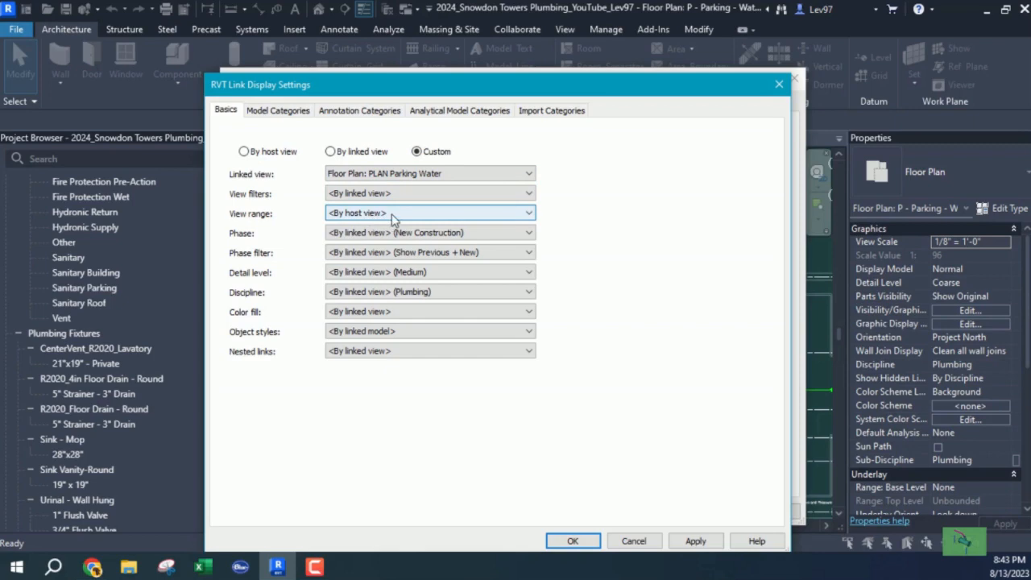
click(585, 545)
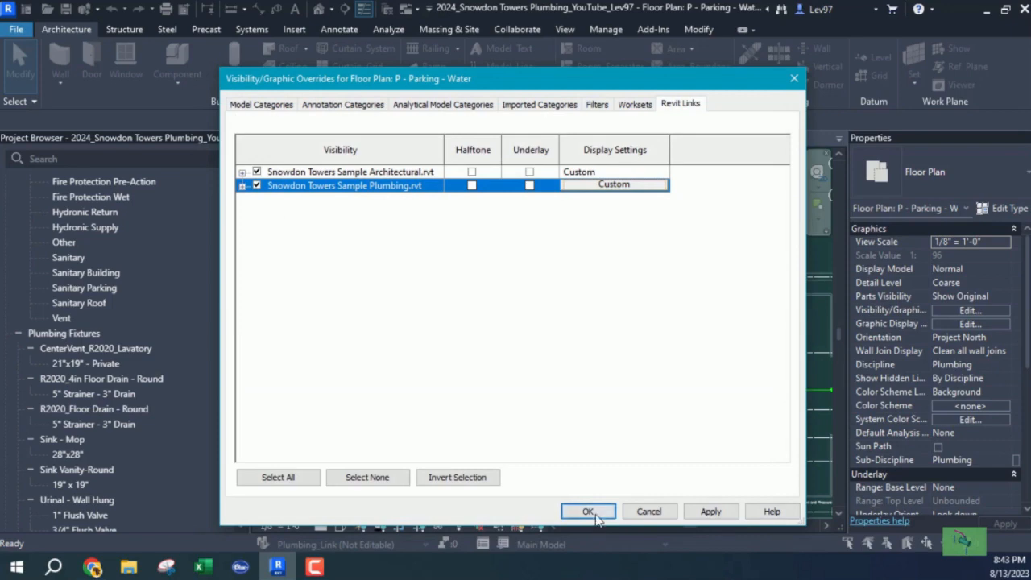
click(588, 511)
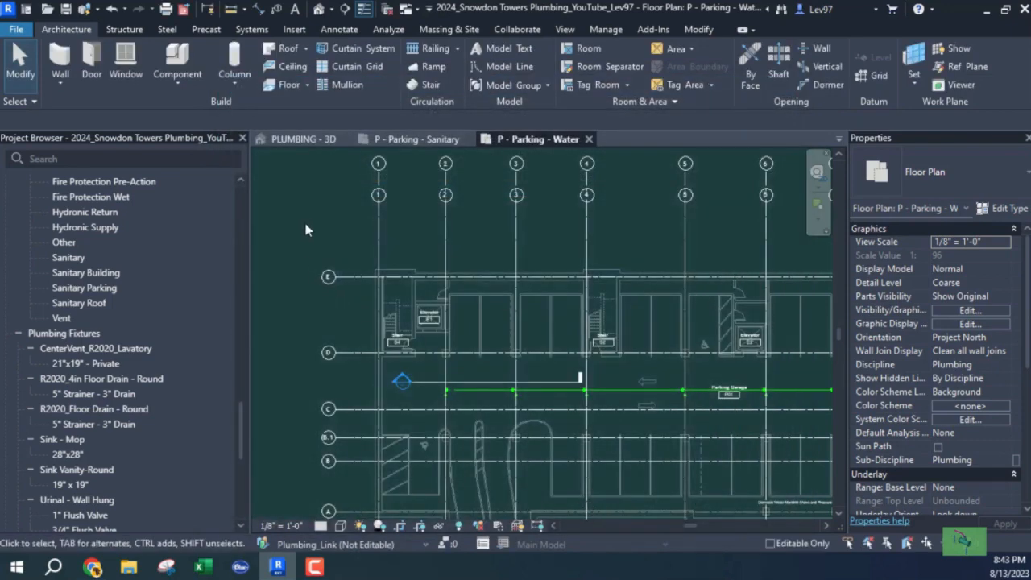
In the P - Parking - Sanitary view, set the Snowdon Towers Sample Plumbing link to display by linked view Floor Plan: Parking.
click(417, 140)
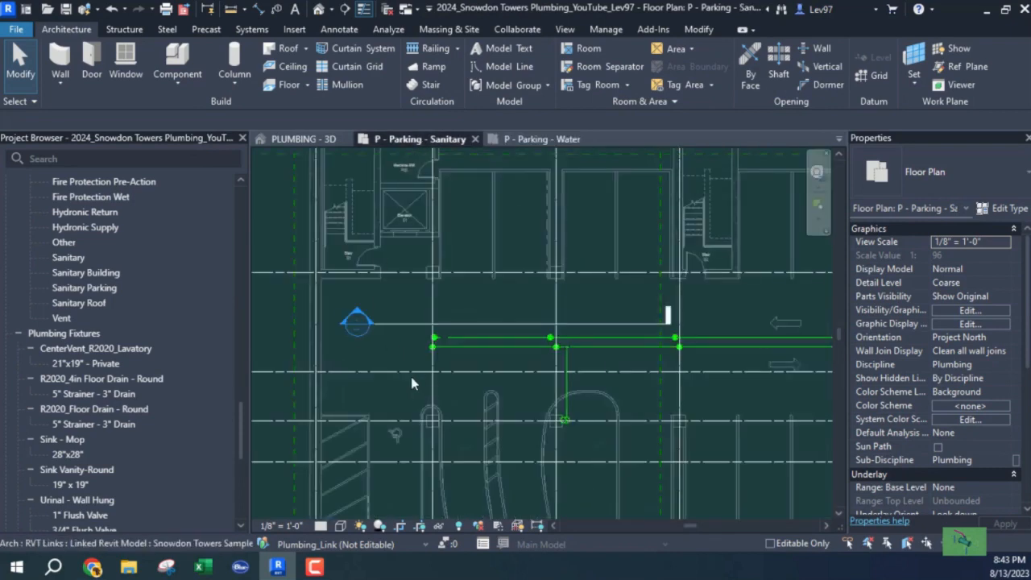
key(v)
key(g)
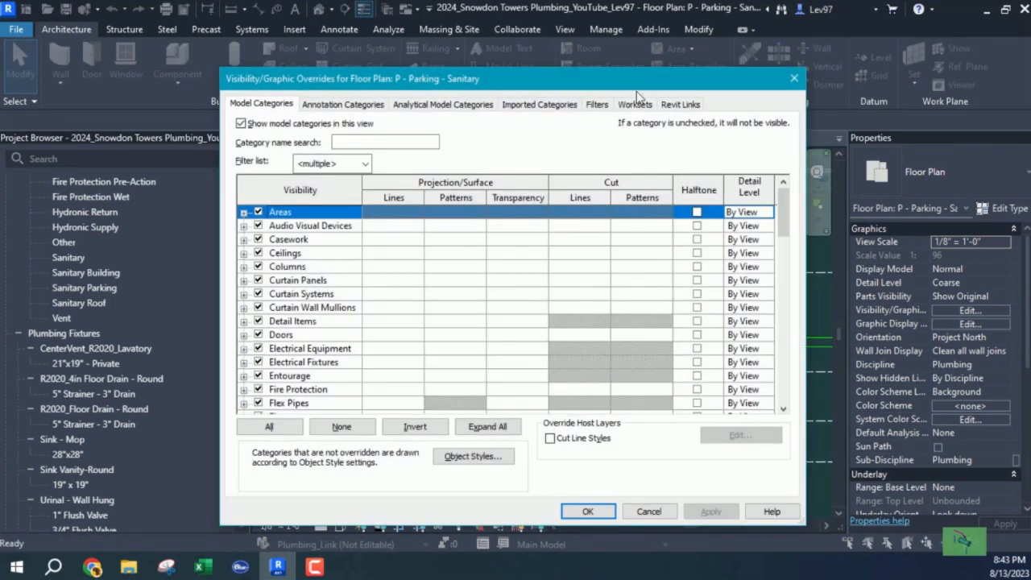
click(681, 106)
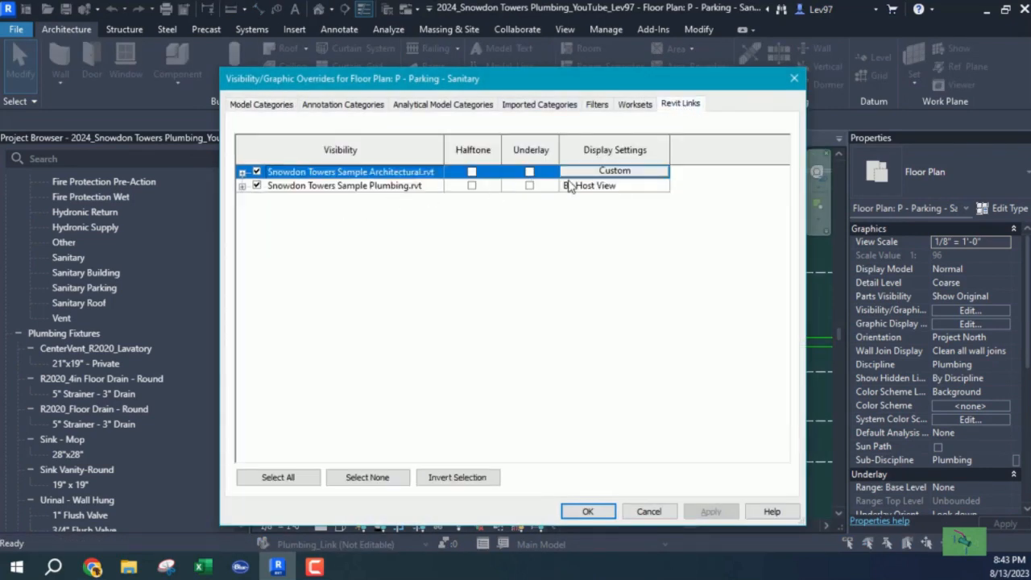
click(619, 187)
click(621, 186)
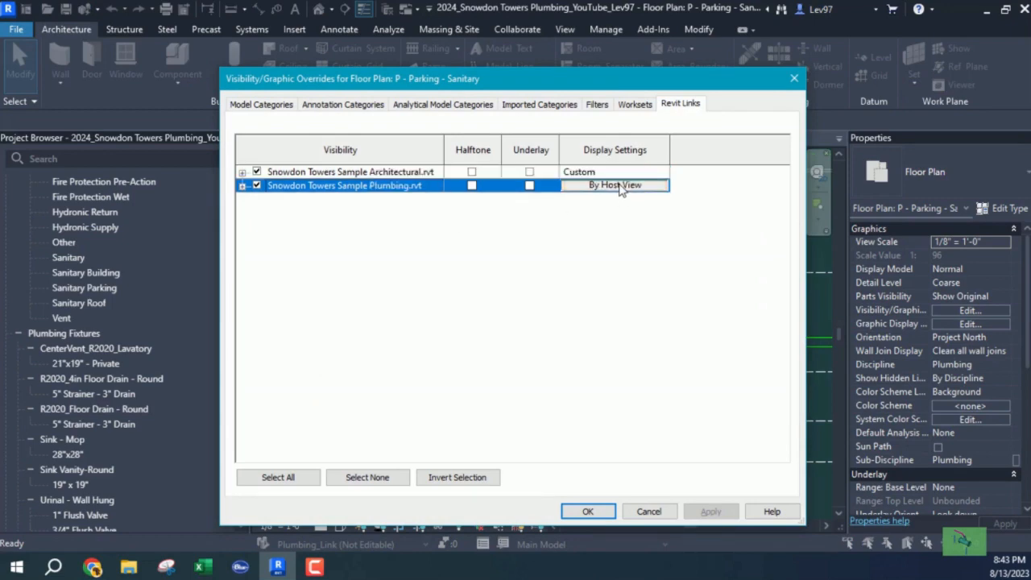
click(330, 152)
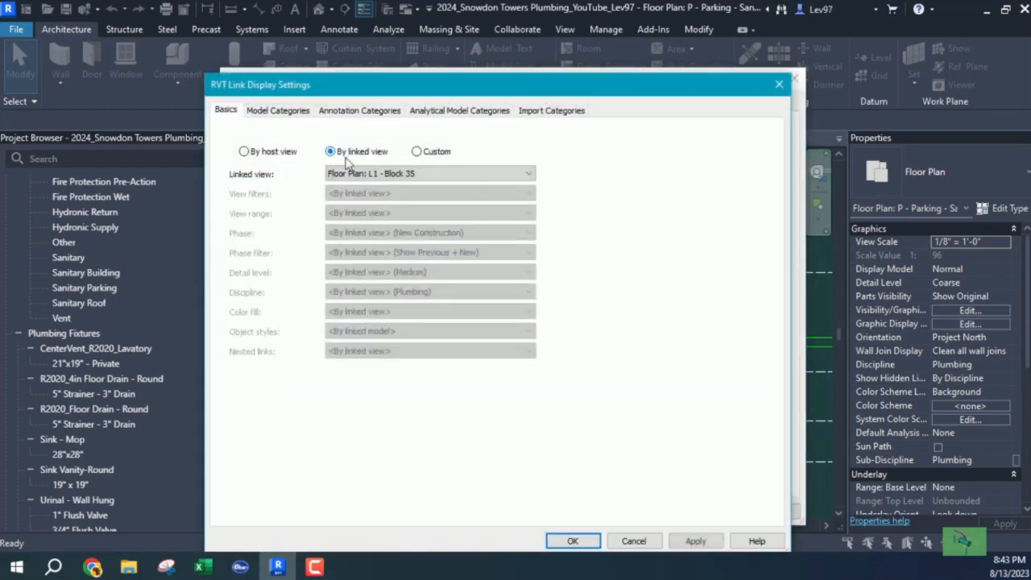
click(372, 173)
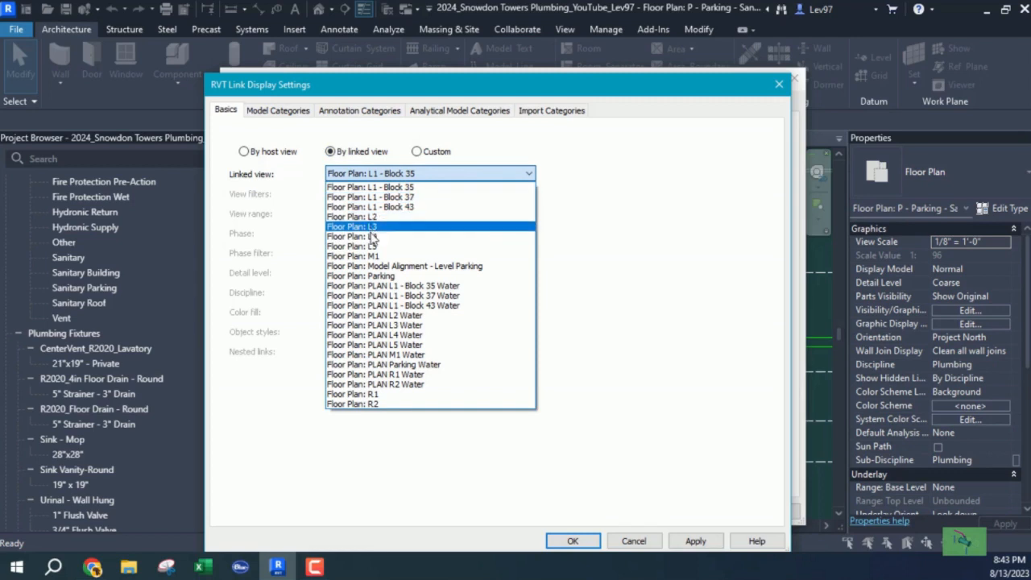
click(381, 276)
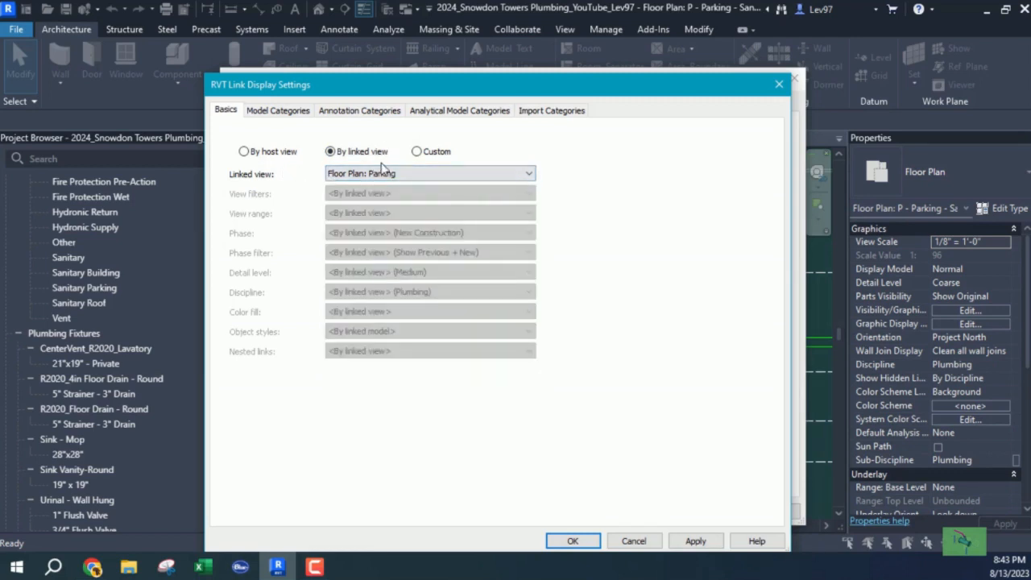
Make the plumbing link's display in the sanitary plan Custom with its view range by host view, and accept the overrides.
click(417, 153)
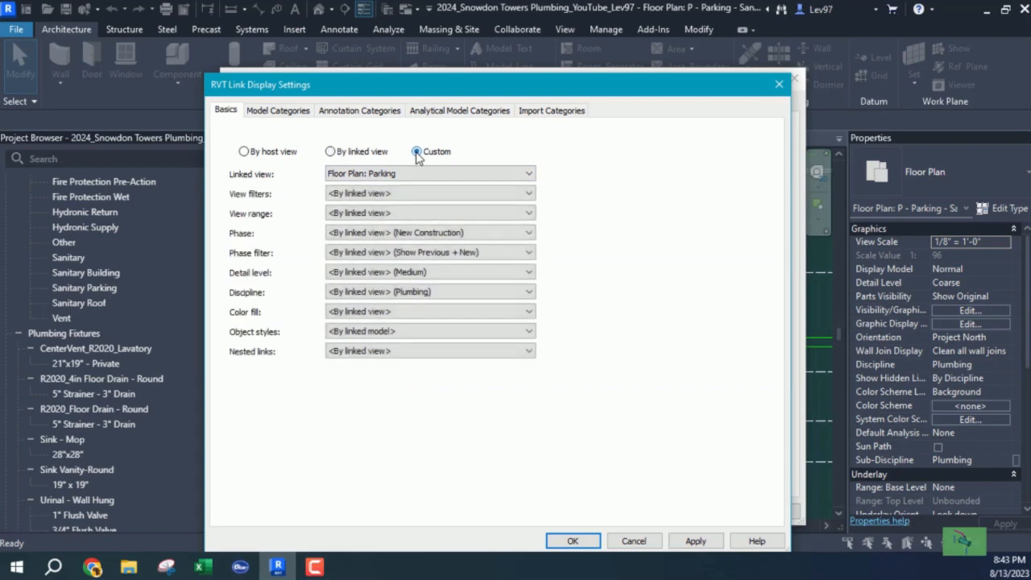
click(419, 214)
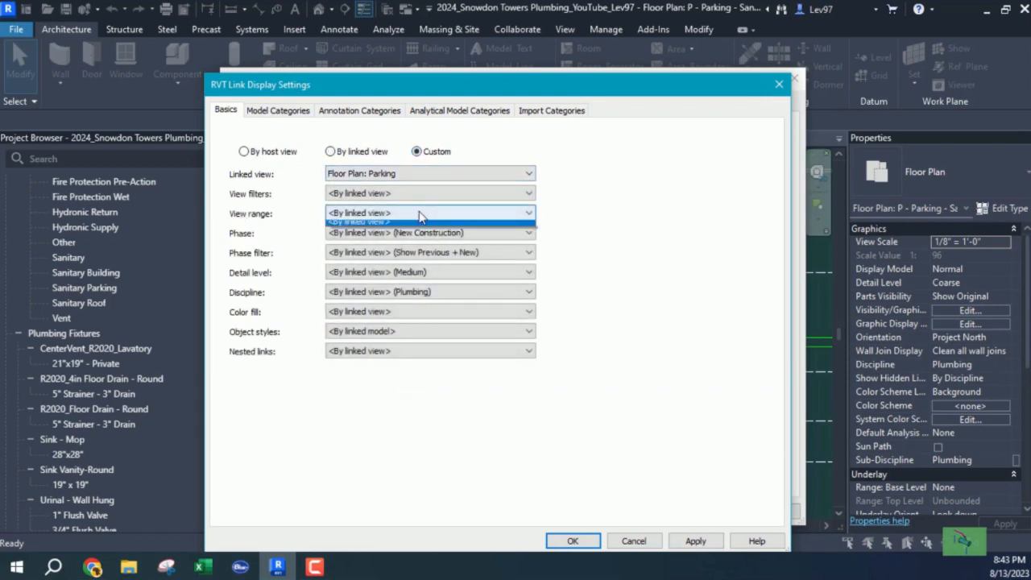
click(353, 228)
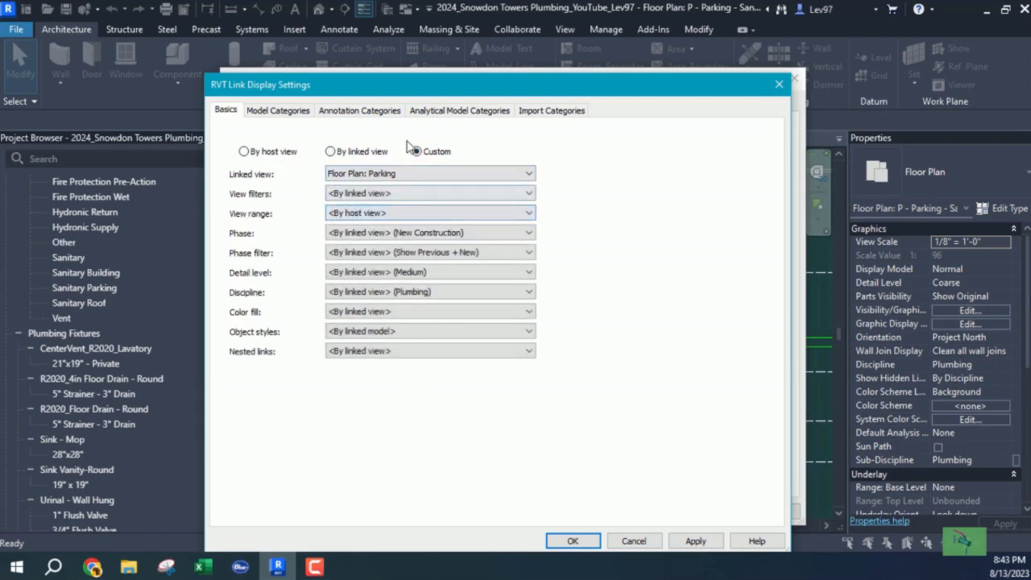
click(343, 173)
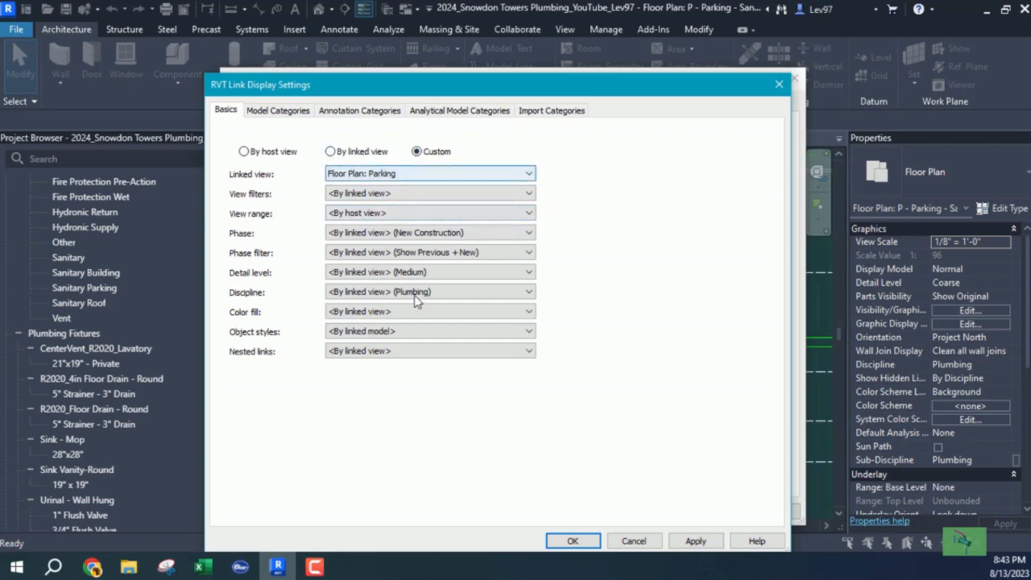
click(572, 541)
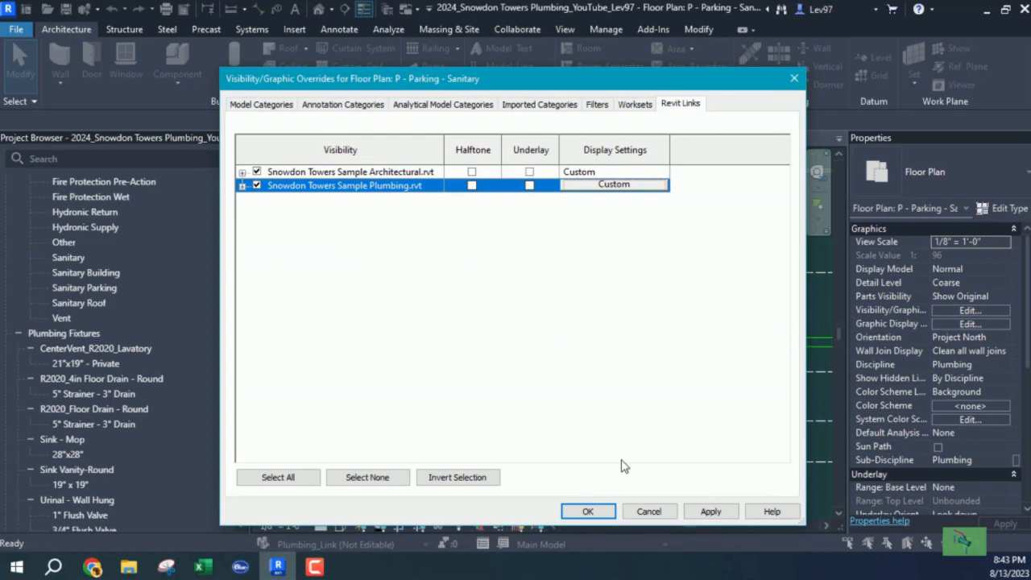
click(596, 513)
scroll(525, 347, down, 5)
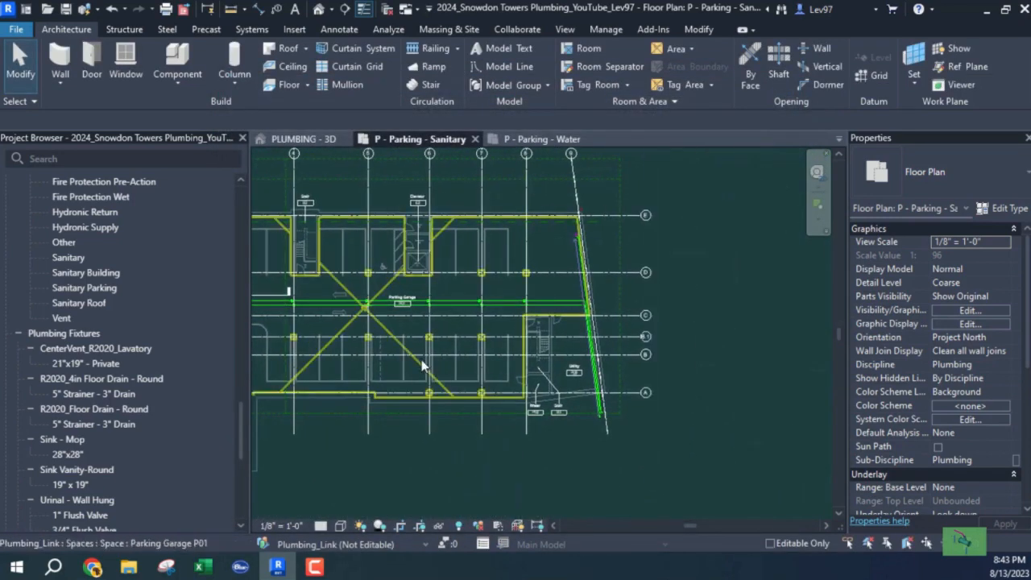
In the P - Parking - Sanitary view, set the view range's view depth offset to -10' and accept it.
middle_drag(381, 361, 499, 351)
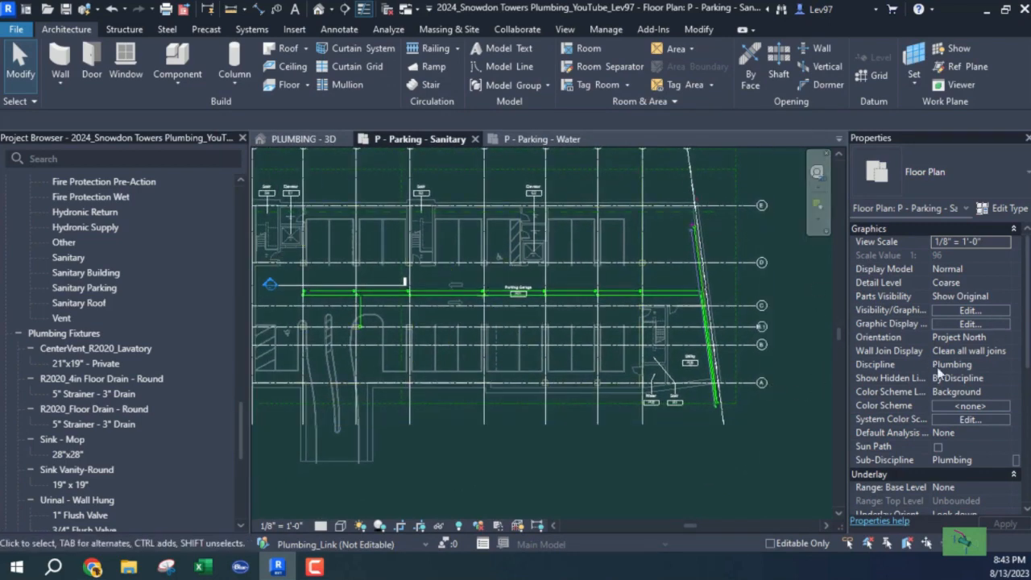
scroll(936, 410, down, 6)
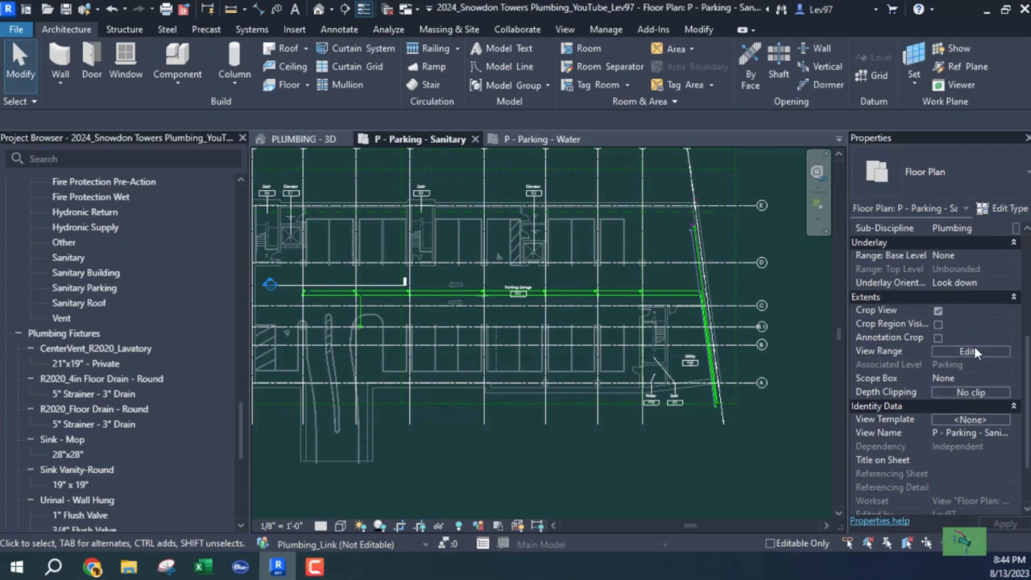
click(970, 351)
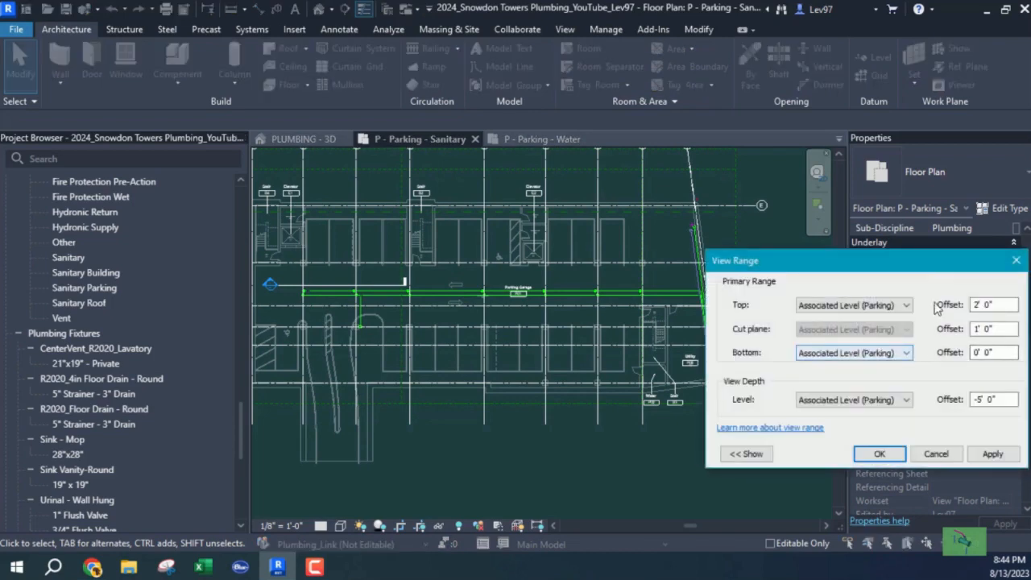
drag(921, 261, 642, 137)
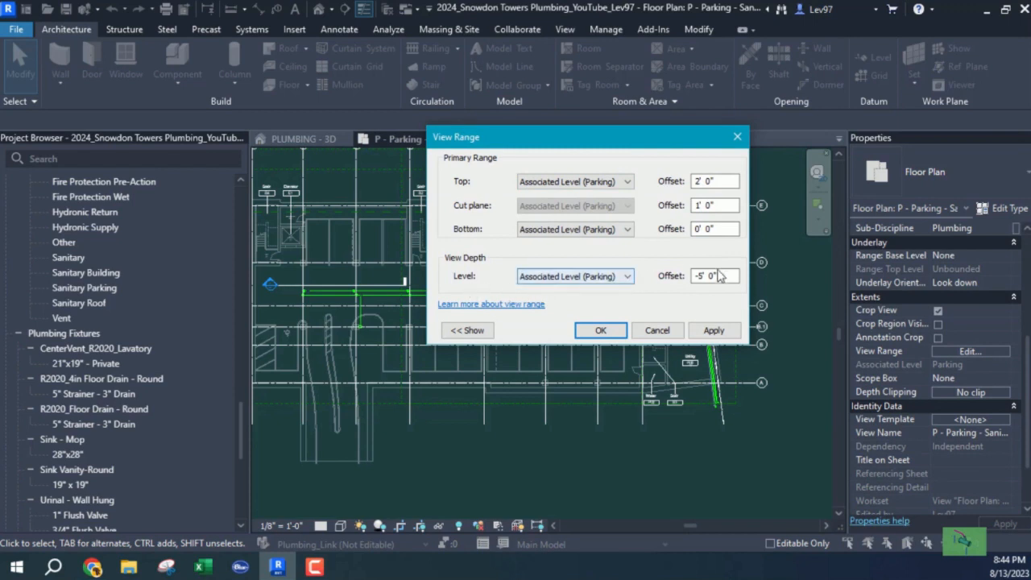
drag(724, 275, 645, 279)
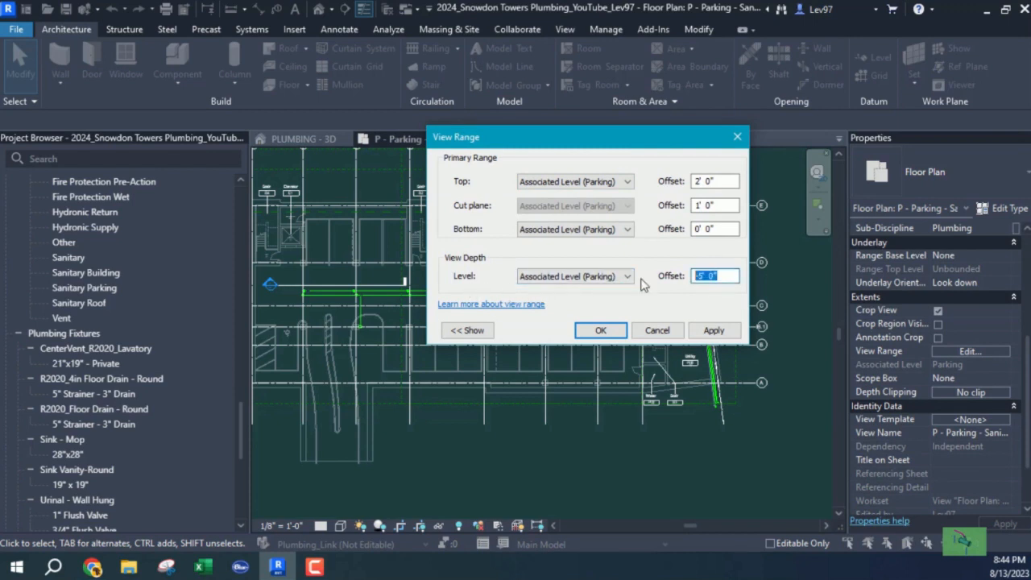
text(-10)
click(601, 330)
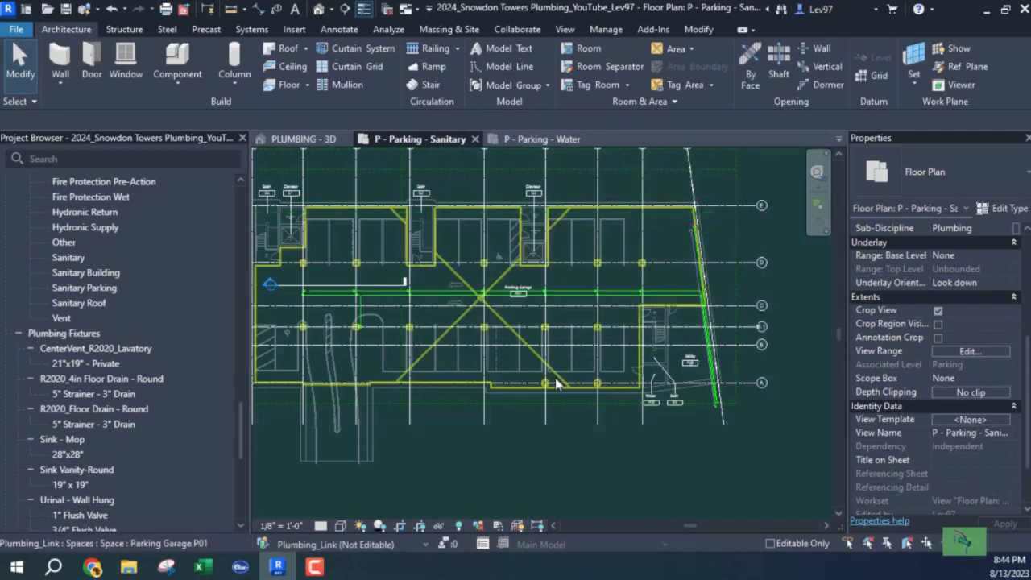
Turn off the visibility of the Snowdon Towers Sample Plumbing link in the sanitary parking plan.
middle_drag(489, 361, 557, 370)
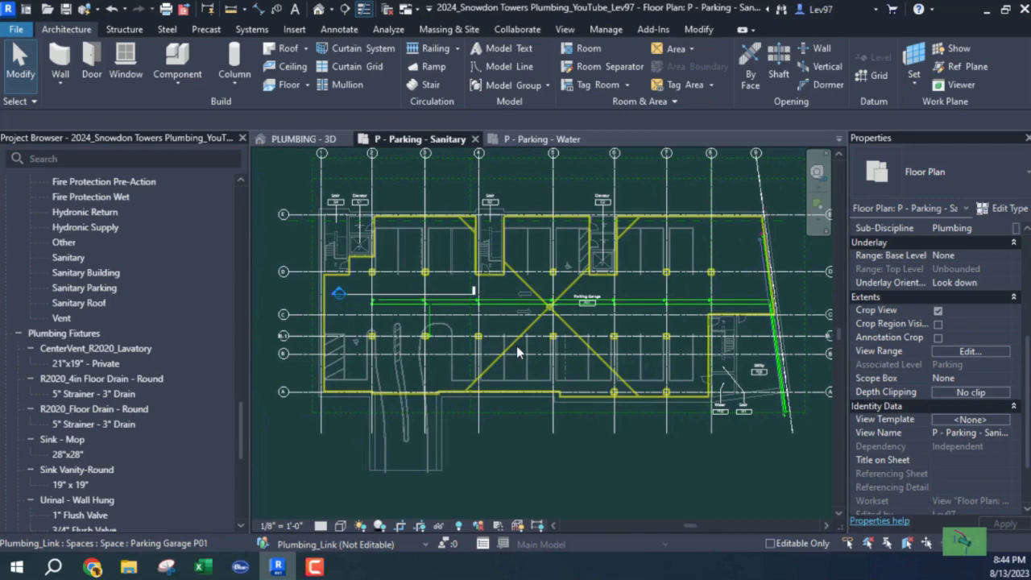
scroll(463, 321, up, 3)
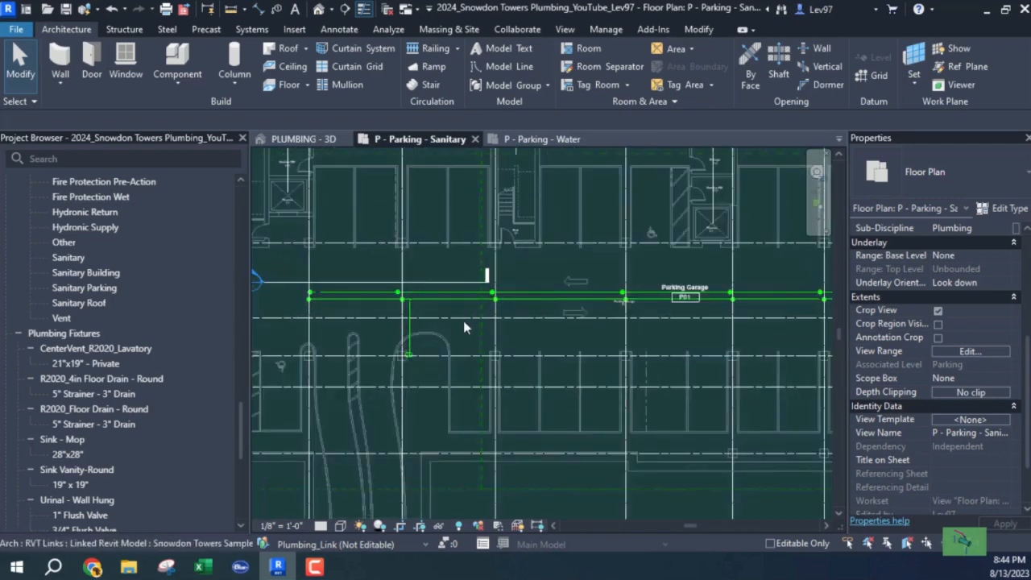
scroll(462, 325, down, 1)
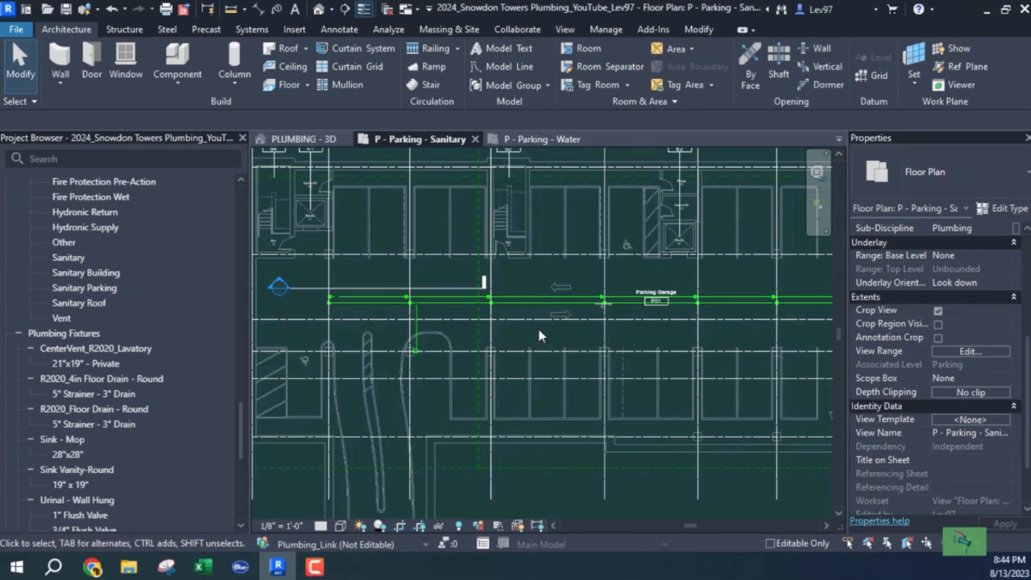
key(v)
key(g)
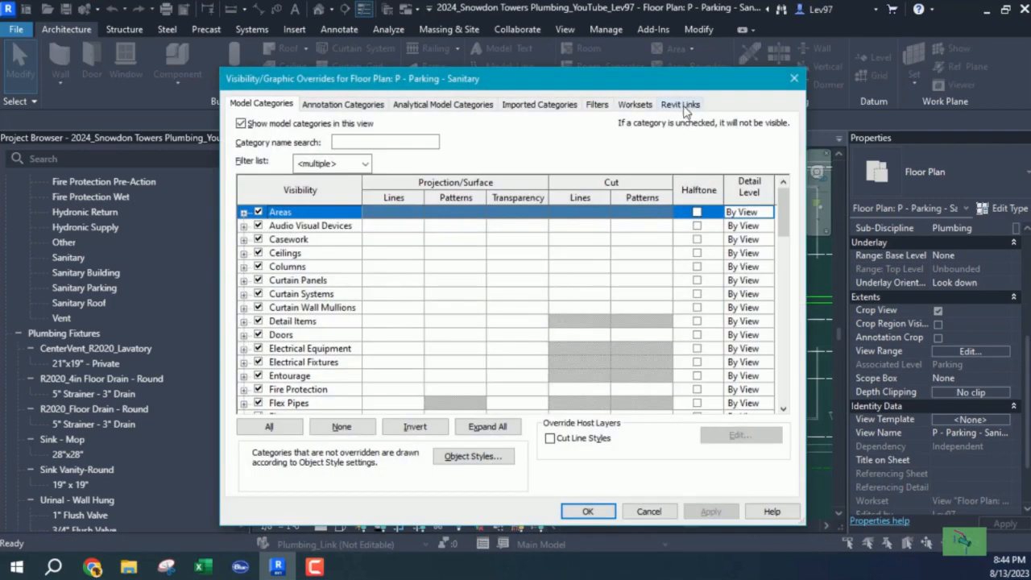
click(680, 105)
click(256, 186)
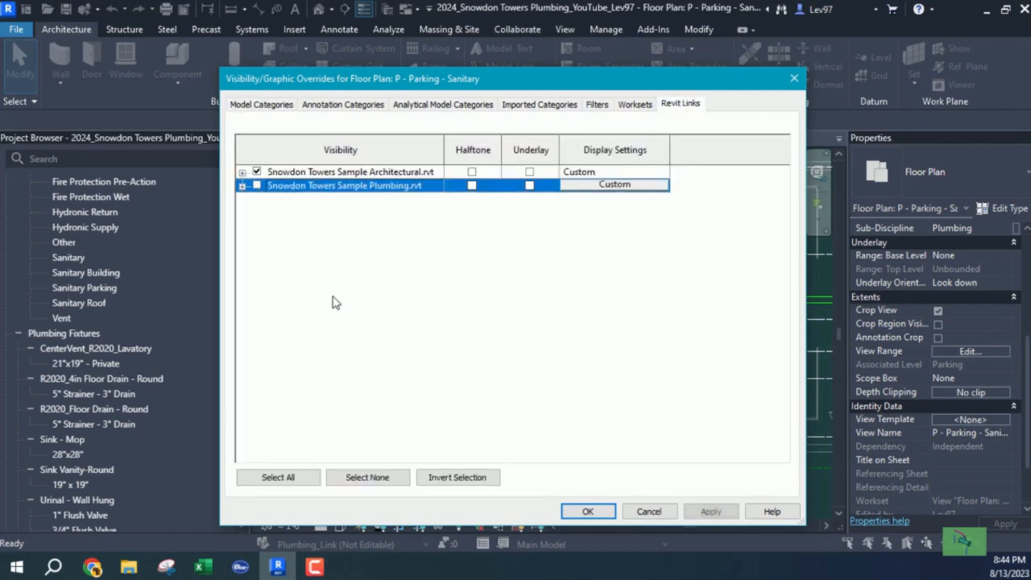
click(589, 511)
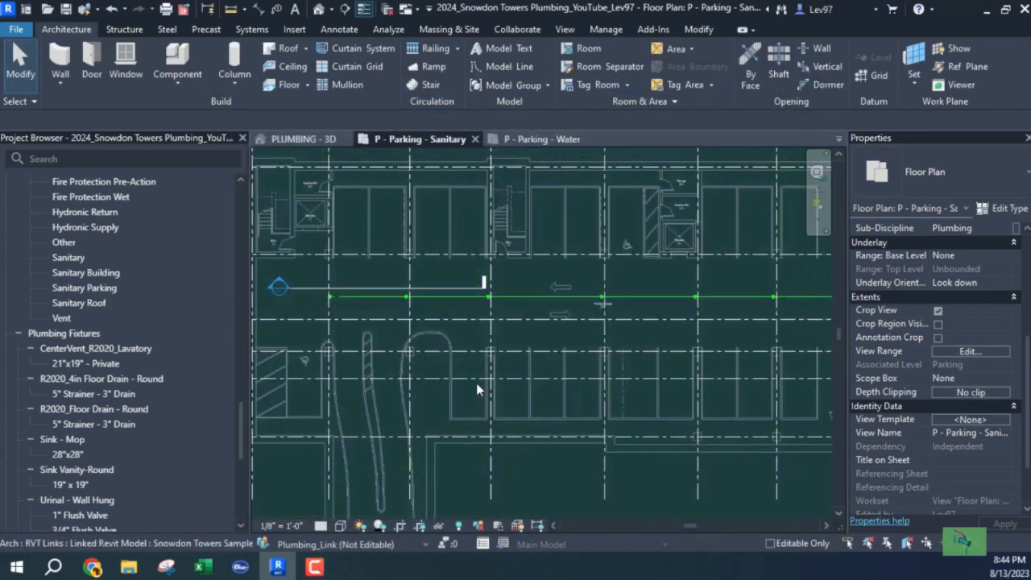
Add the DCW, DHW, Sanitary Building, Sanitary Parking and Sanitary Roof filters to the P - Parking - Sanitary view.
scroll(451, 387, up, 3)
middle_drag(428, 392, 348, 395)
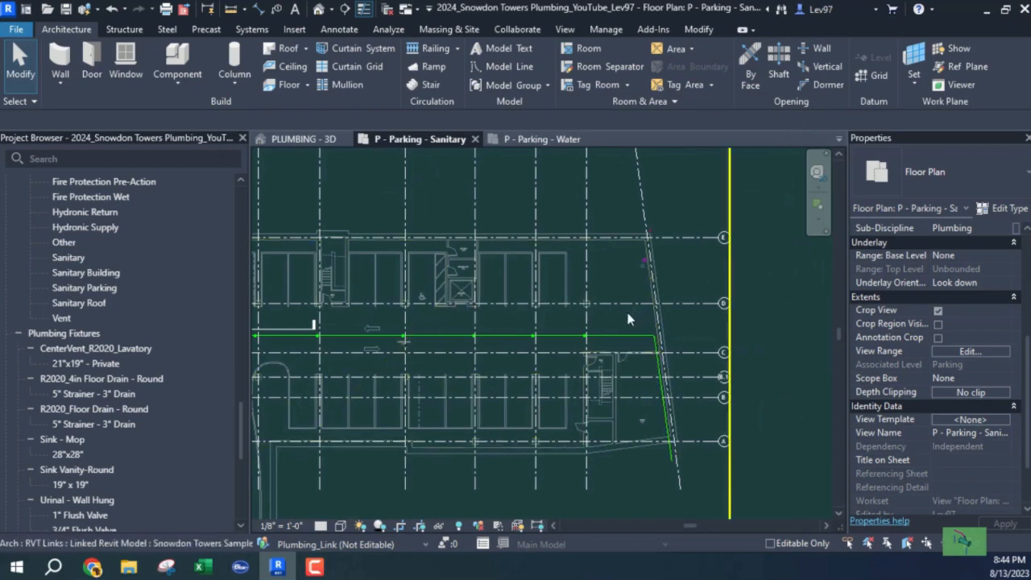
middle_drag(474, 346, 544, 318)
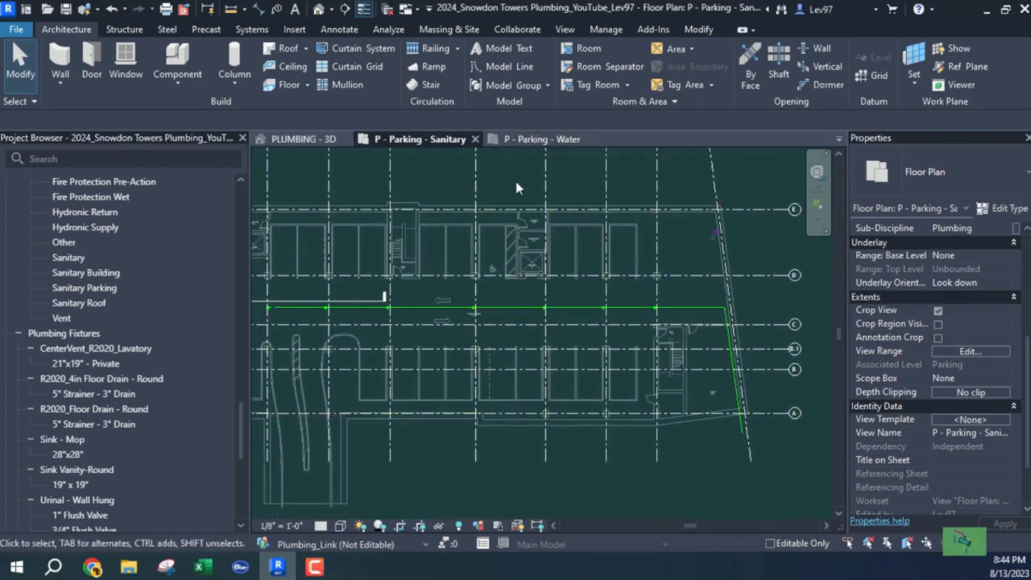
key(v)
key(g)
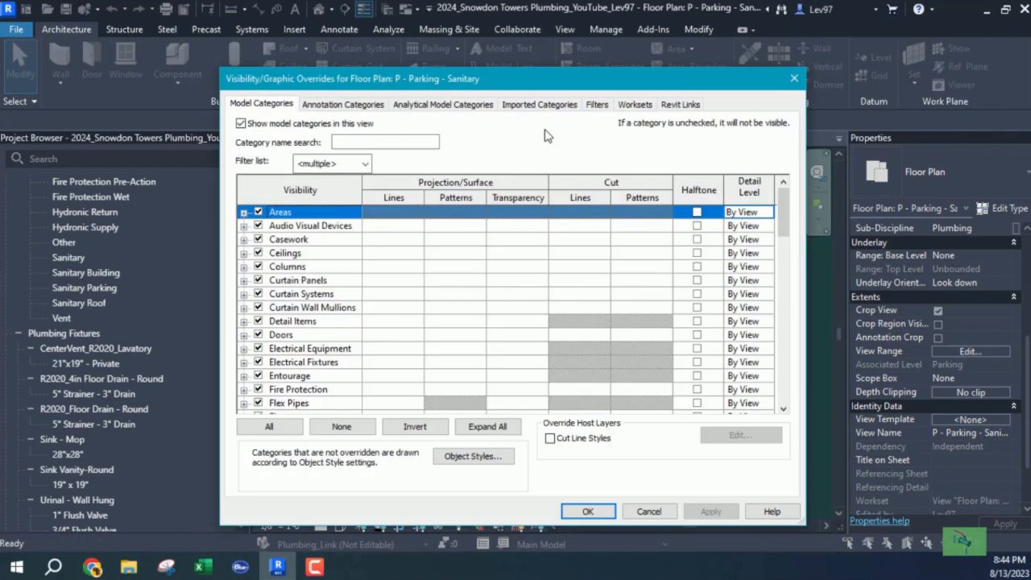
click(597, 104)
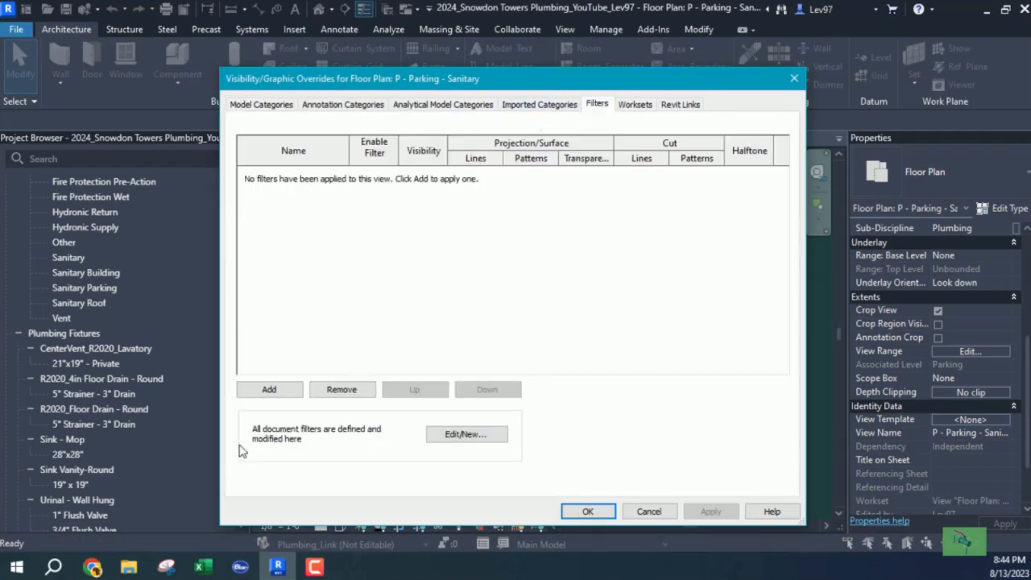
click(271, 390)
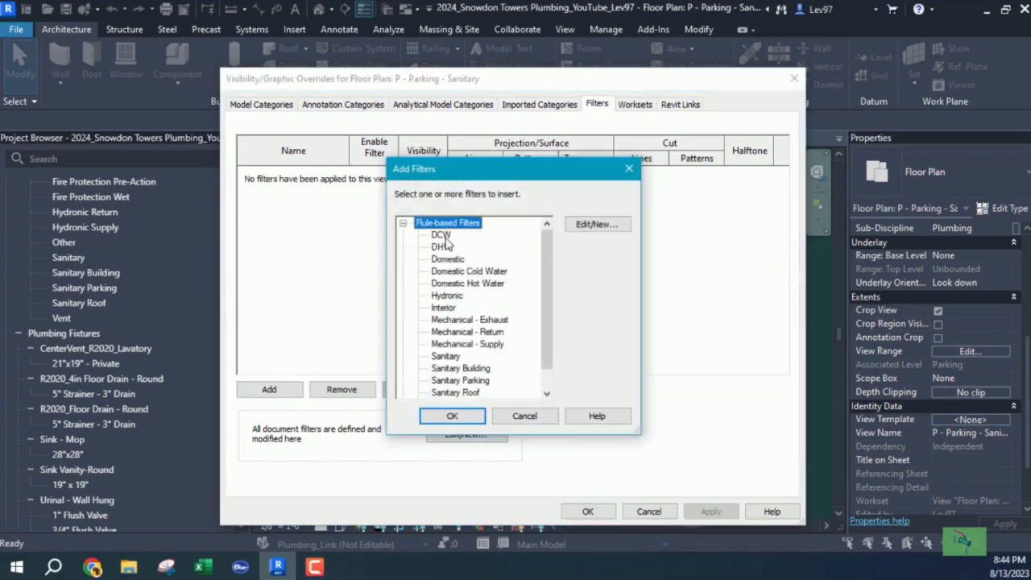
click(442, 236)
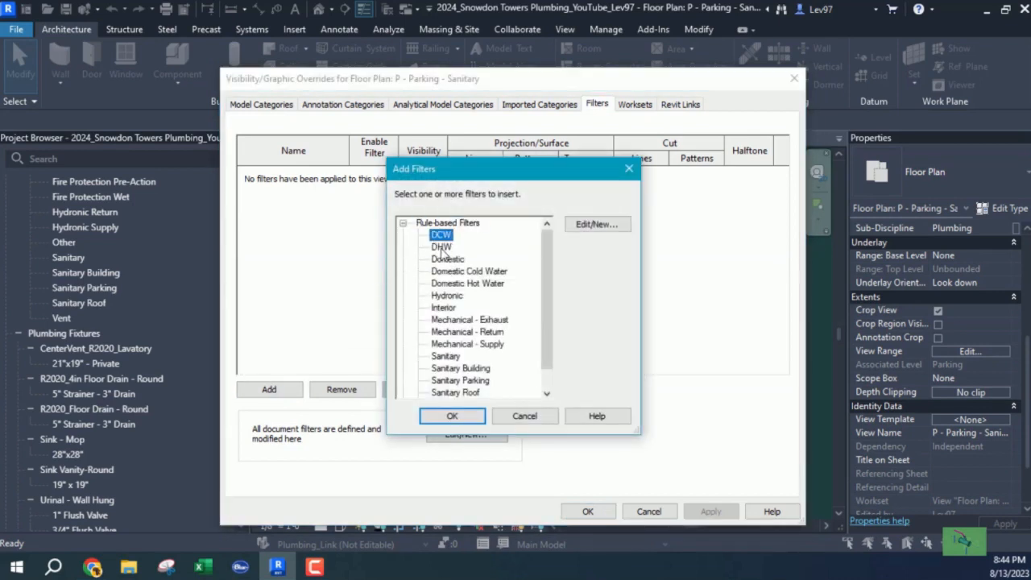
ctrl+click(441, 247)
ctrl+click(456, 369)
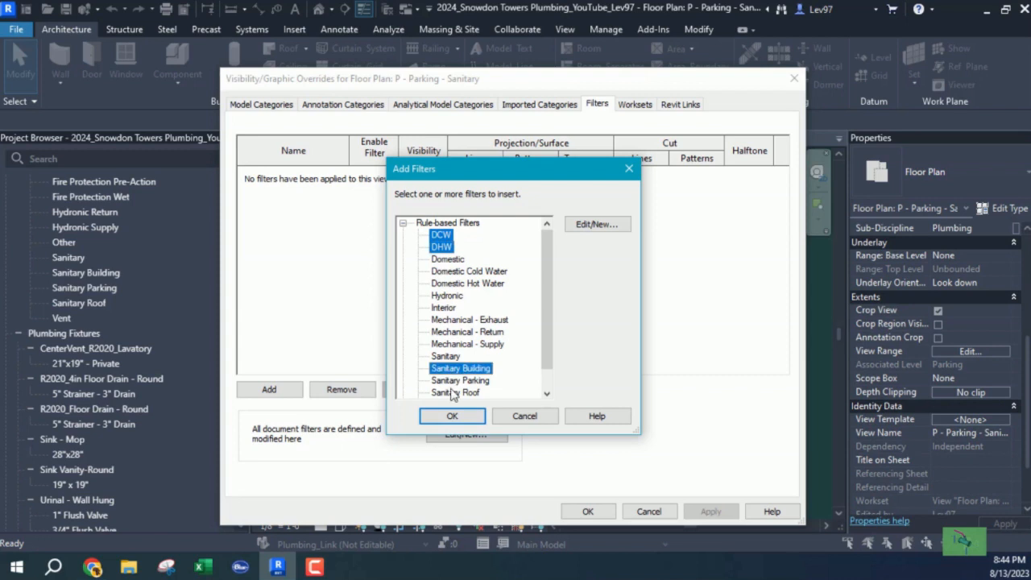
ctrl+click(458, 380)
ctrl+click(455, 392)
click(452, 416)
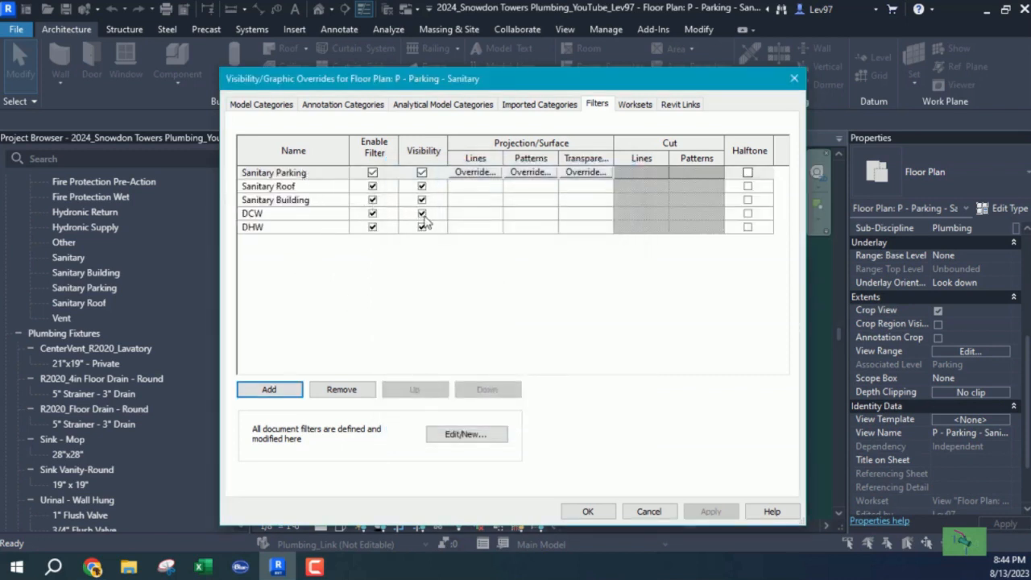
Turn off visibility for the DCW and DHW filters in the sanitary plan and accept the overrides.
click(421, 213)
click(421, 226)
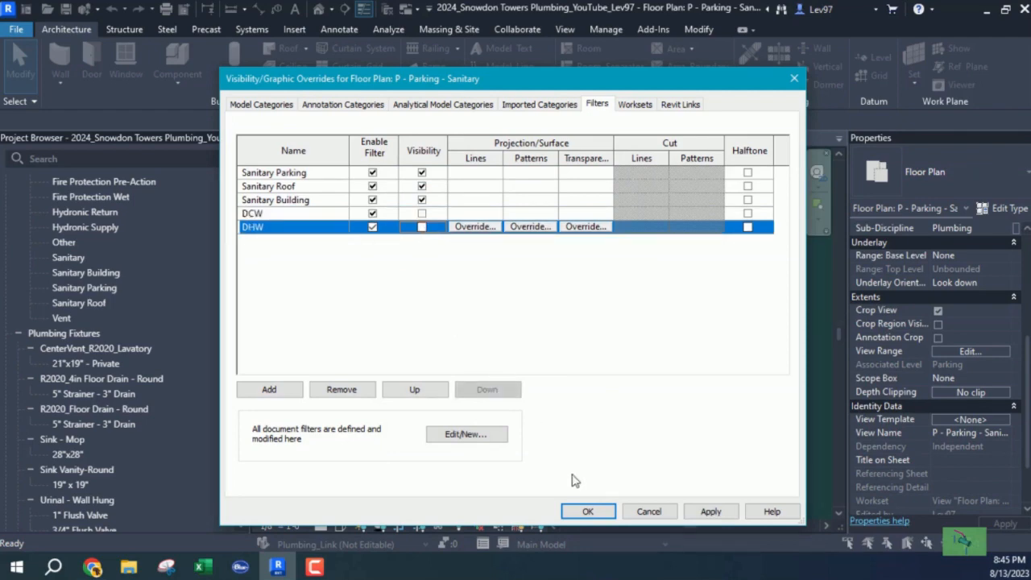
click(588, 512)
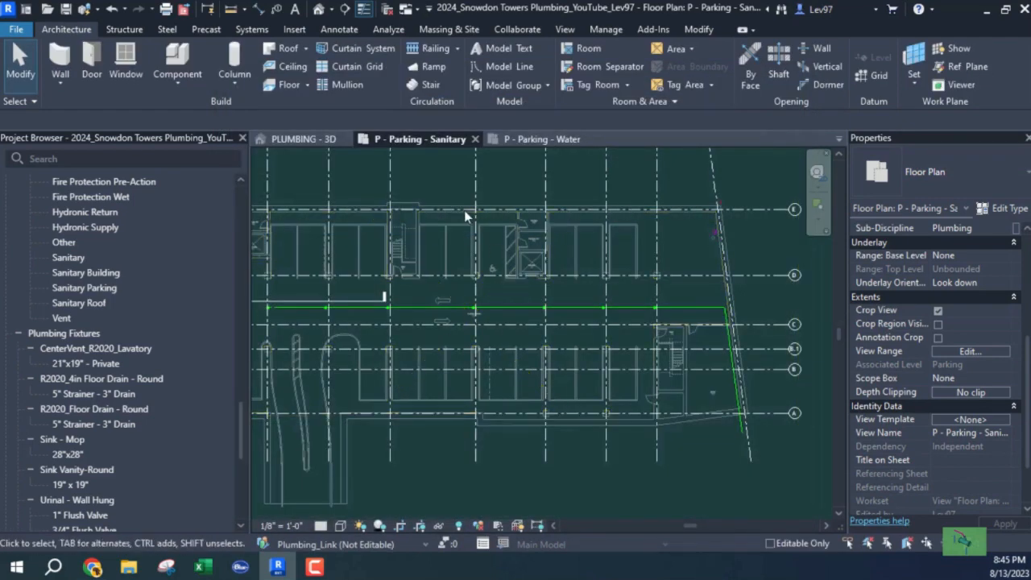
In the P - Parking - Water view, set the view range's top offset to 11' and cut plane offset to 3'.
click(540, 139)
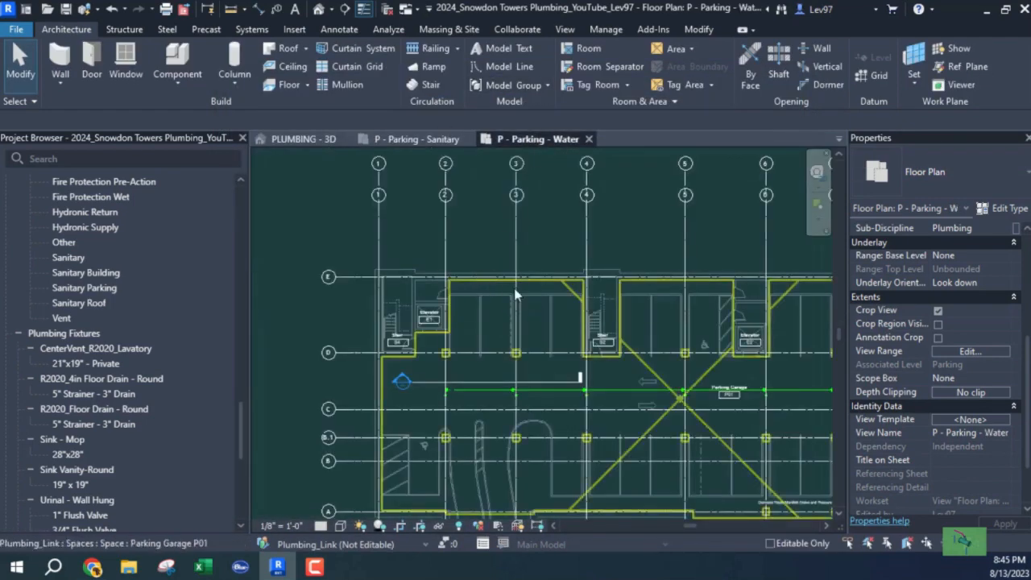
middle_drag(516, 295, 398, 244)
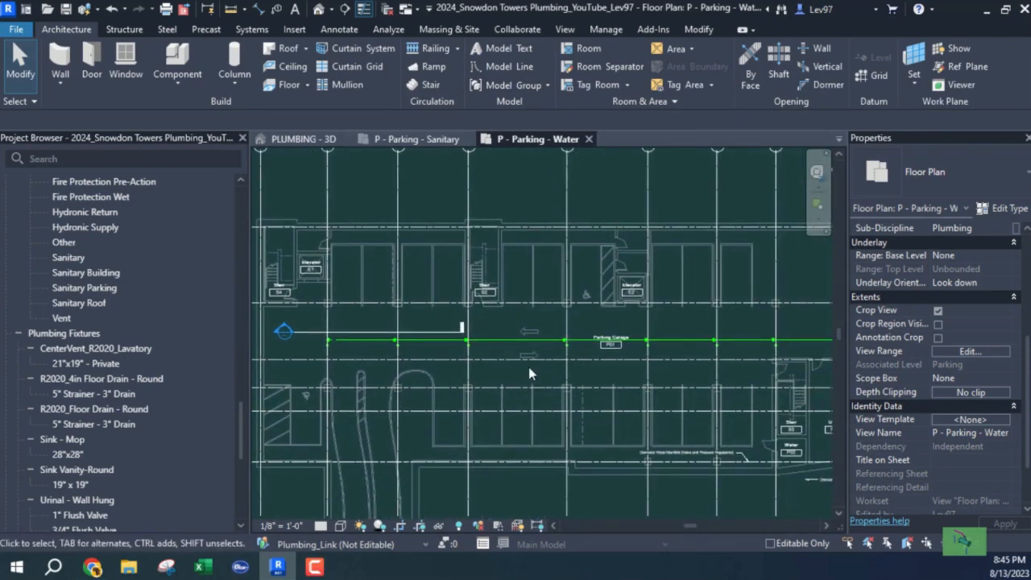
click(969, 351)
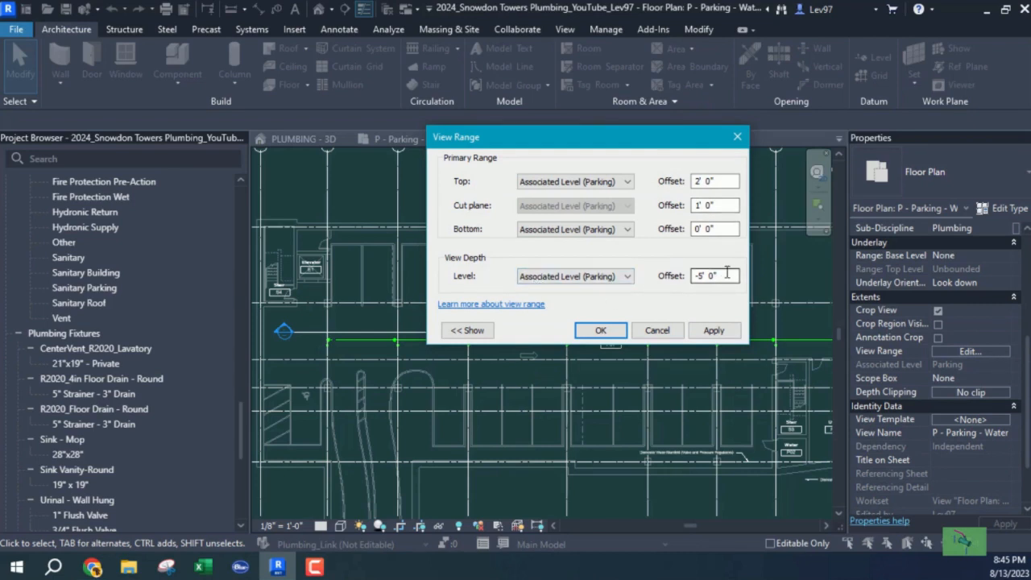
drag(727, 275, 621, 300)
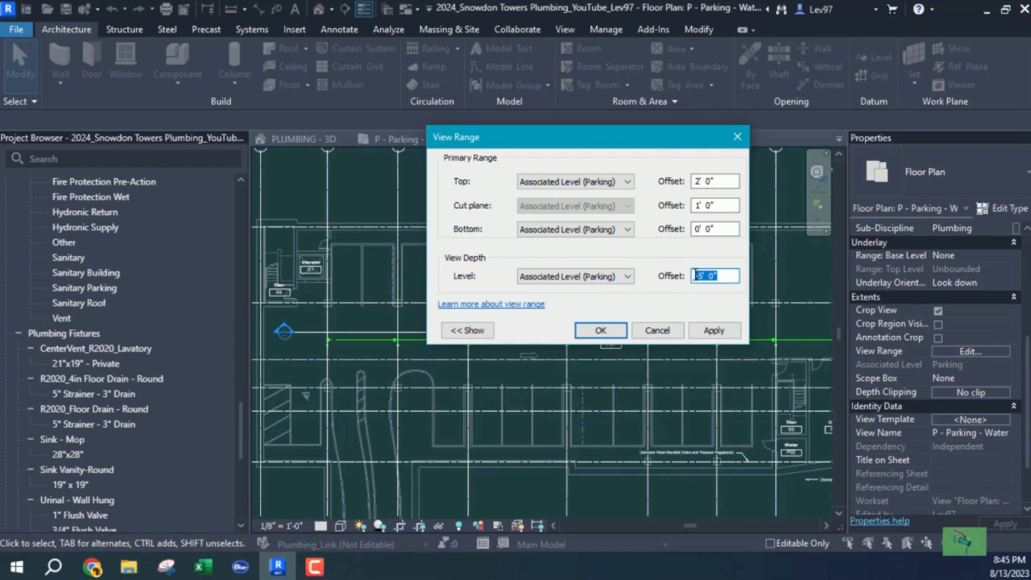
drag(697, 180, 733, 179)
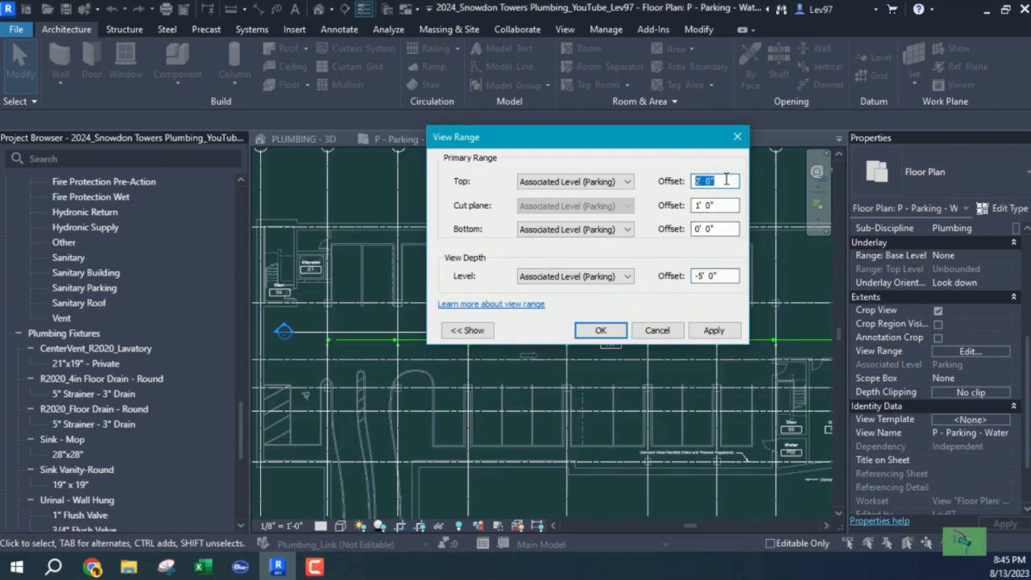
text(11)
drag(721, 205, 653, 206)
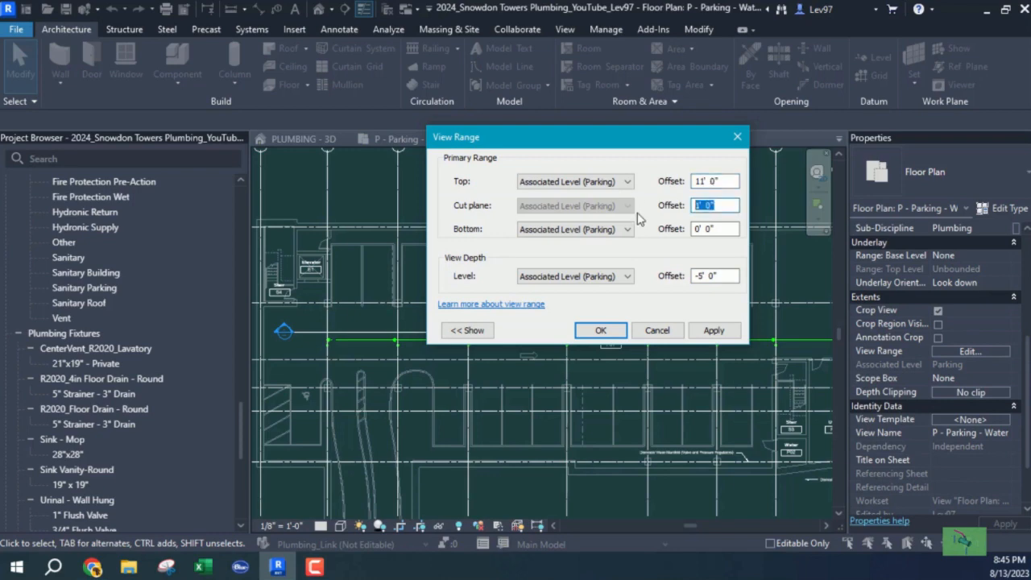
text(3)
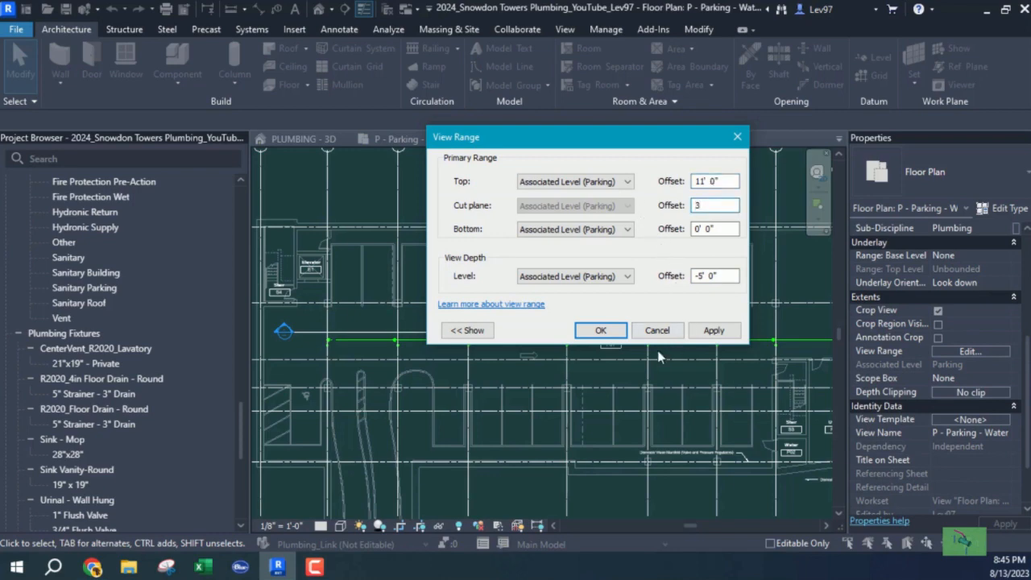
click(596, 330)
Turn off visibility for the Sanitary Parking, Sanitary Roof and Sanitary Building filters in the P - Parking - Water plan and accept the overrides.
scroll(533, 369, up, 3)
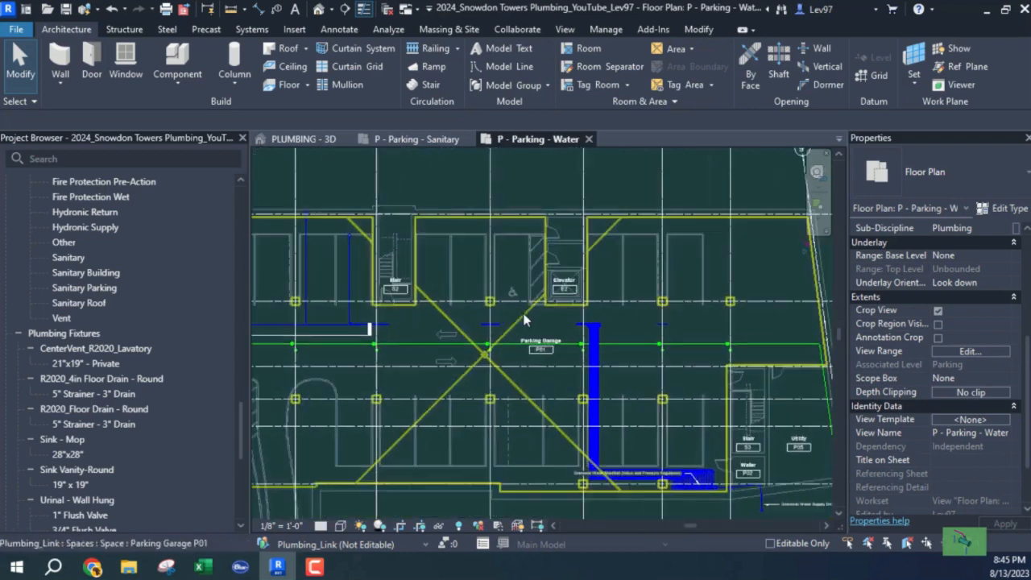
middle_drag(562, 385, 498, 292)
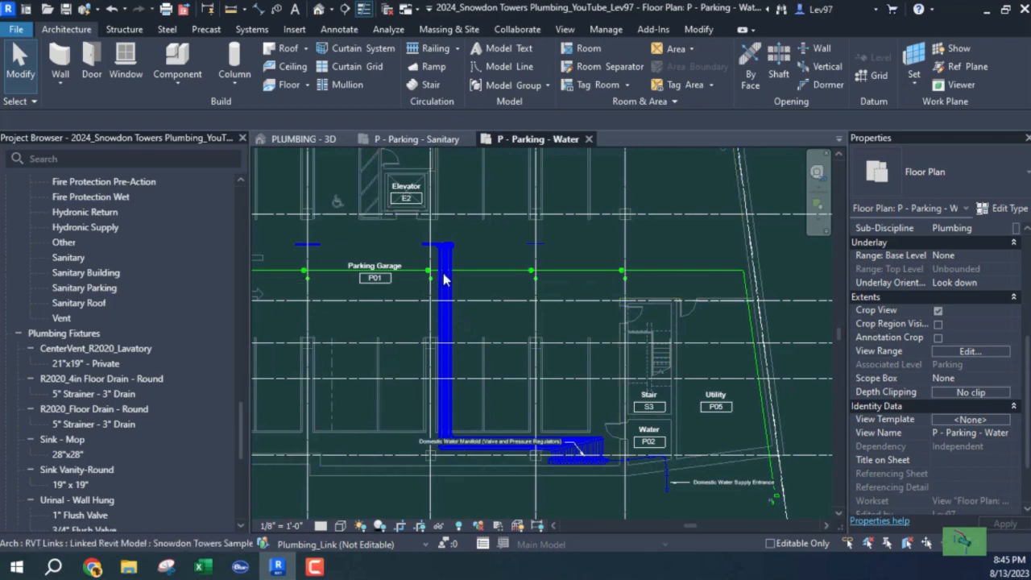
middle_drag(499, 300, 527, 310)
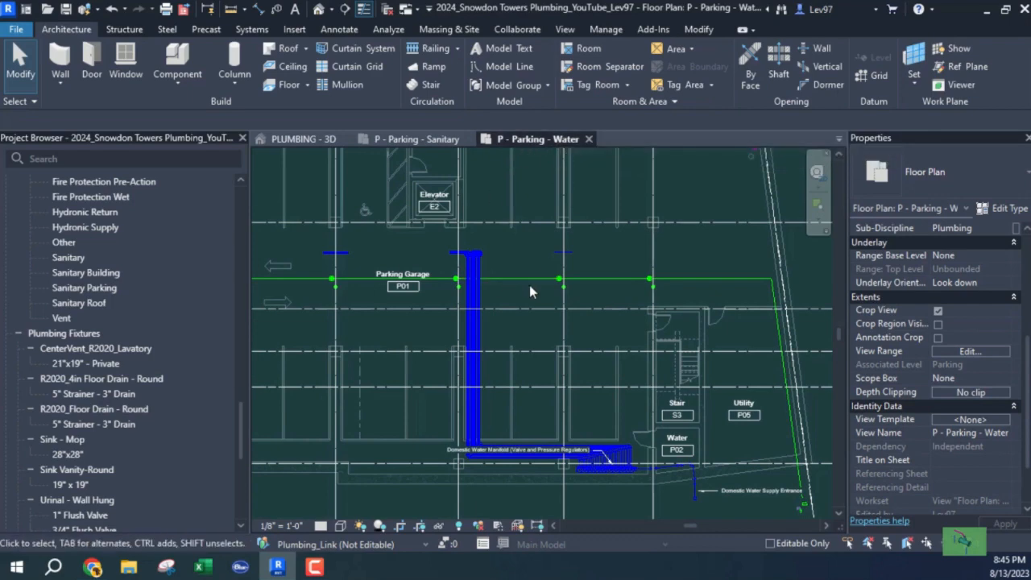
key(v)
key(g)
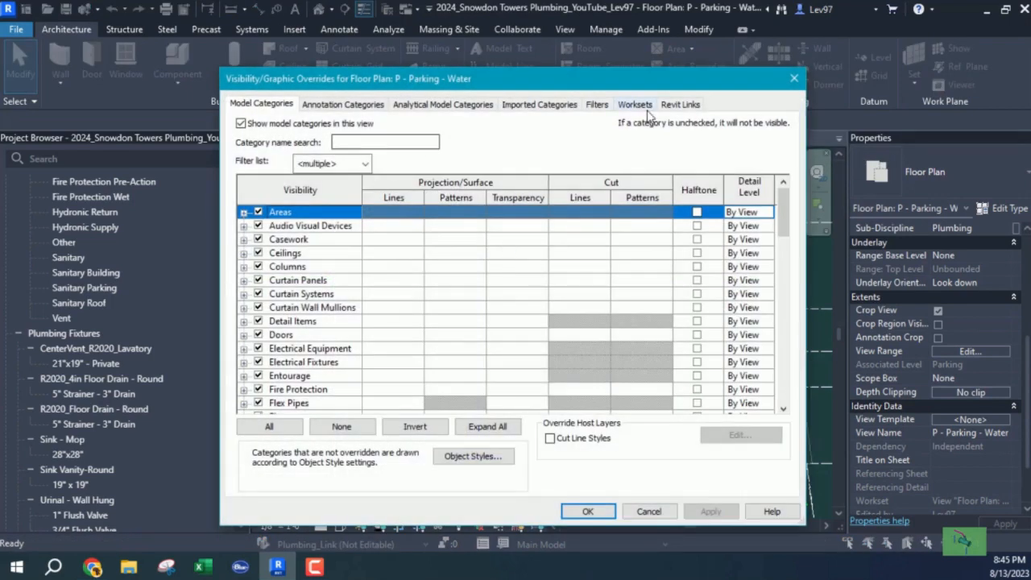
click(597, 105)
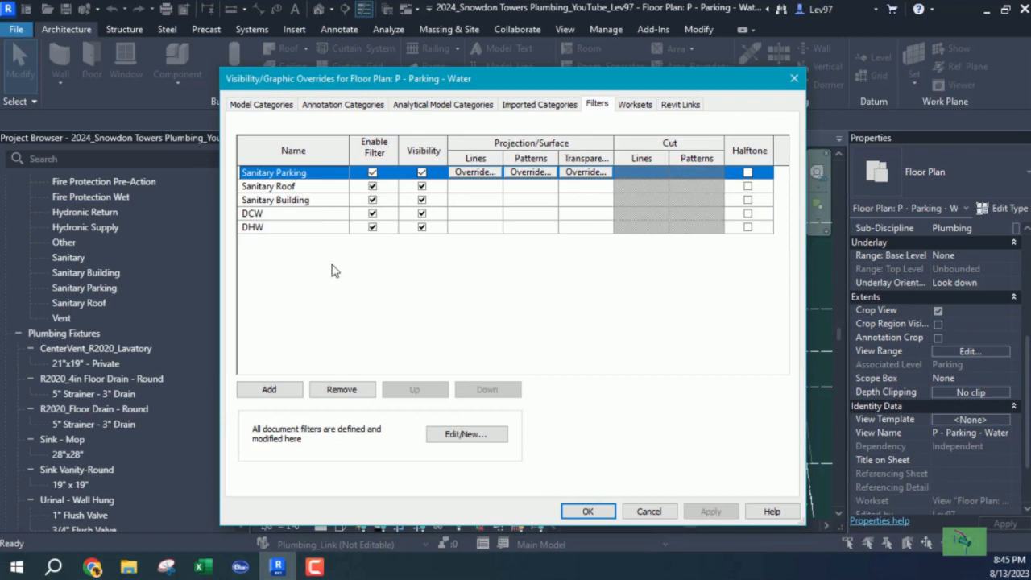
click(421, 172)
click(421, 186)
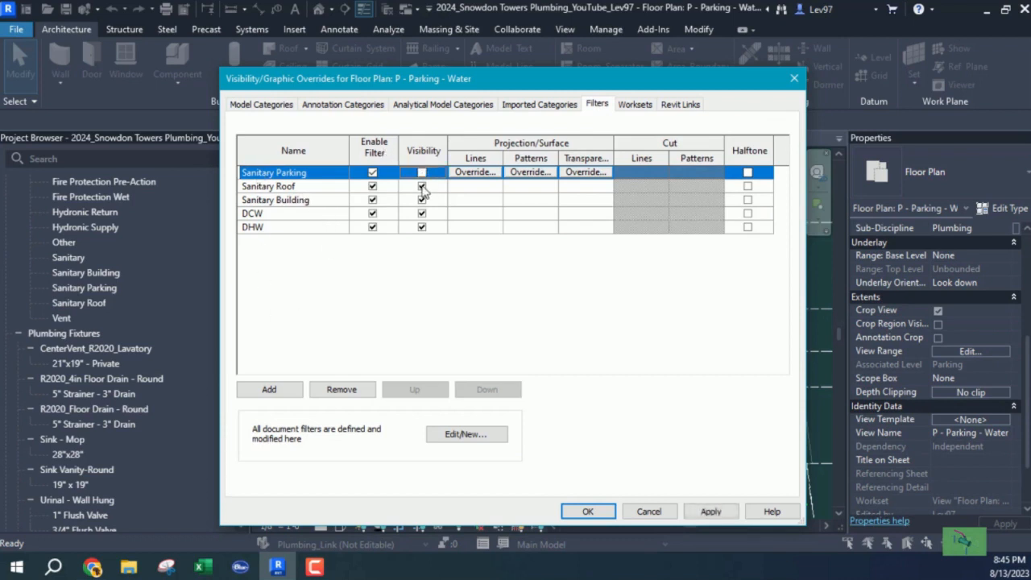
click(422, 200)
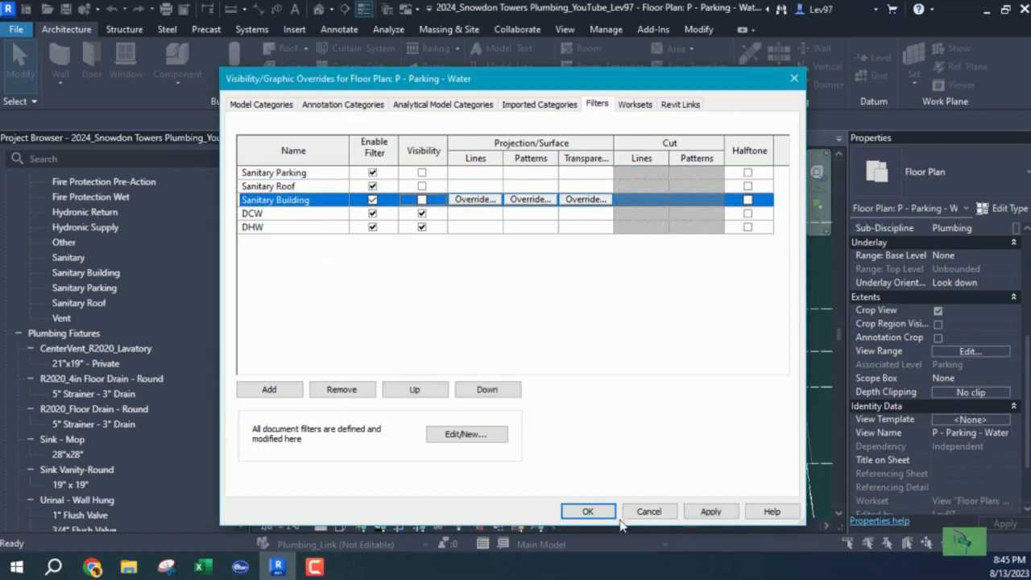
click(588, 511)
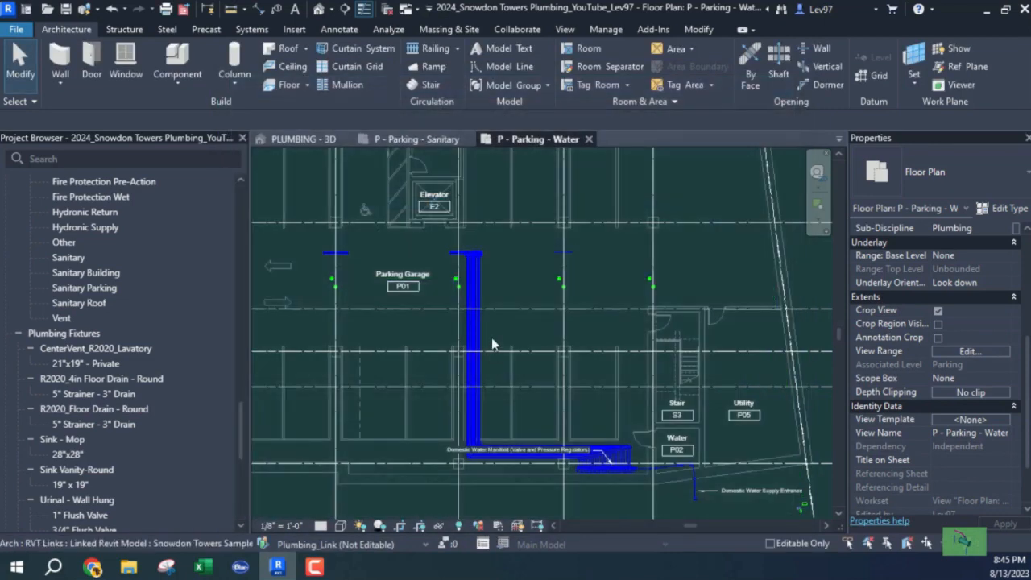
Examine the domestic water piping and the floor drains across the P - Parking - Water plan.
scroll(527, 319, up, 4)
scroll(610, 353, down, 1)
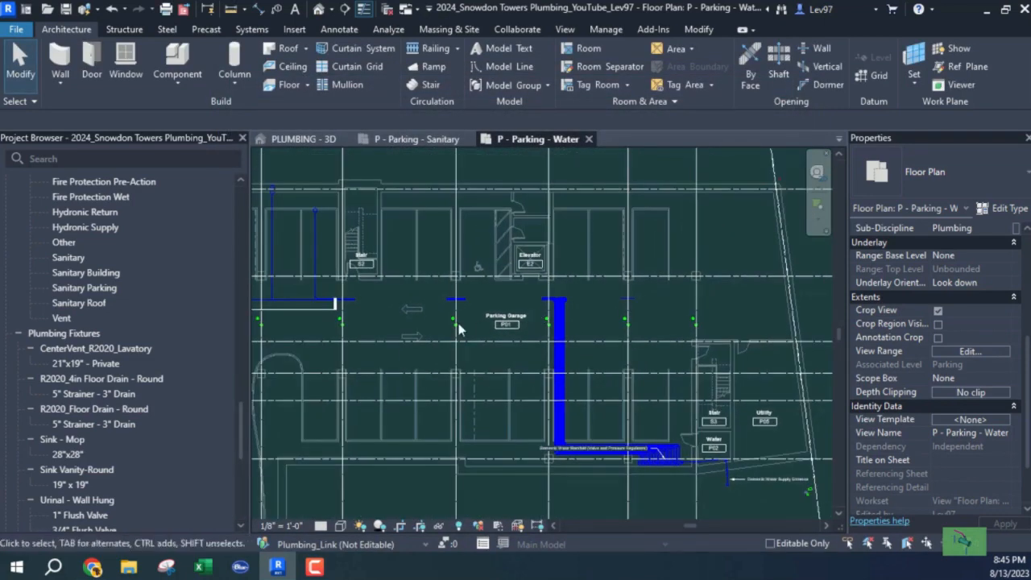
middle_drag(403, 331, 516, 360)
scroll(482, 355, down, 1)
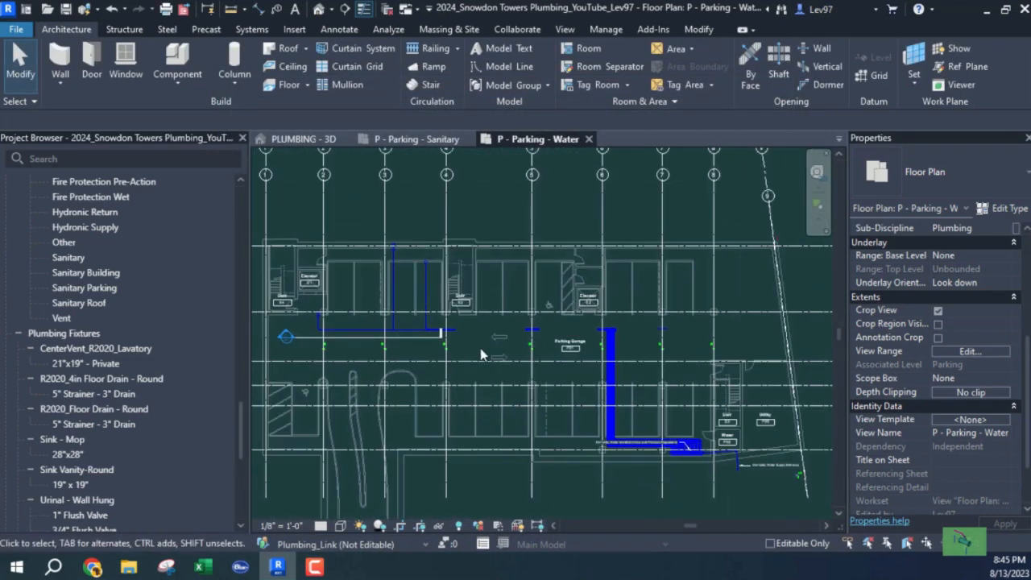
middle_drag(440, 370, 428, 368)
middle_drag(555, 383, 451, 314)
scroll(628, 339, up, 4)
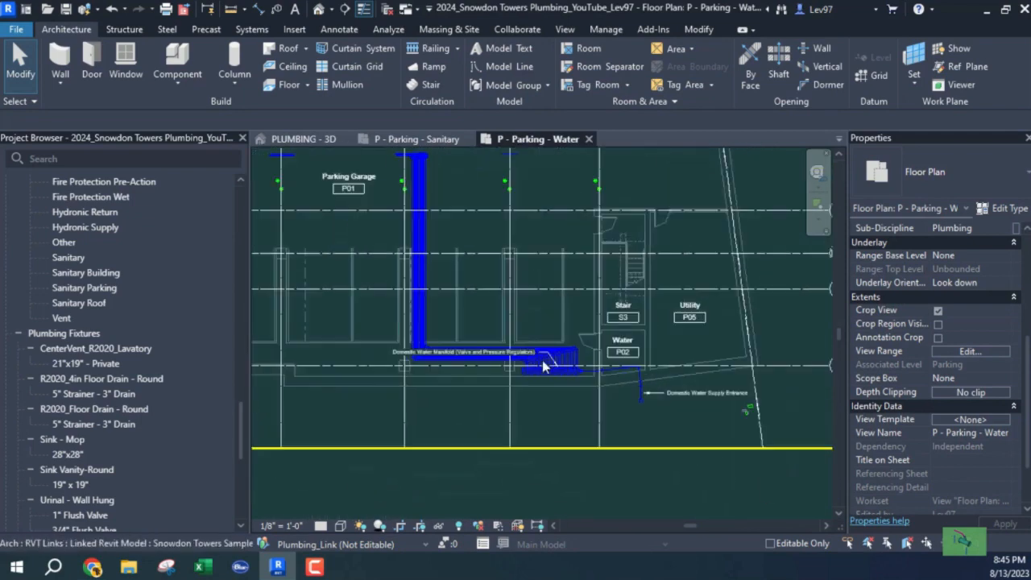
middle_drag(351, 311, 475, 425)
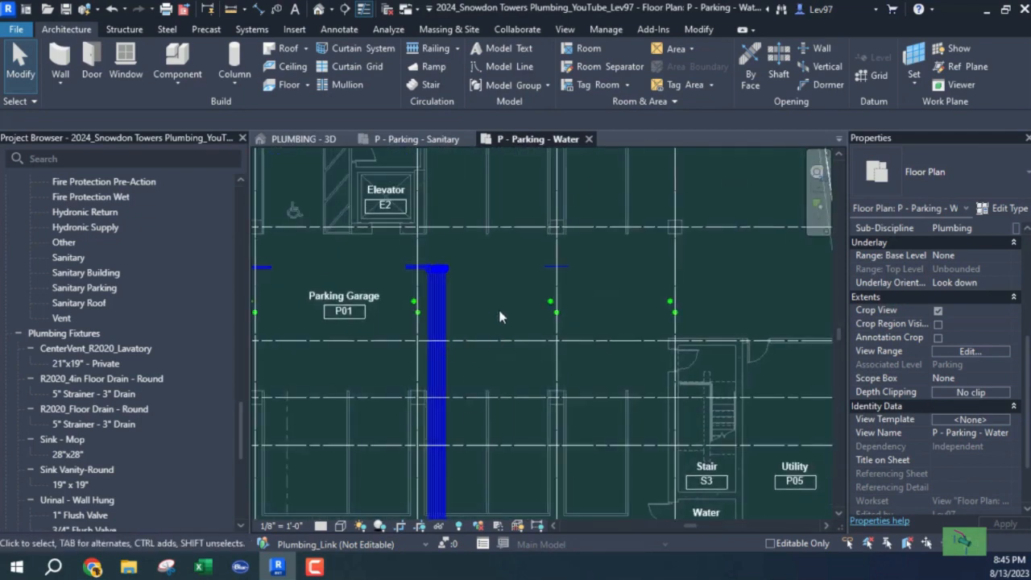
Try hiding the Snowdon Towers Sample Plumbing link in the water plan, and undo that visibility change.
key(v)
key(v)
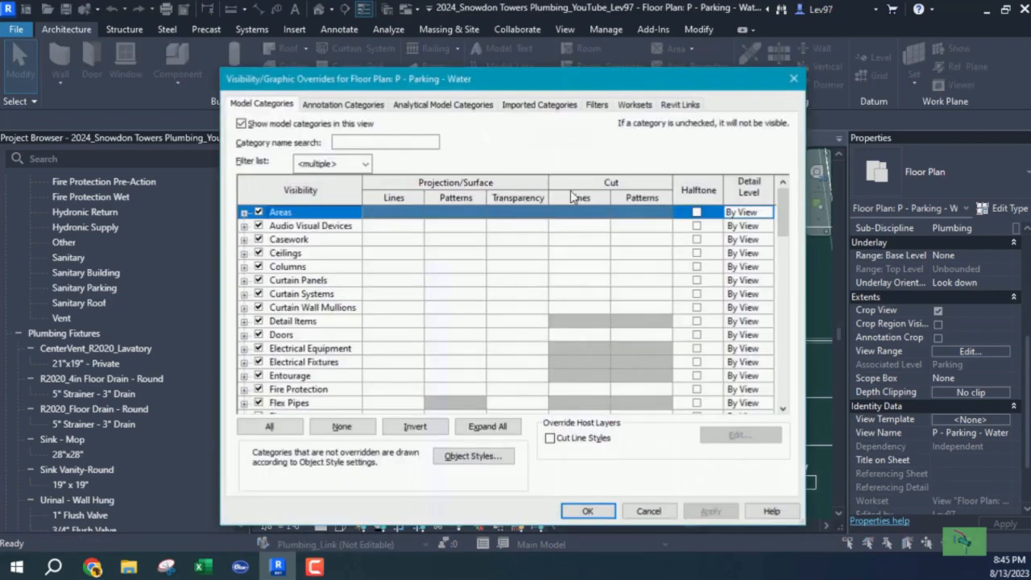
click(680, 104)
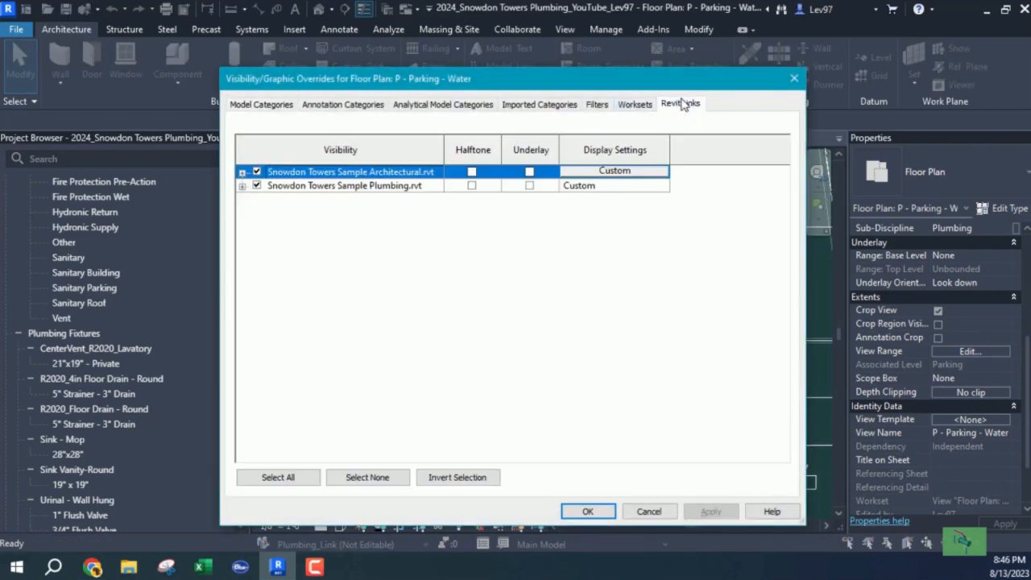
click(256, 185)
click(596, 512)
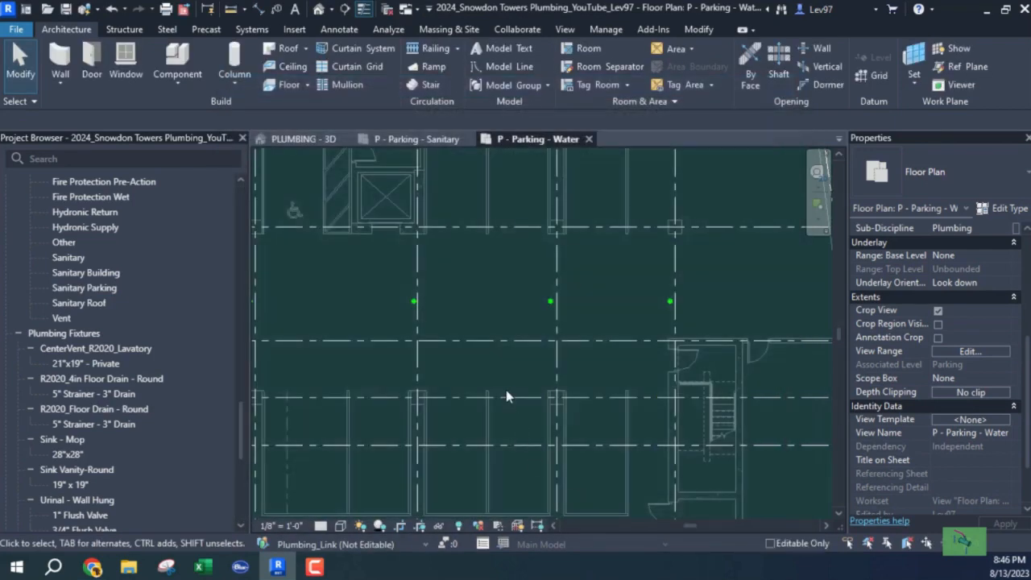
scroll(502, 409, down, 2)
middle_drag(513, 422, 587, 425)
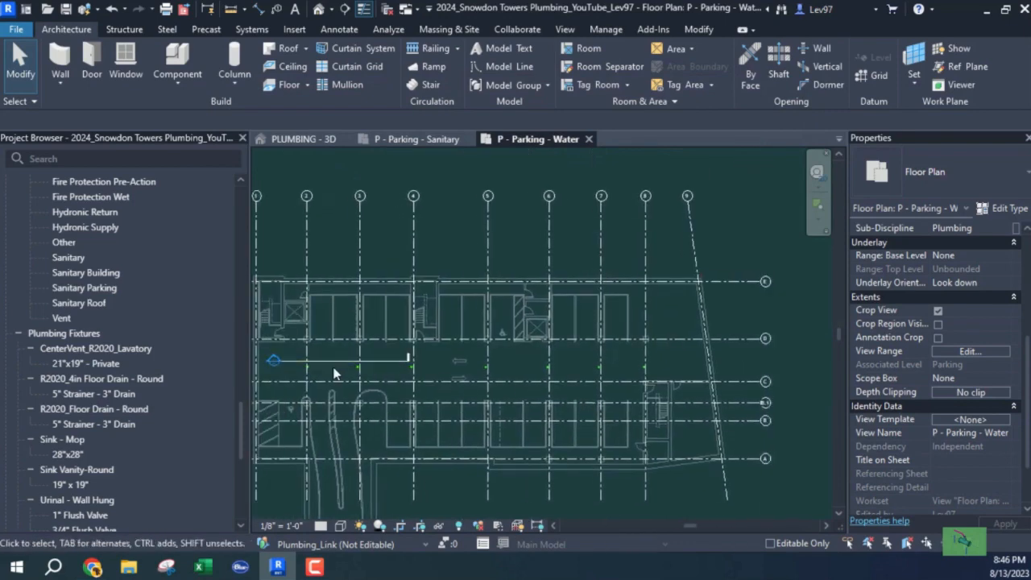
scroll(379, 370, up, 3)
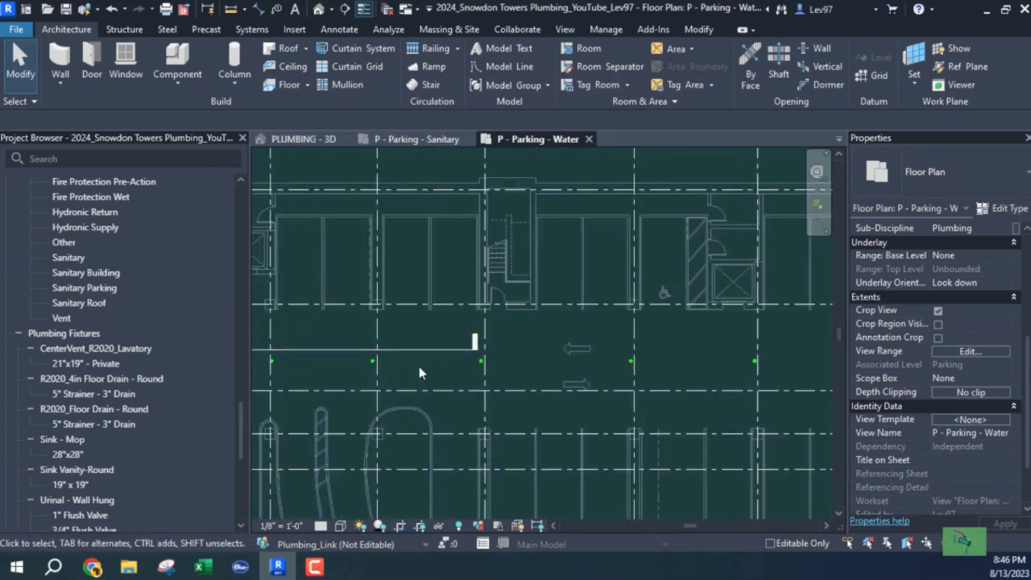
click(111, 11)
scroll(495, 301, down, 2)
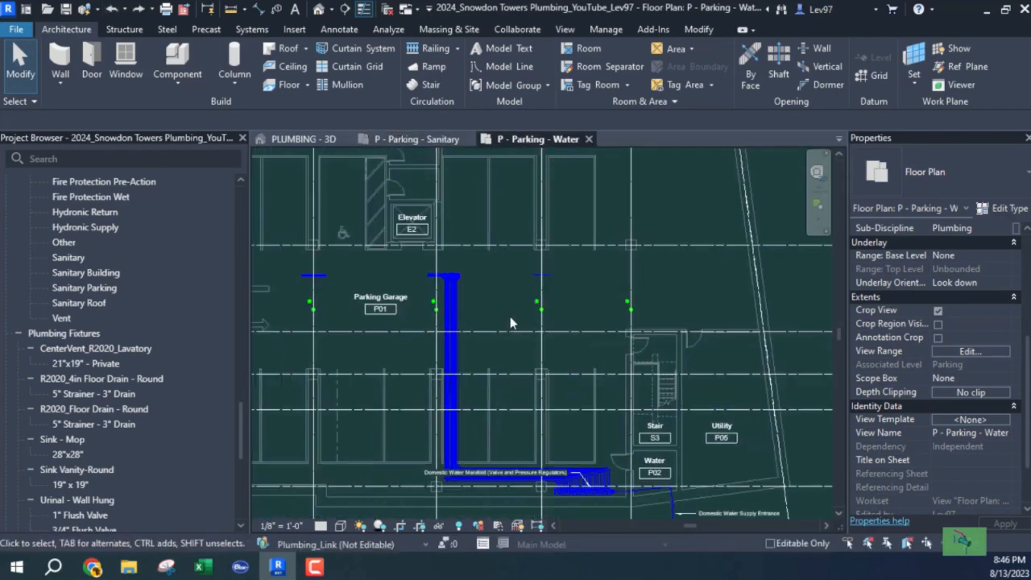
In the P - Parking - Sanitary plan, check the System Type of the two vertical pipes beside the slanted exterior wall.
click(403, 139)
middle_drag(457, 352, 465, 355)
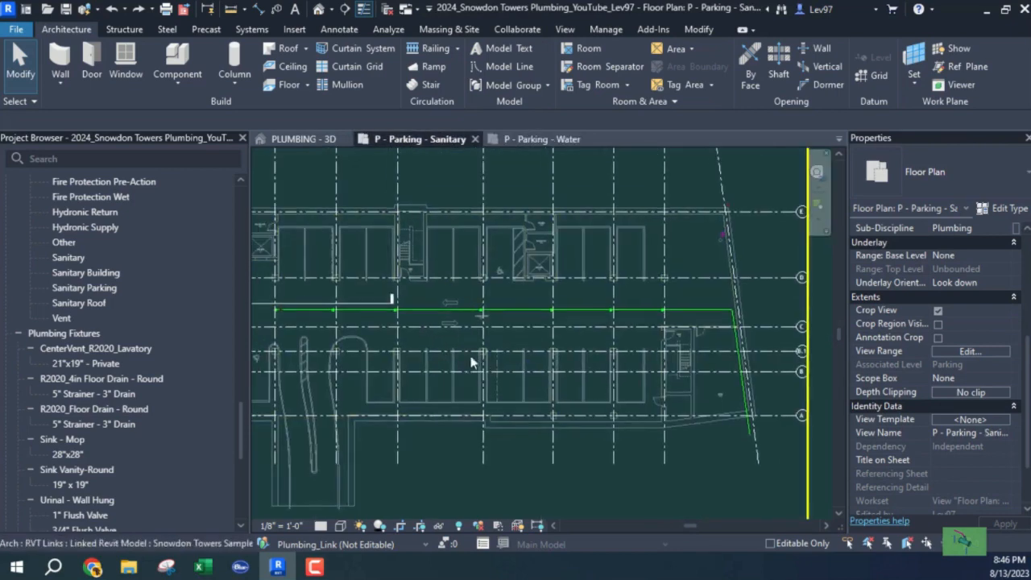
scroll(598, 328, up, 8)
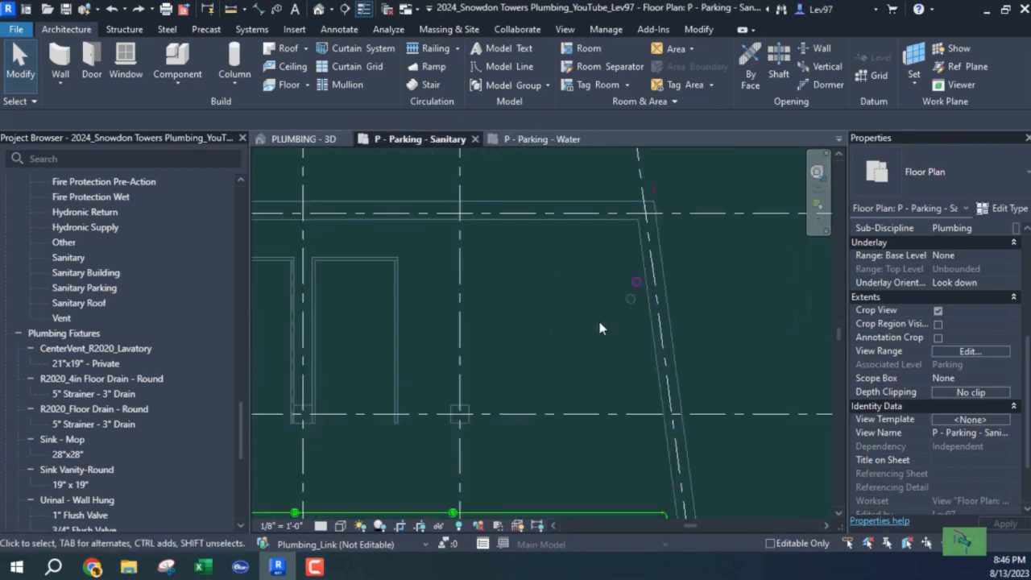
click(647, 293)
scroll(926, 421, down, 5)
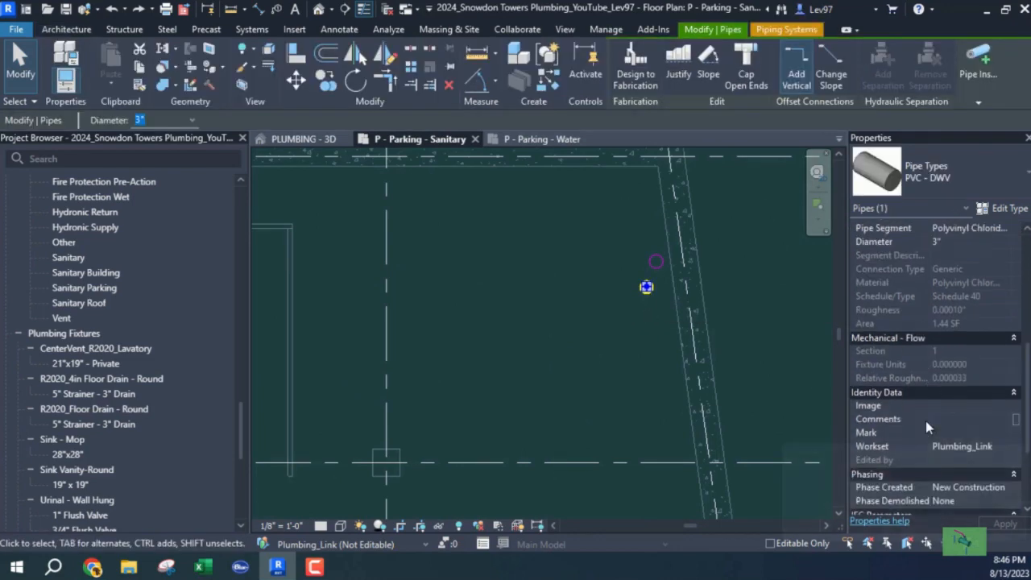
scroll(920, 326, up, 6)
scroll(924, 304, up, 1)
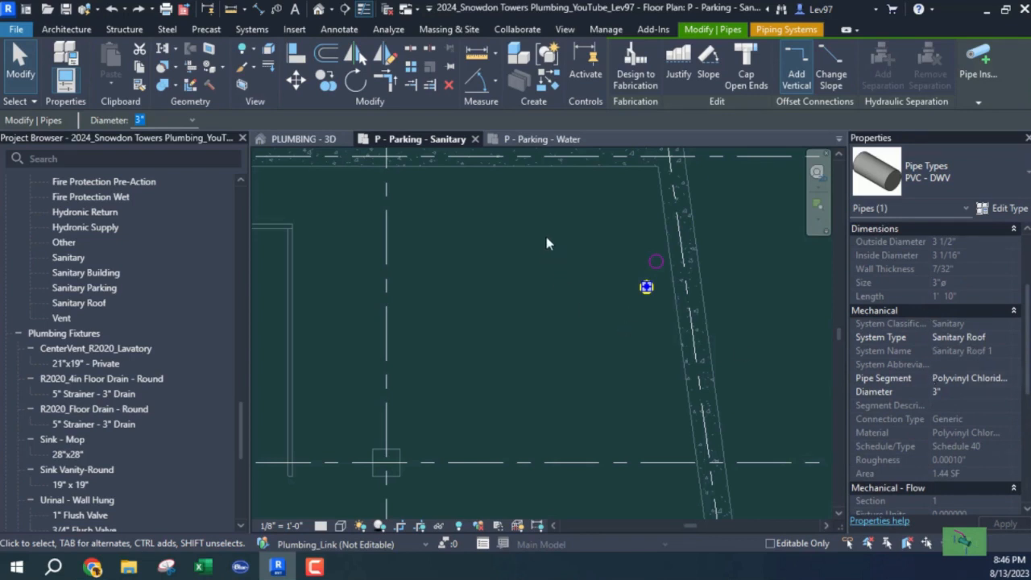
drag(654, 273, 656, 261)
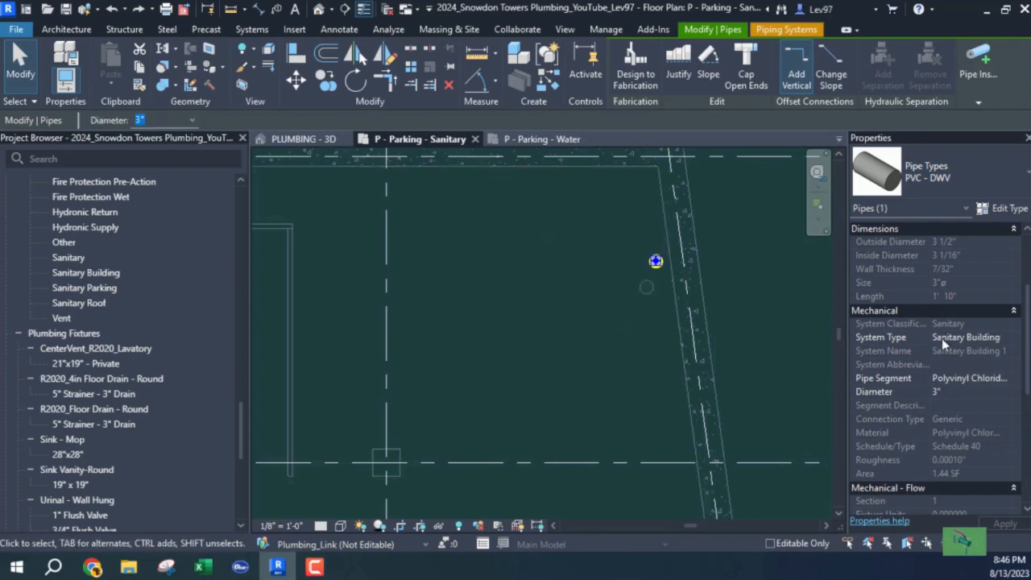
click(462, 347)
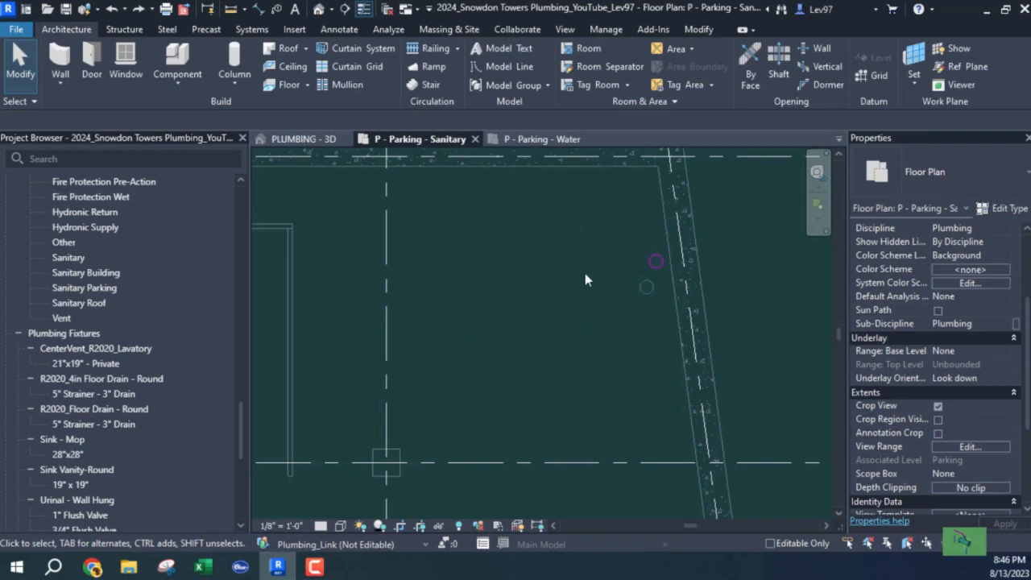
Turn on the visibility of the Snowdon Towers Sample Plumbing link in the P - Parking - Sanitary plan.
scroll(608, 308, down, 5)
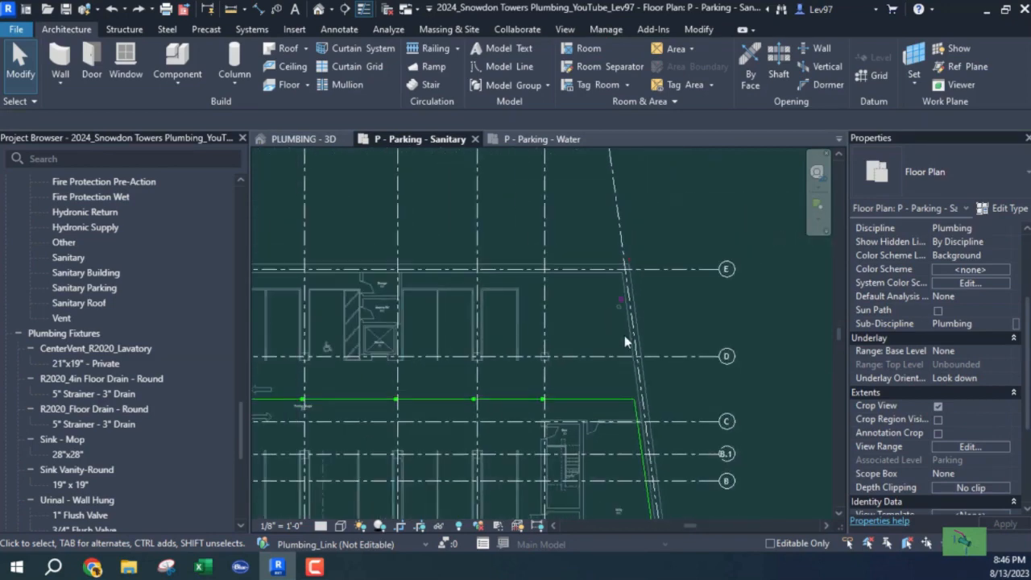
scroll(627, 377, up, 2)
middle_drag(622, 401, 643, 260)
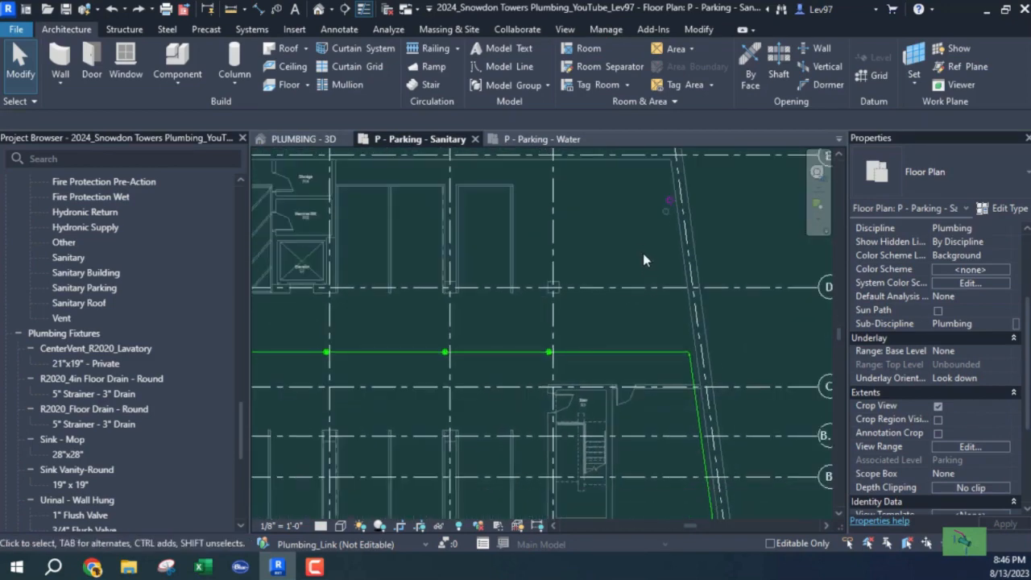
scroll(604, 273, up, 4)
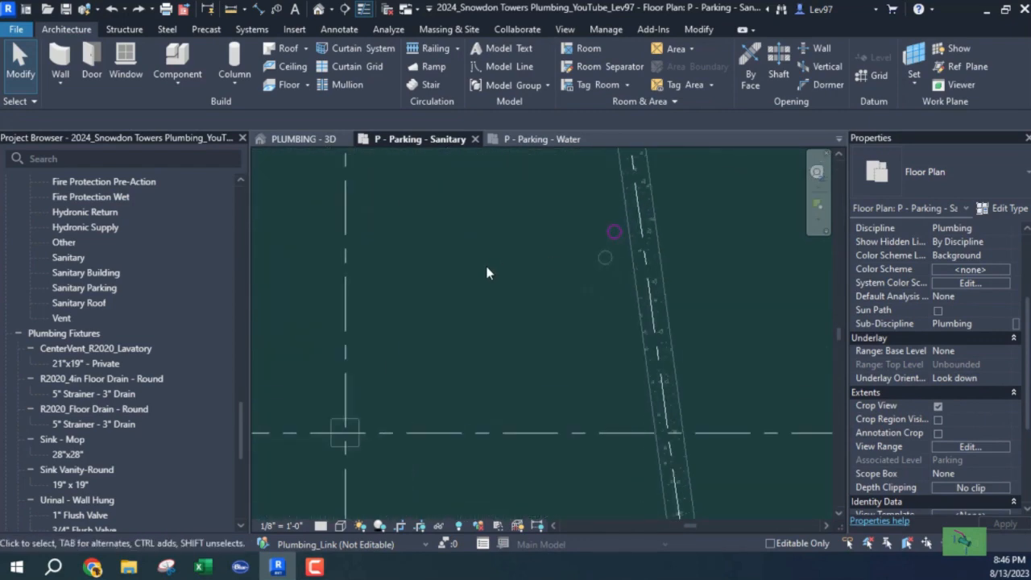
key(v)
key(v)
click(680, 104)
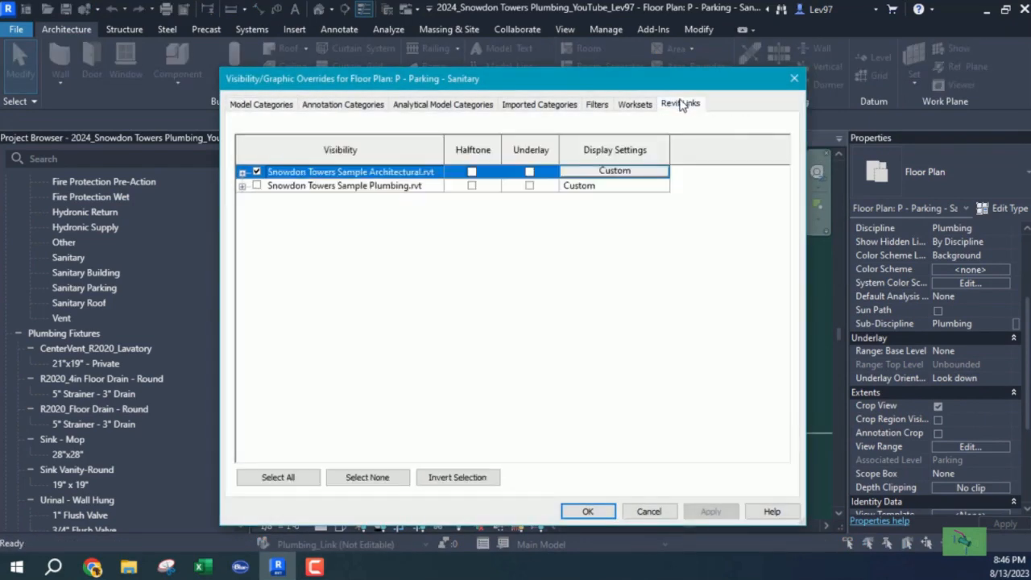
click(256, 185)
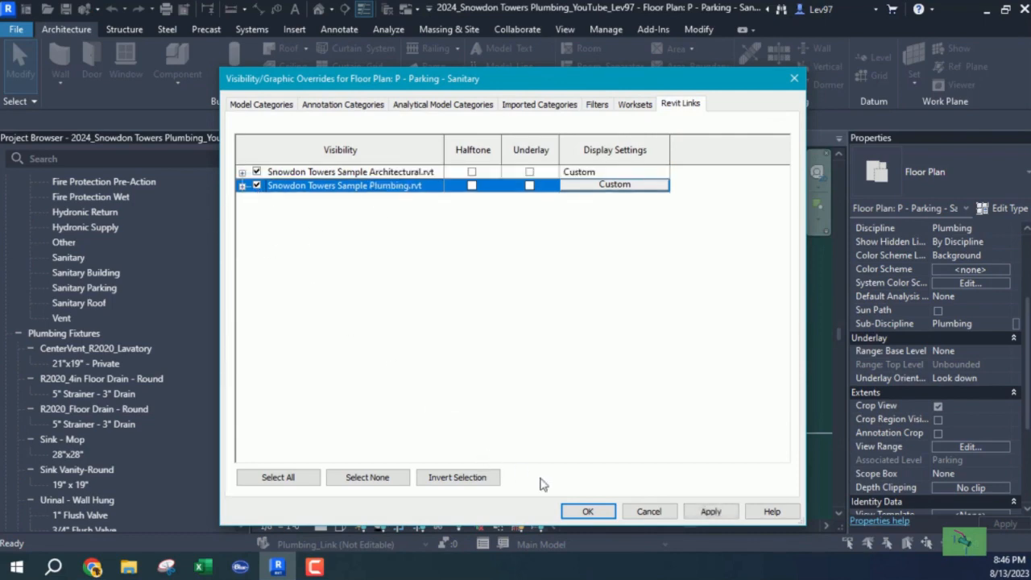
click(588, 511)
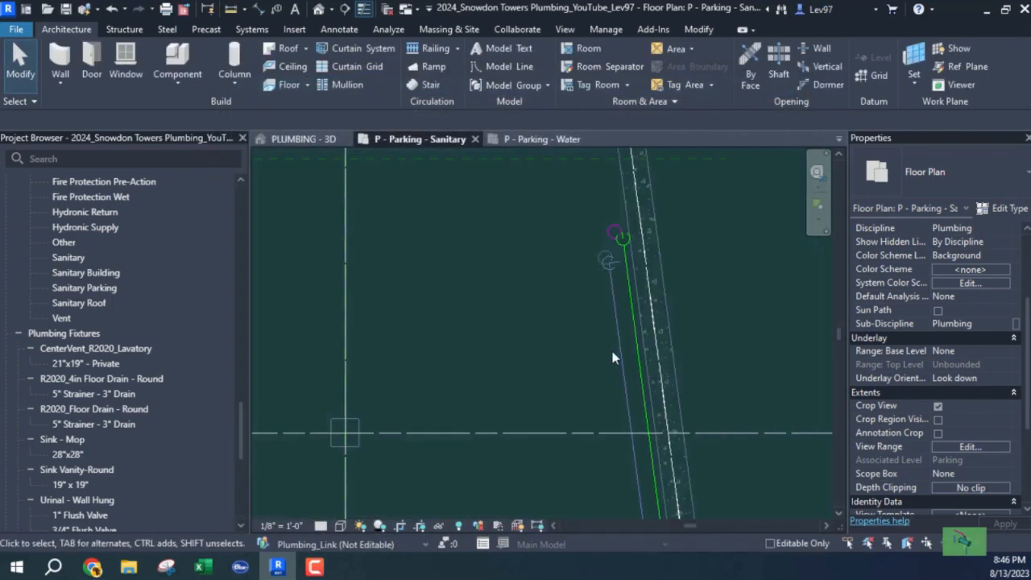
Trace the linked pipe runs connecting to the two vertical pipes, and undo the link's visibility change.
scroll(599, 269, down, 2)
middle_drag(579, 388, 491, 176)
middle_drag(525, 416, 474, 190)
middle_drag(504, 321, 576, 523)
middle_drag(530, 273, 539, 320)
scroll(592, 269, up, 5)
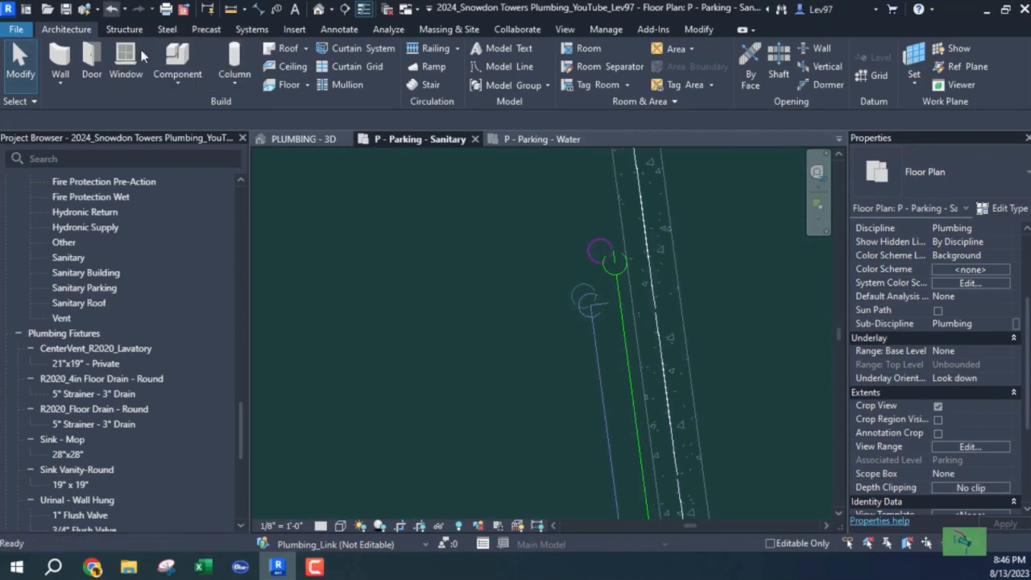
Return to the overall parking layout and locate the plumbing floor plans in the project's view list.
scroll(430, 331, down, 8)
middle_drag(415, 353, 290, 440)
scroll(93, 422, down, 3)
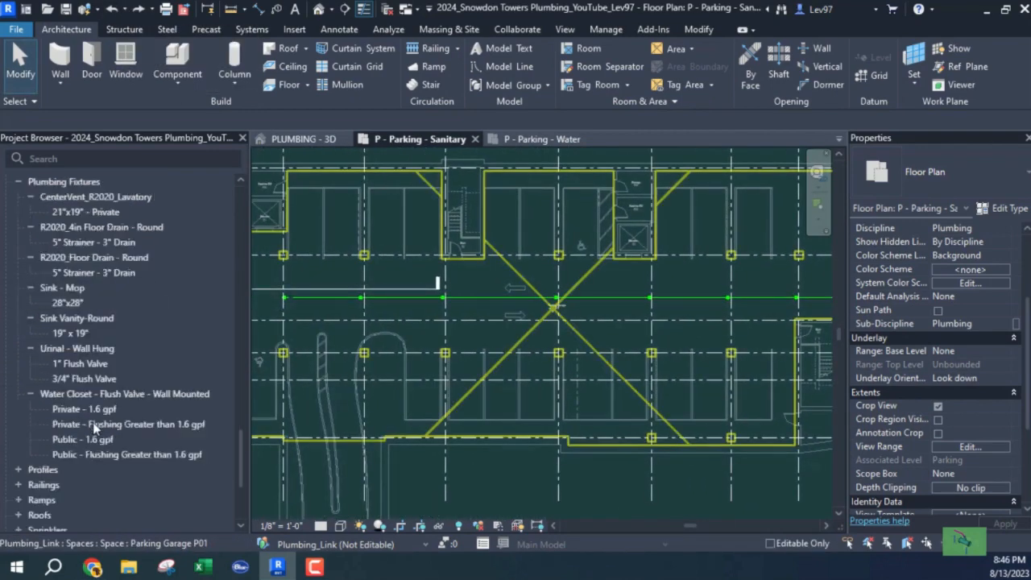
scroll(93, 422, up, 15)
scroll(82, 377, down, 2)
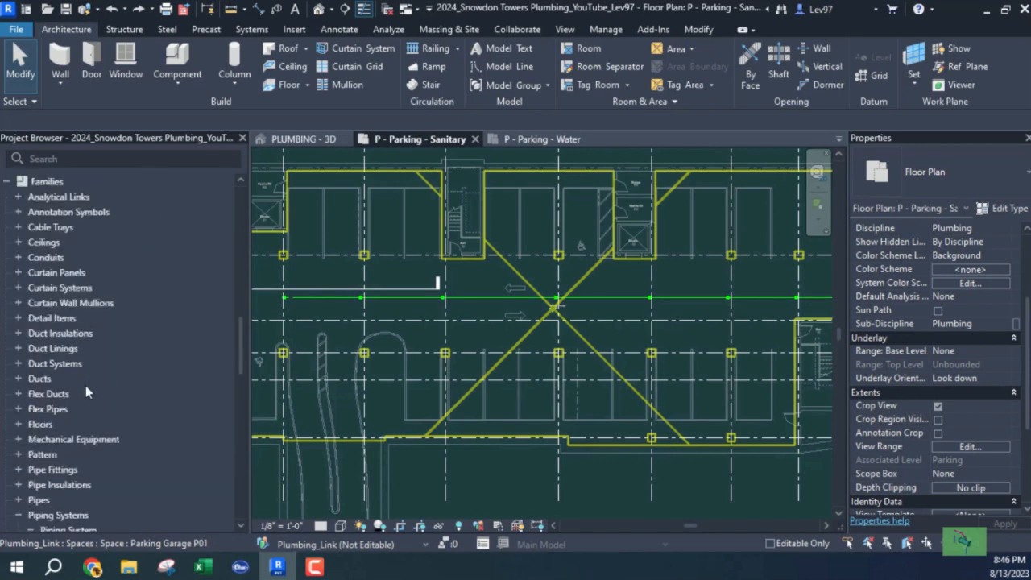
scroll(86, 383, up, 7)
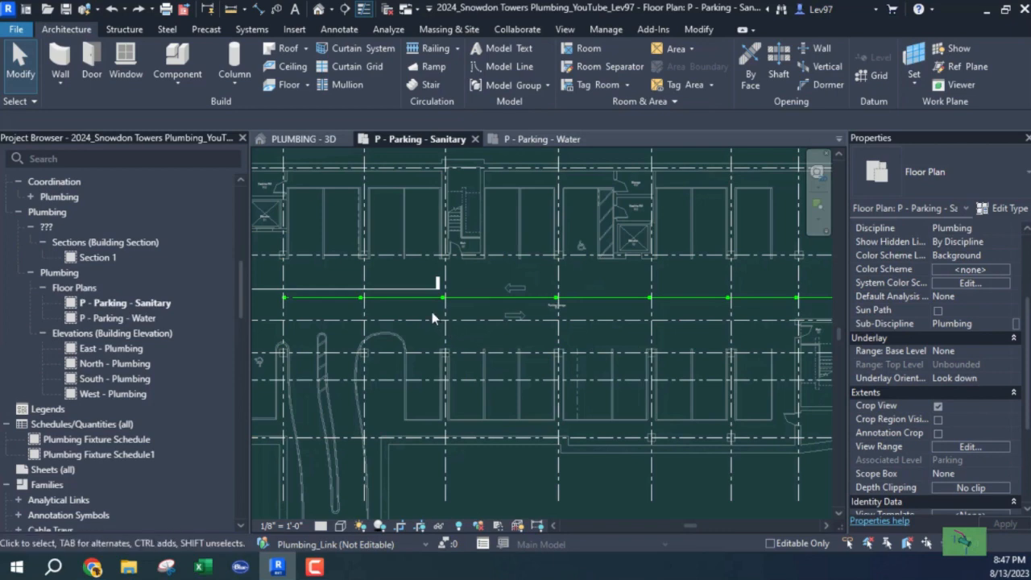
Review the filters and the view range of the P - Parking - Sanitary plan without changing them.
key(v)
key(g)
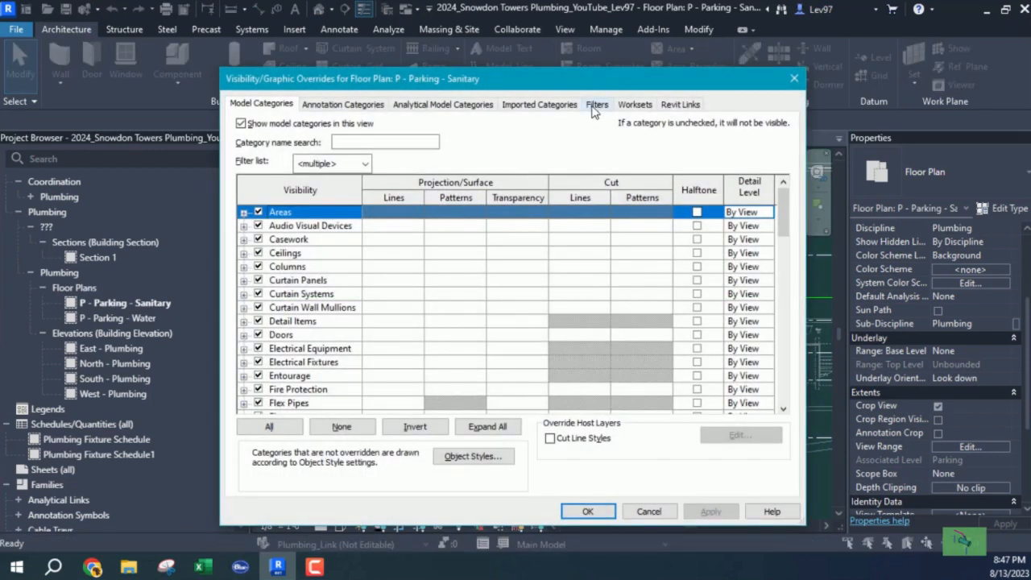
click(596, 105)
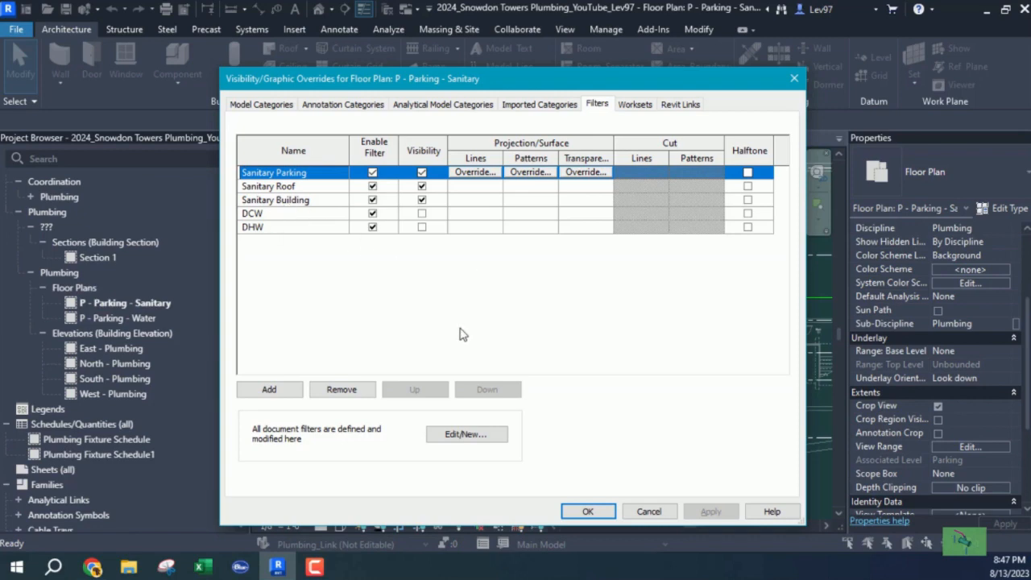
click(588, 512)
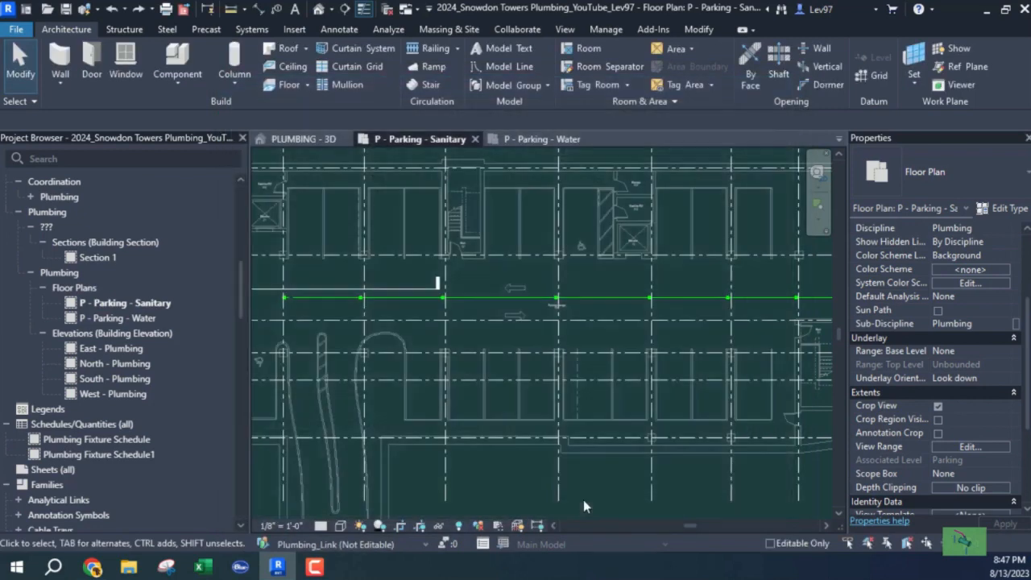
click(966, 447)
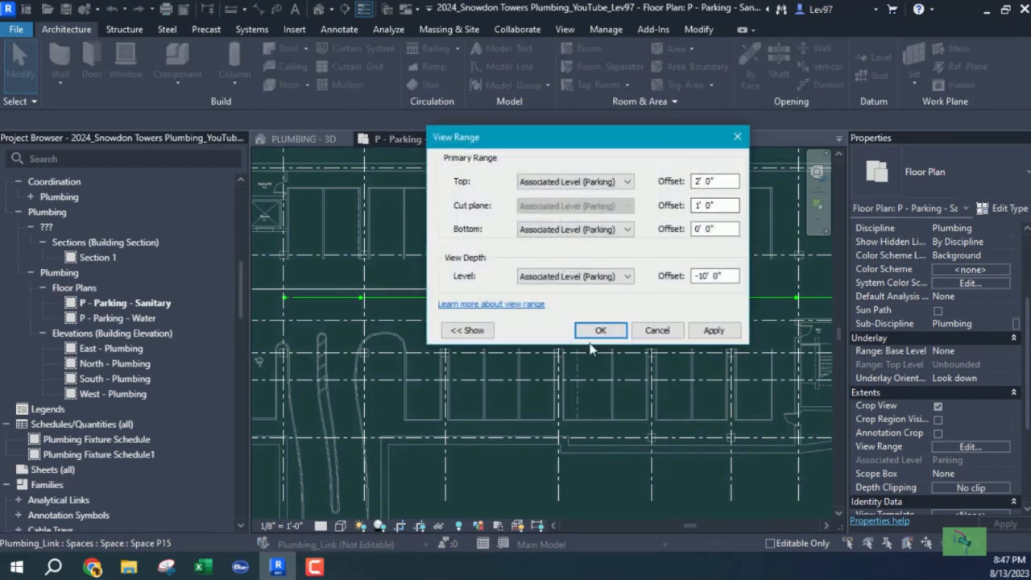
click(657, 331)
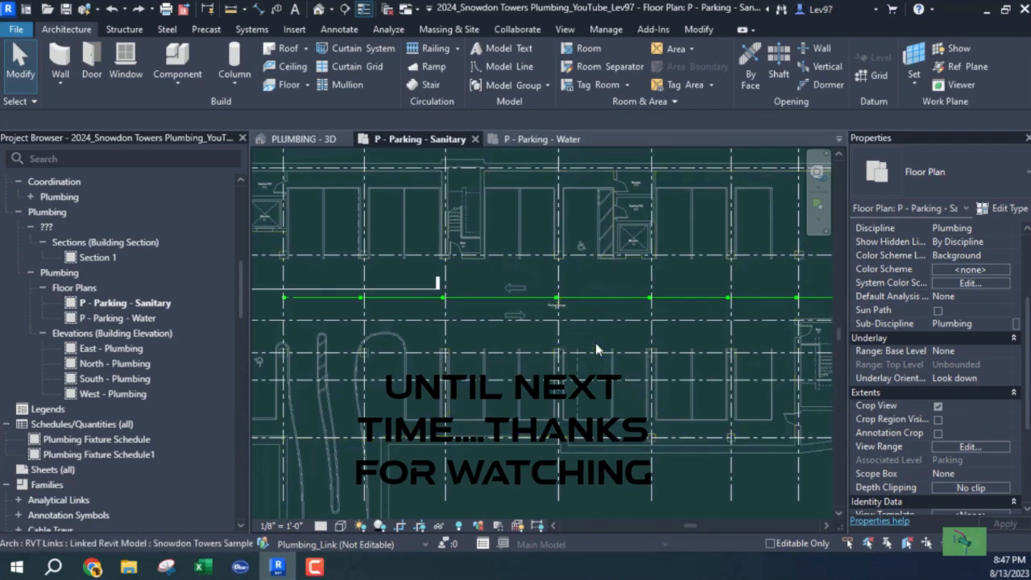
Examine the display settings of the linked Revit models in the P - Parking - Sanitary plan, including the Snowdon Towers Sample Plumbing link.
key(v)
key(g)
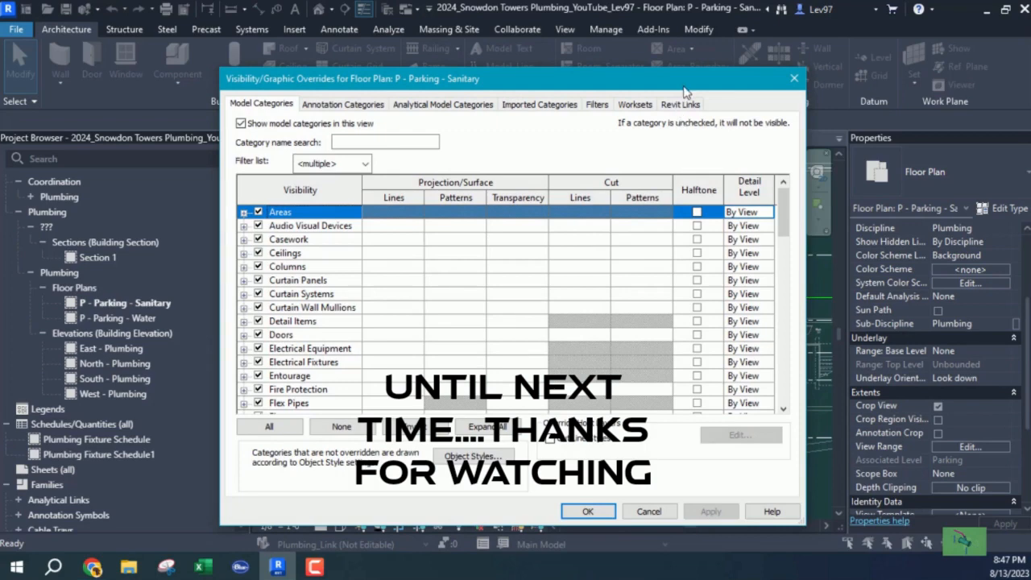
click(685, 104)
click(626, 186)
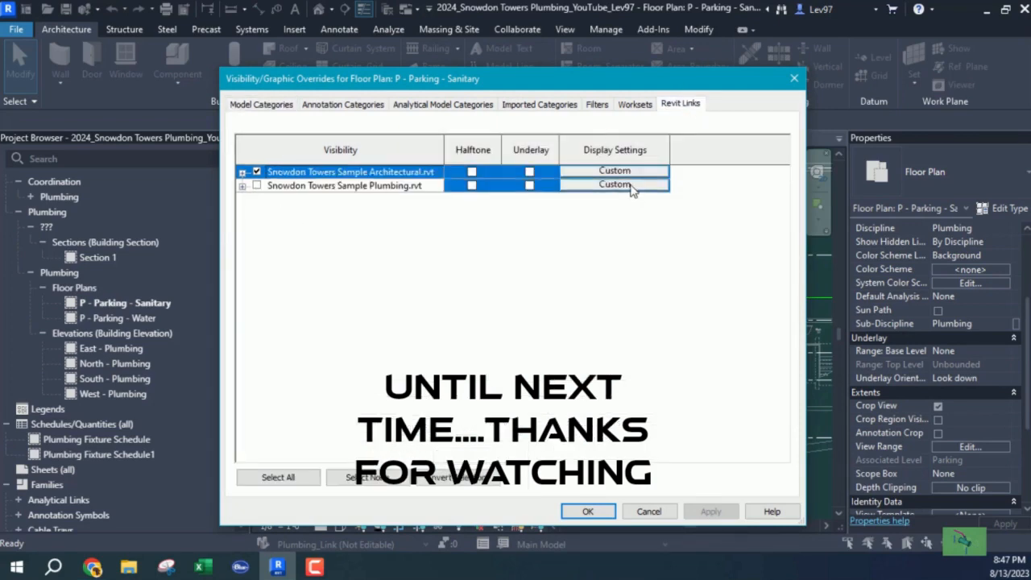